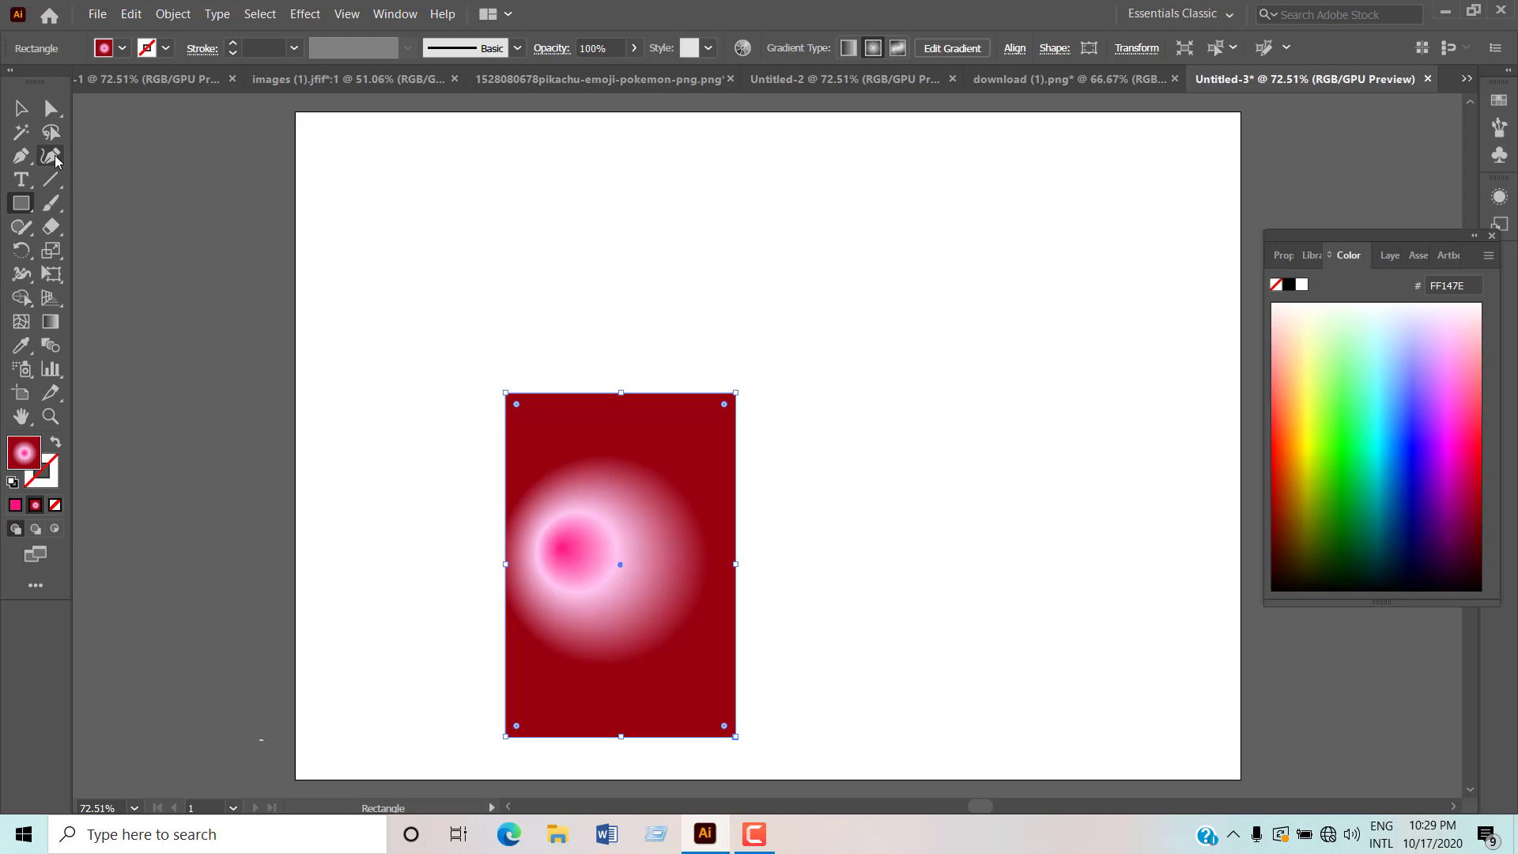
Step: Bend the rectangle's top edge upward into a rounded arch with the Curvature tool, and move the shape to the artboard's upper middle
click(626, 394)
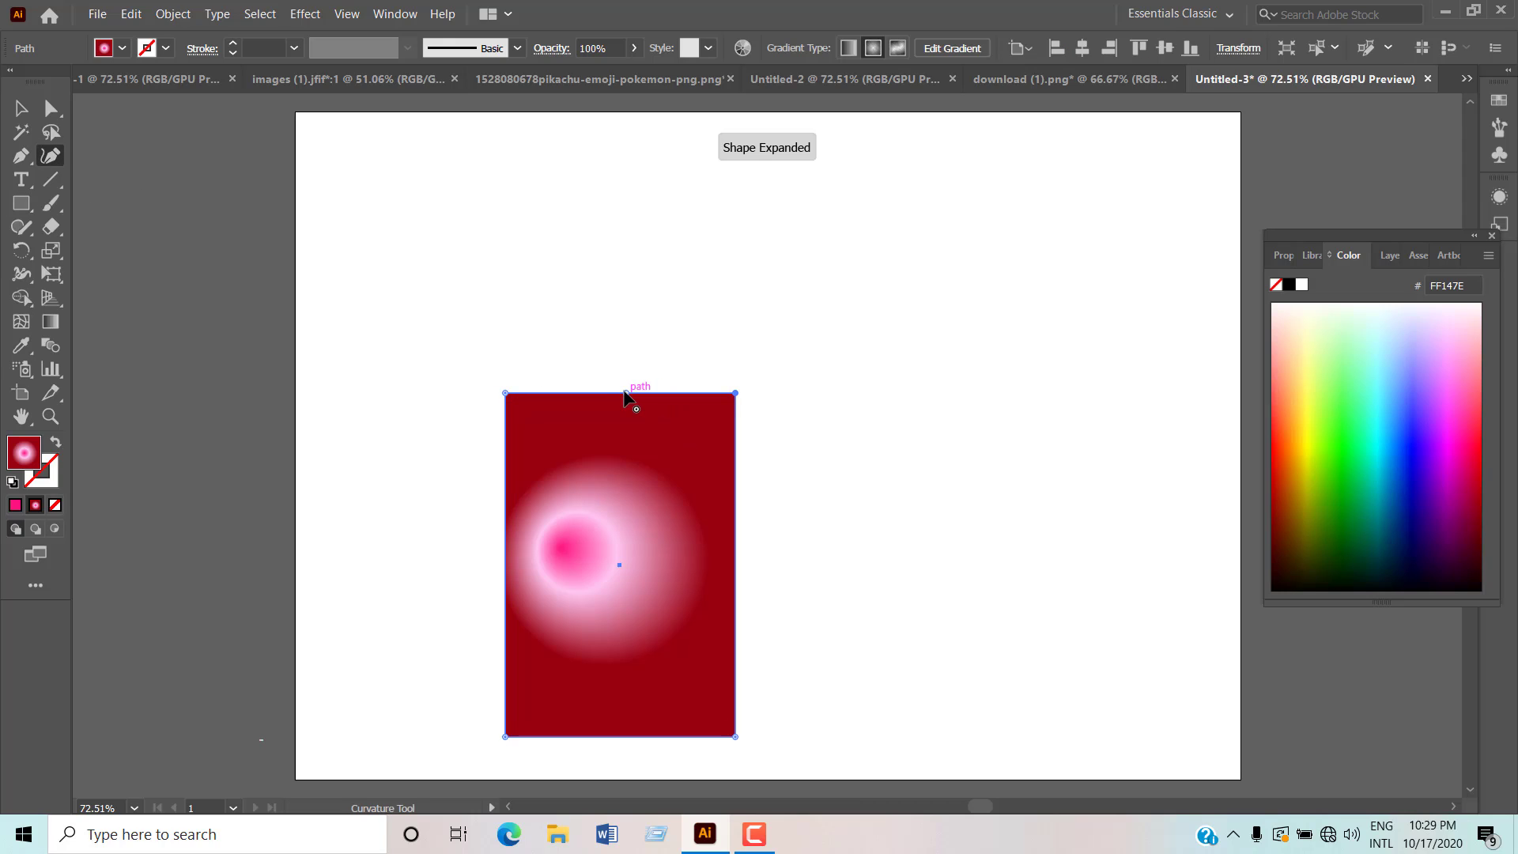
drag(623, 391, 617, 281)
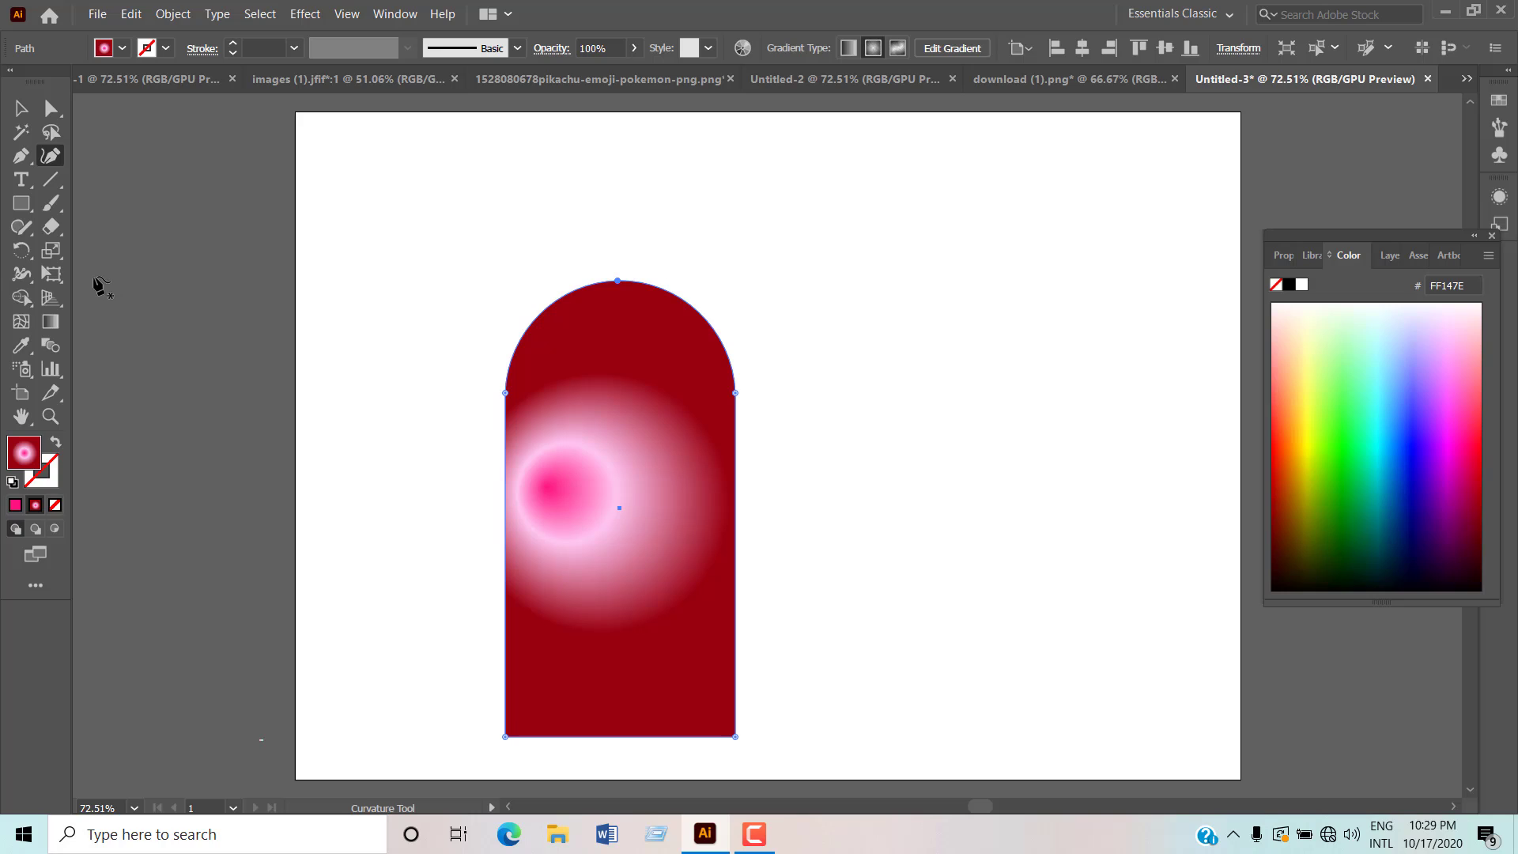
key(v)
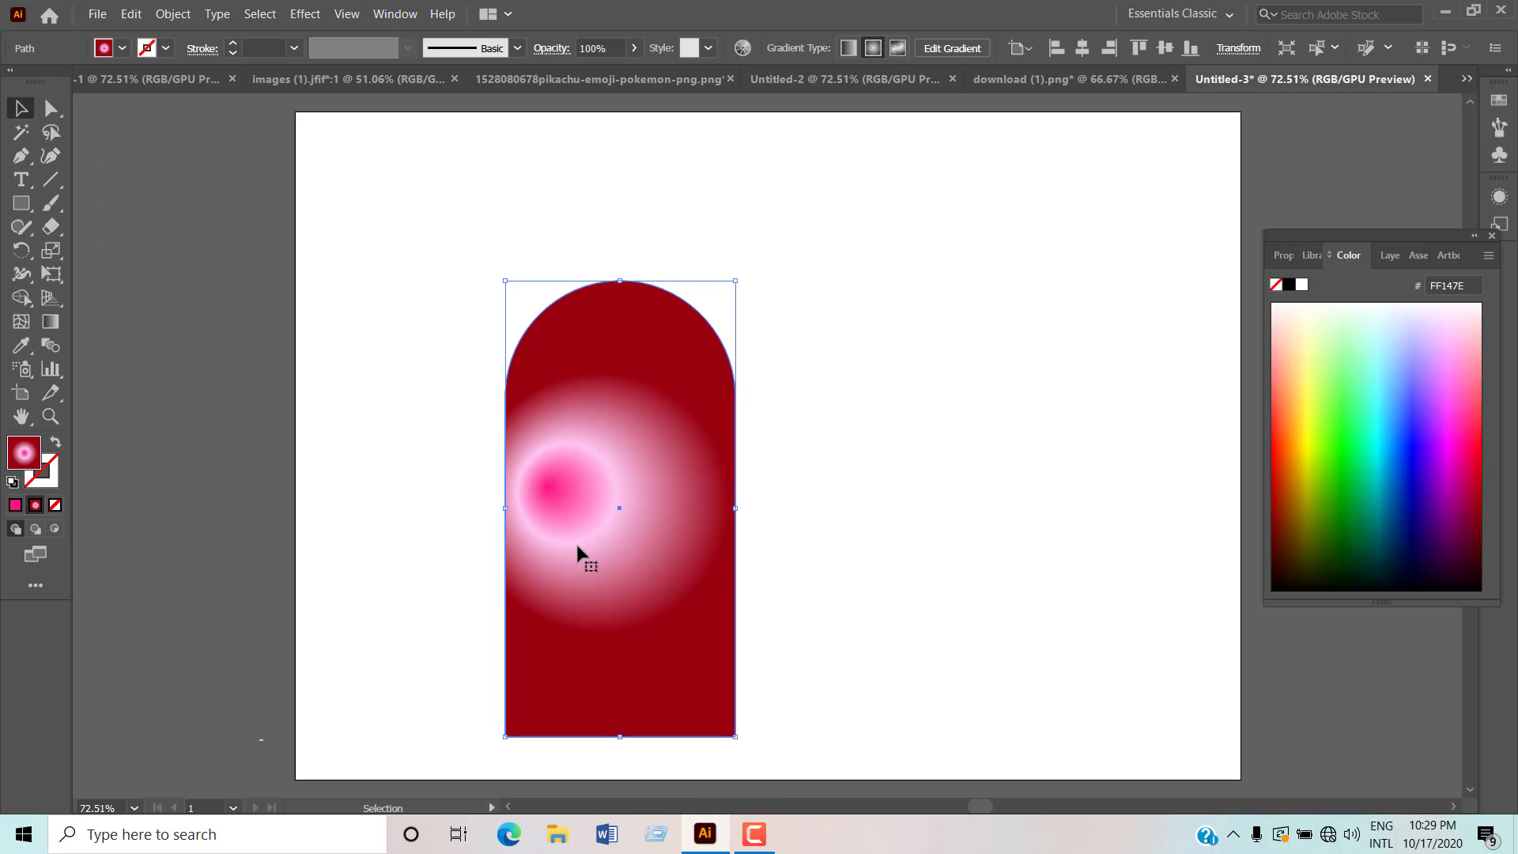
drag(575, 544, 652, 437)
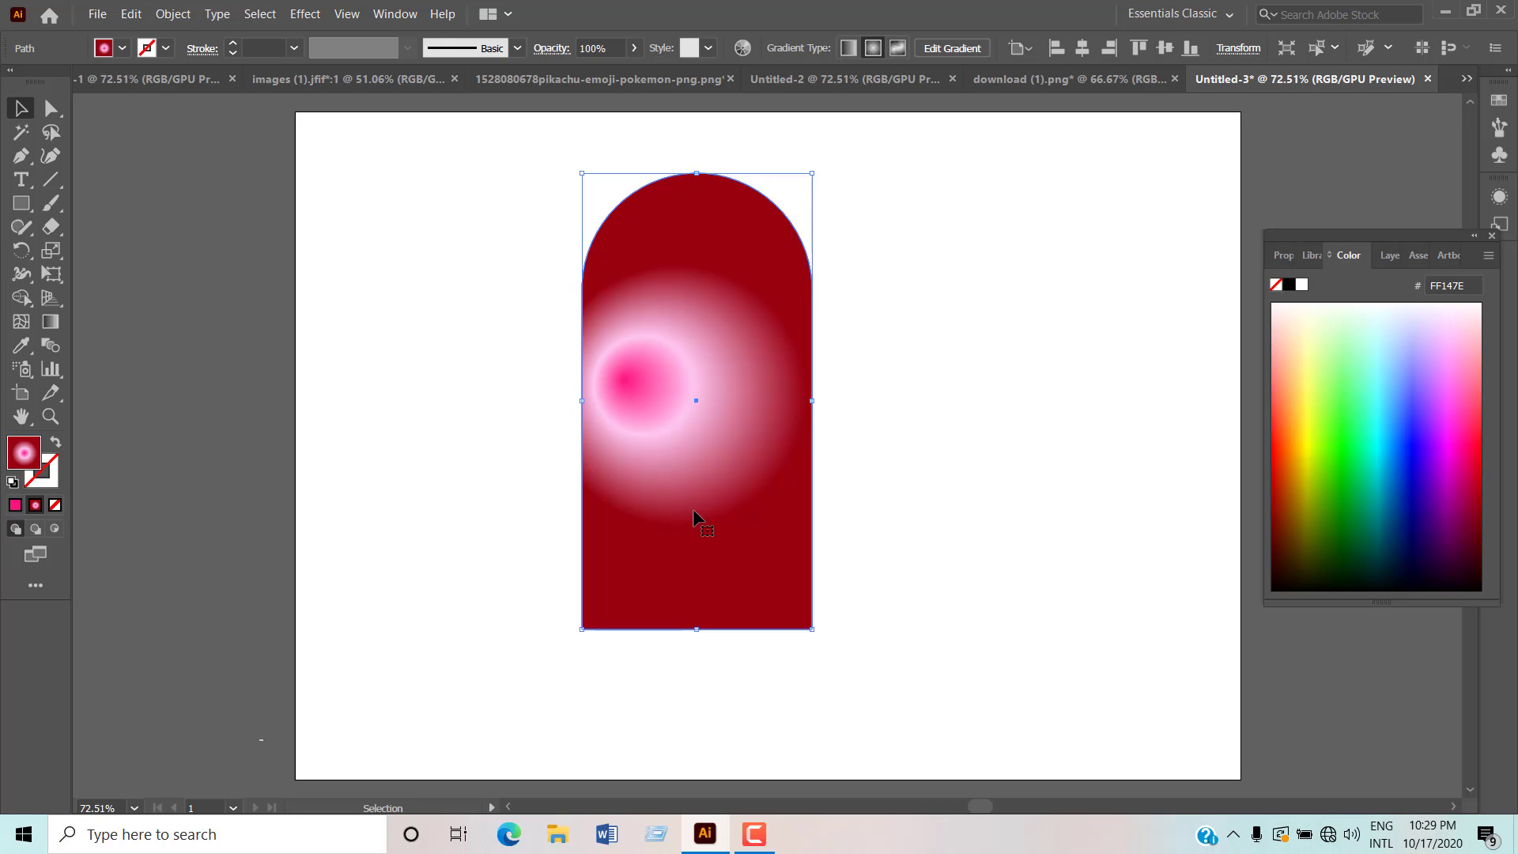
Step: Create a copy of the arched shape rotated roughly a quarter turn clockwise, crossing over the original
key(a)
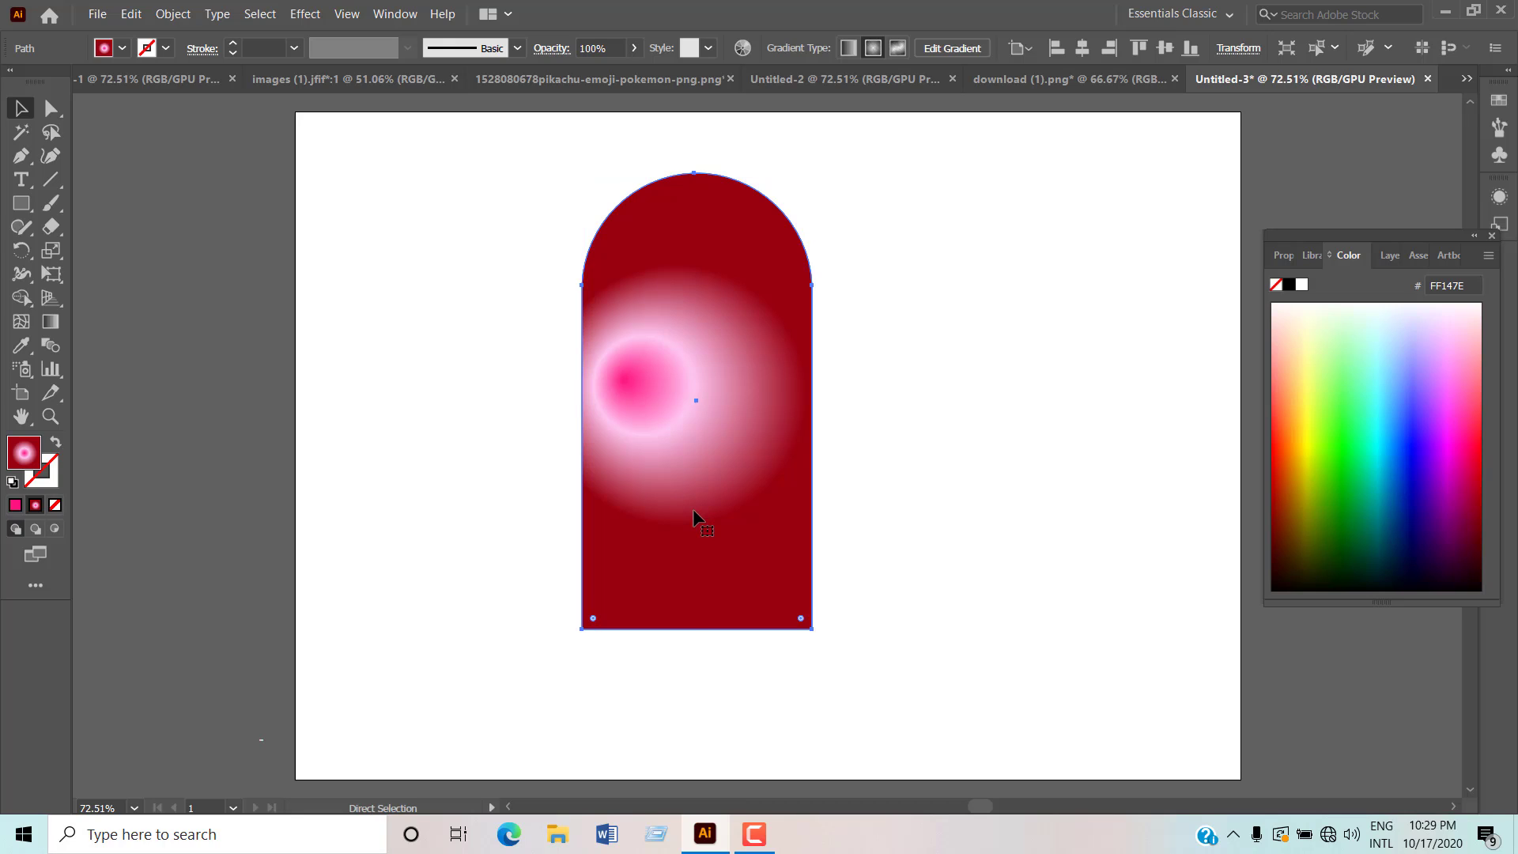
key(v)
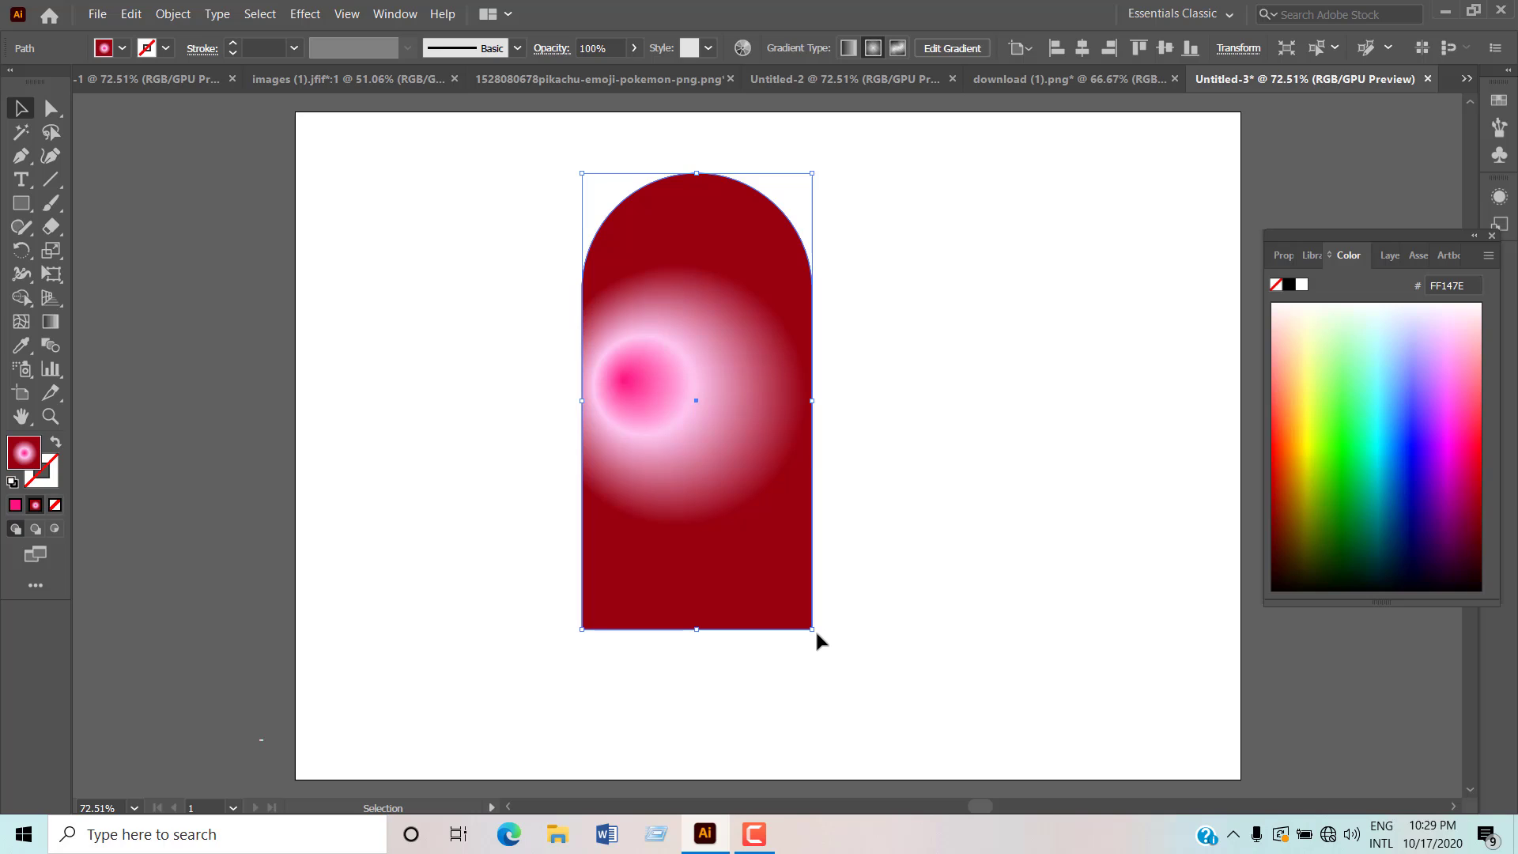
drag(812, 631, 596, 451)
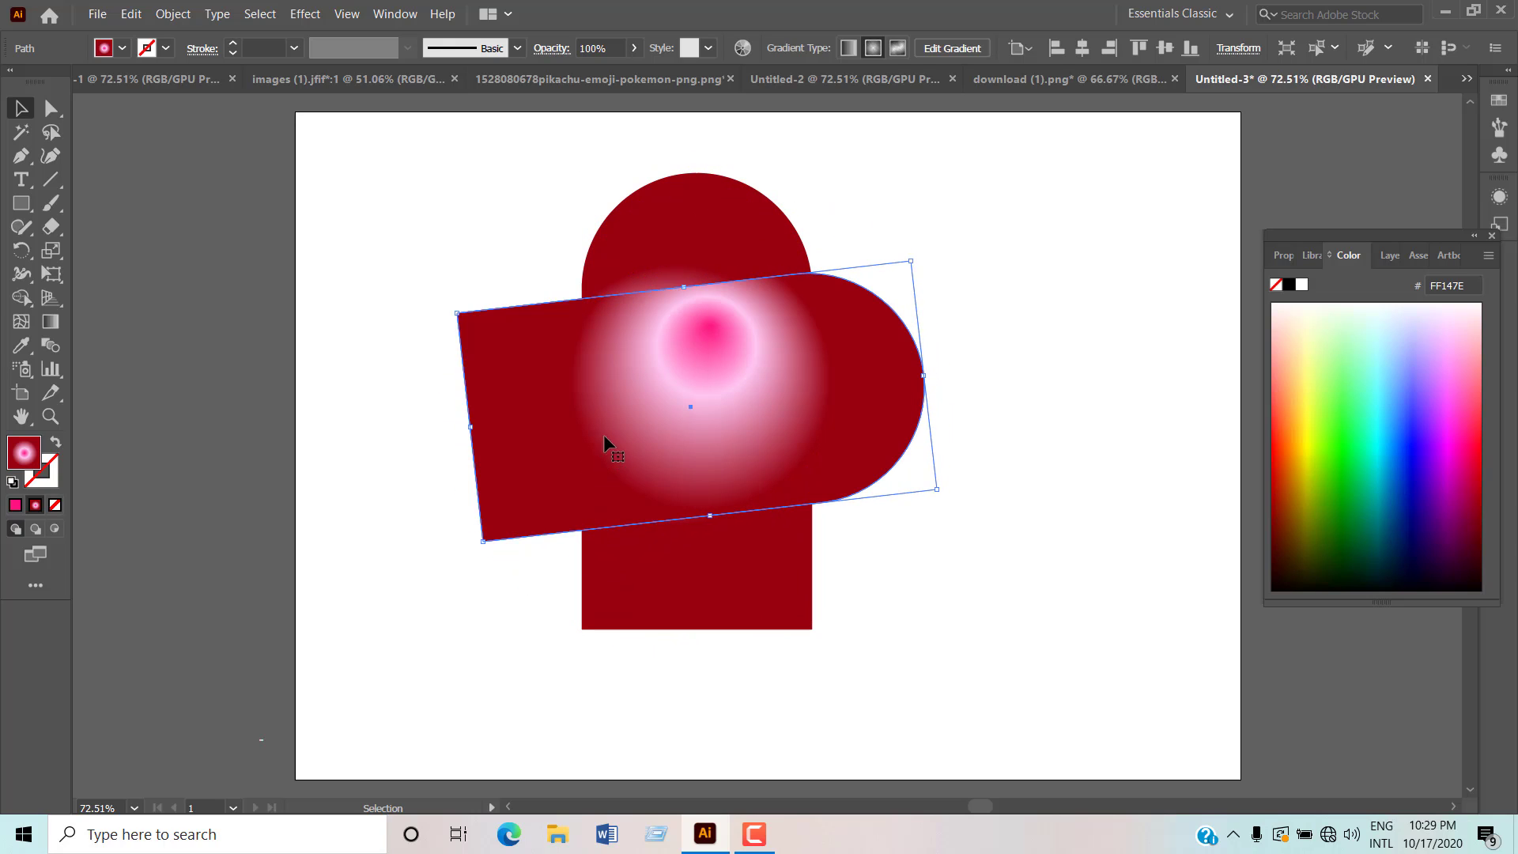
Step: Group the two crossed shapes and rotate the group counterclockwise until the rounded ends form the upper lobes of a heart
drag(460, 217, 972, 526)
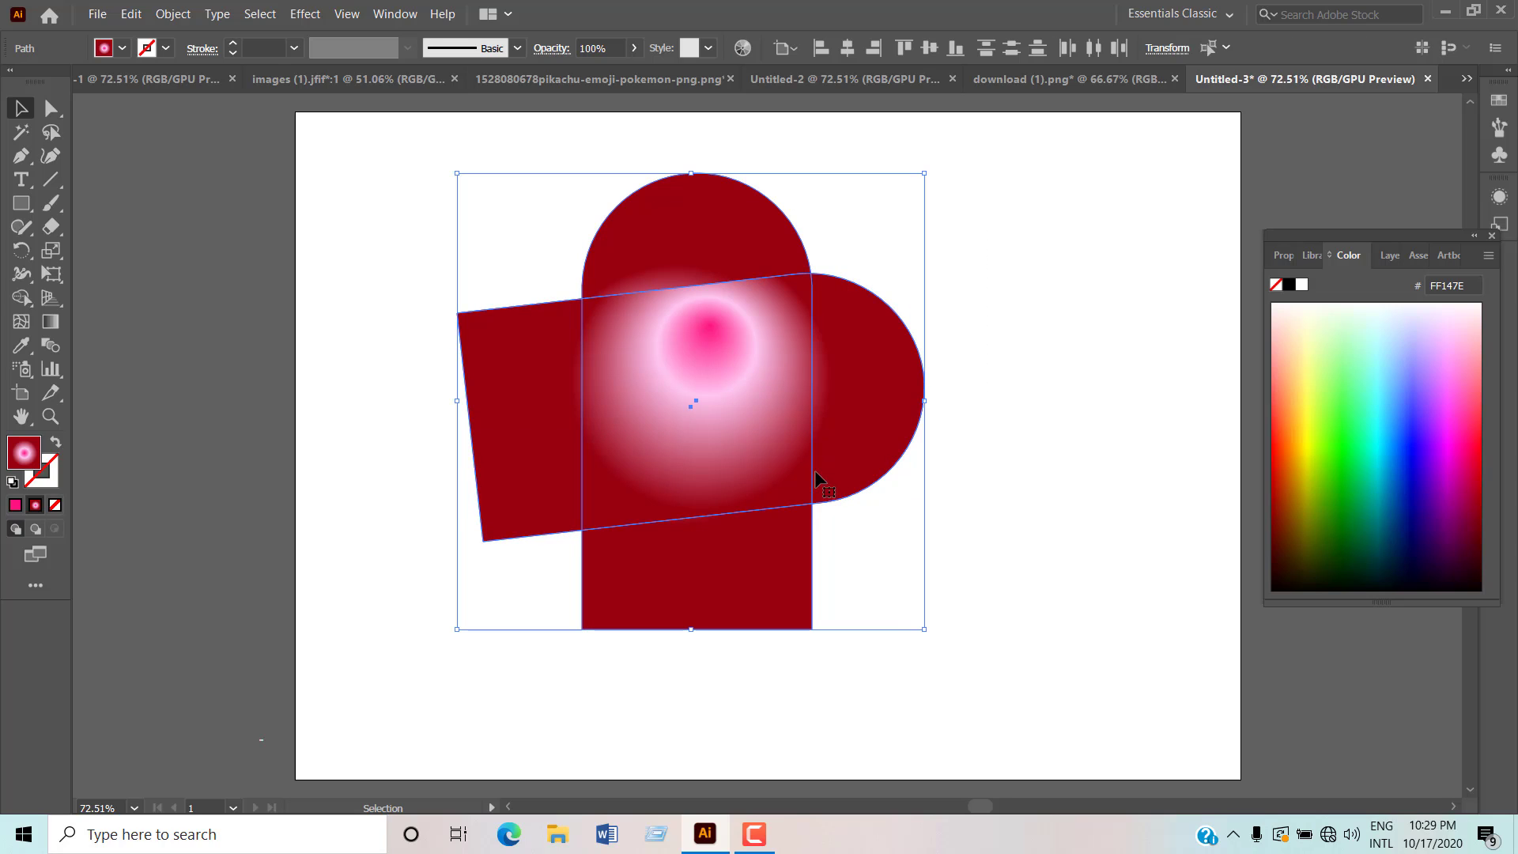
right_click(812, 463)
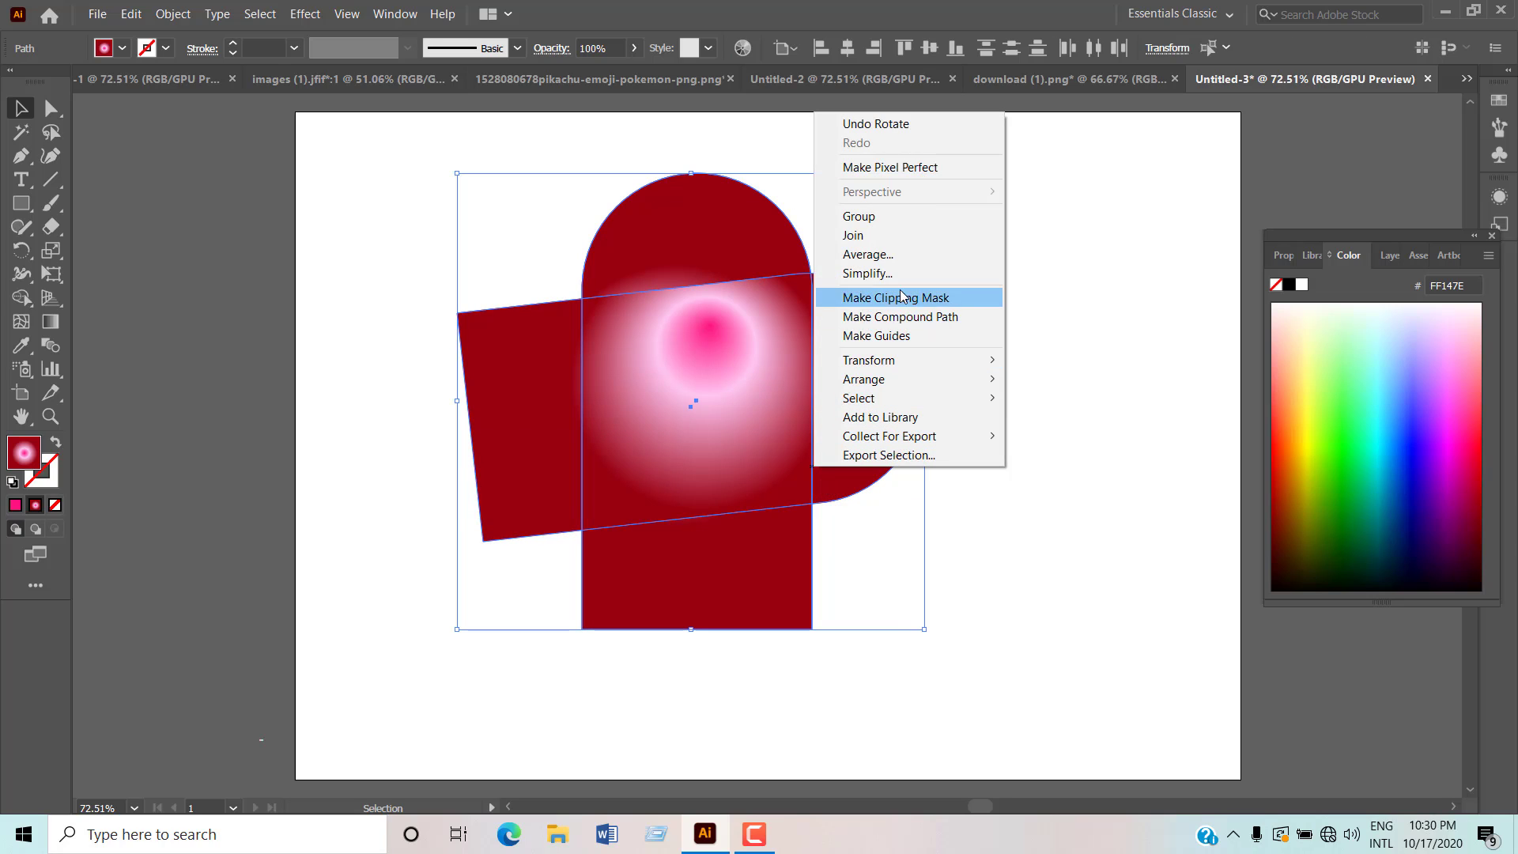
click(906, 219)
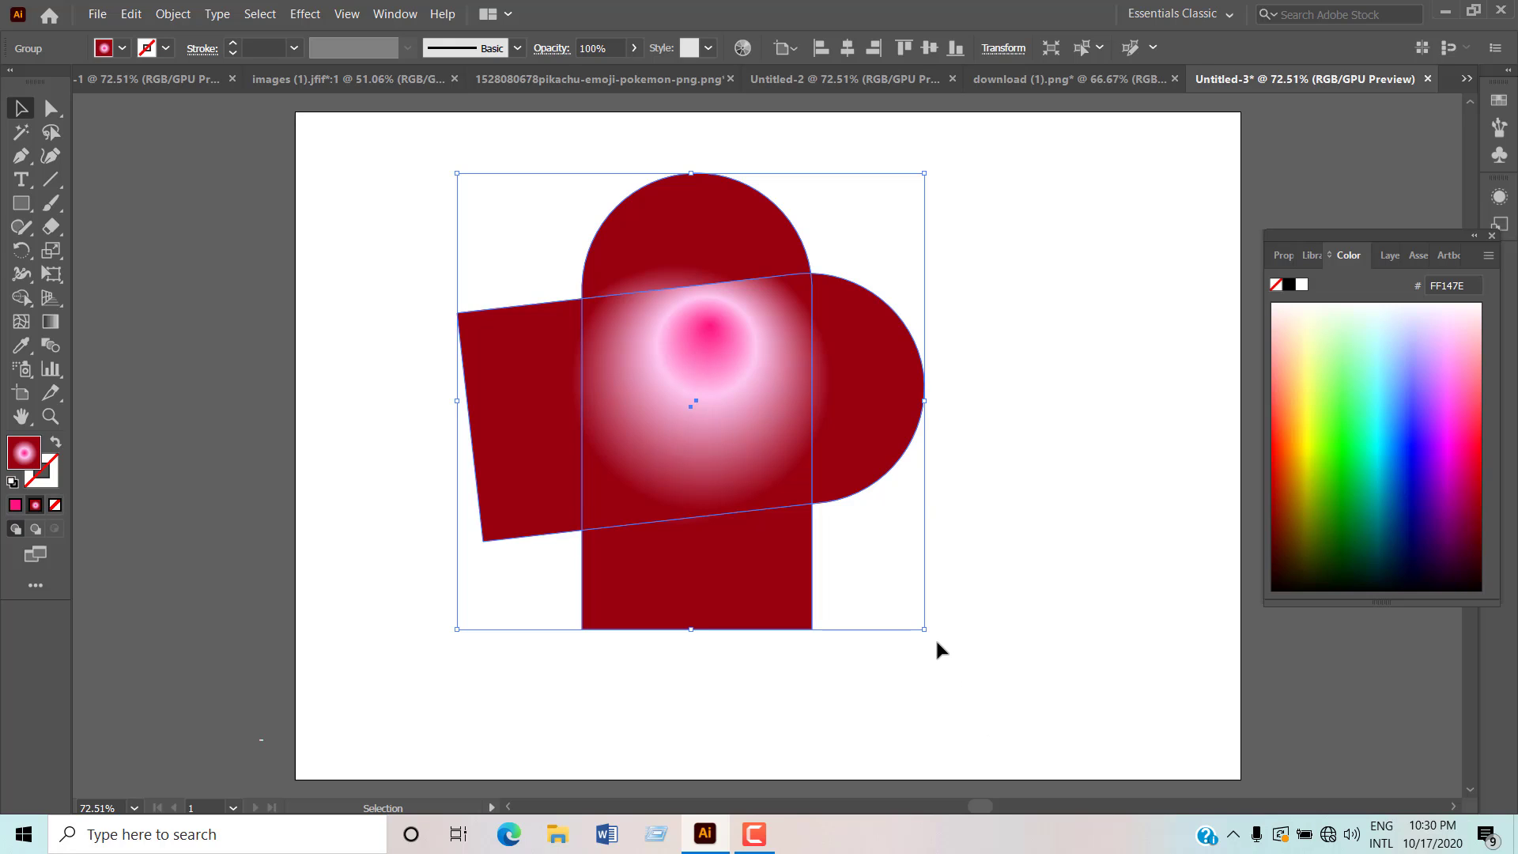
drag(929, 635, 980, 426)
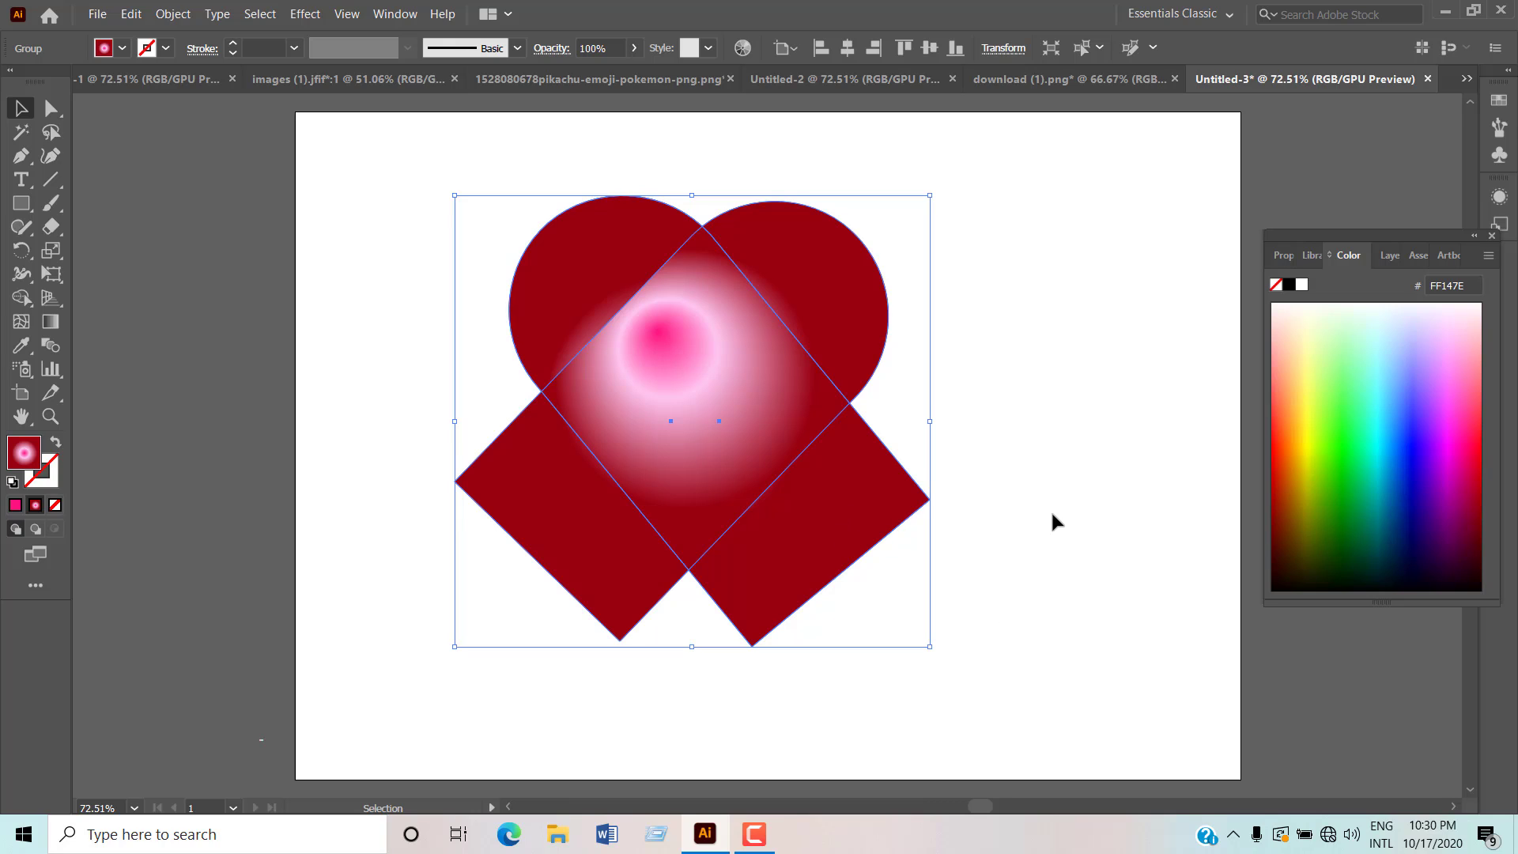
right_click(1038, 513)
Step: With Shape Builder, separate the two lower square ends and merge both rounded lobes with the central overlap into one heart
click(22, 298)
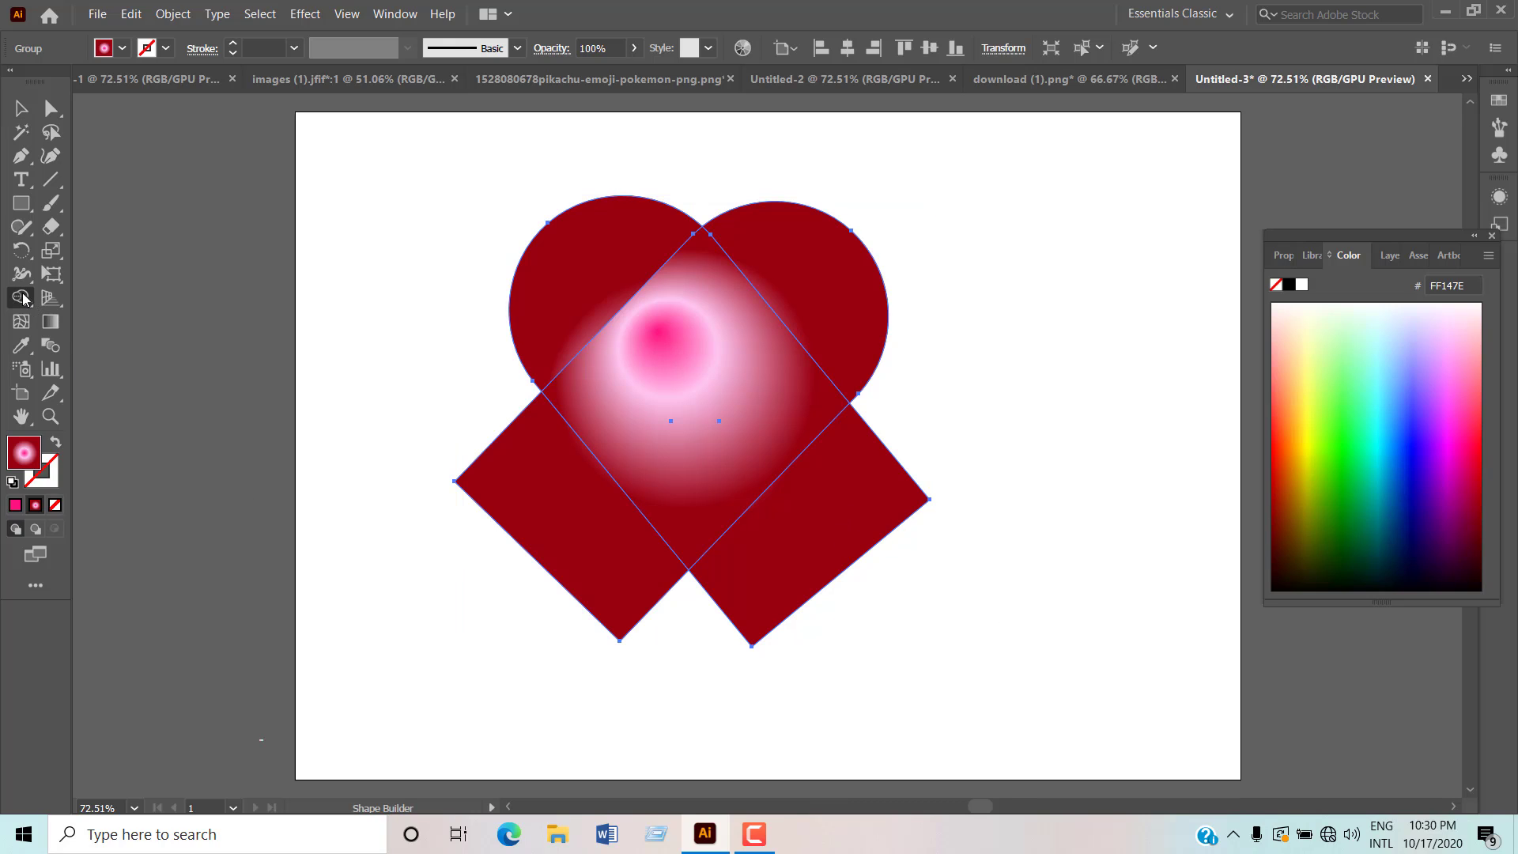
click(576, 537)
click(810, 571)
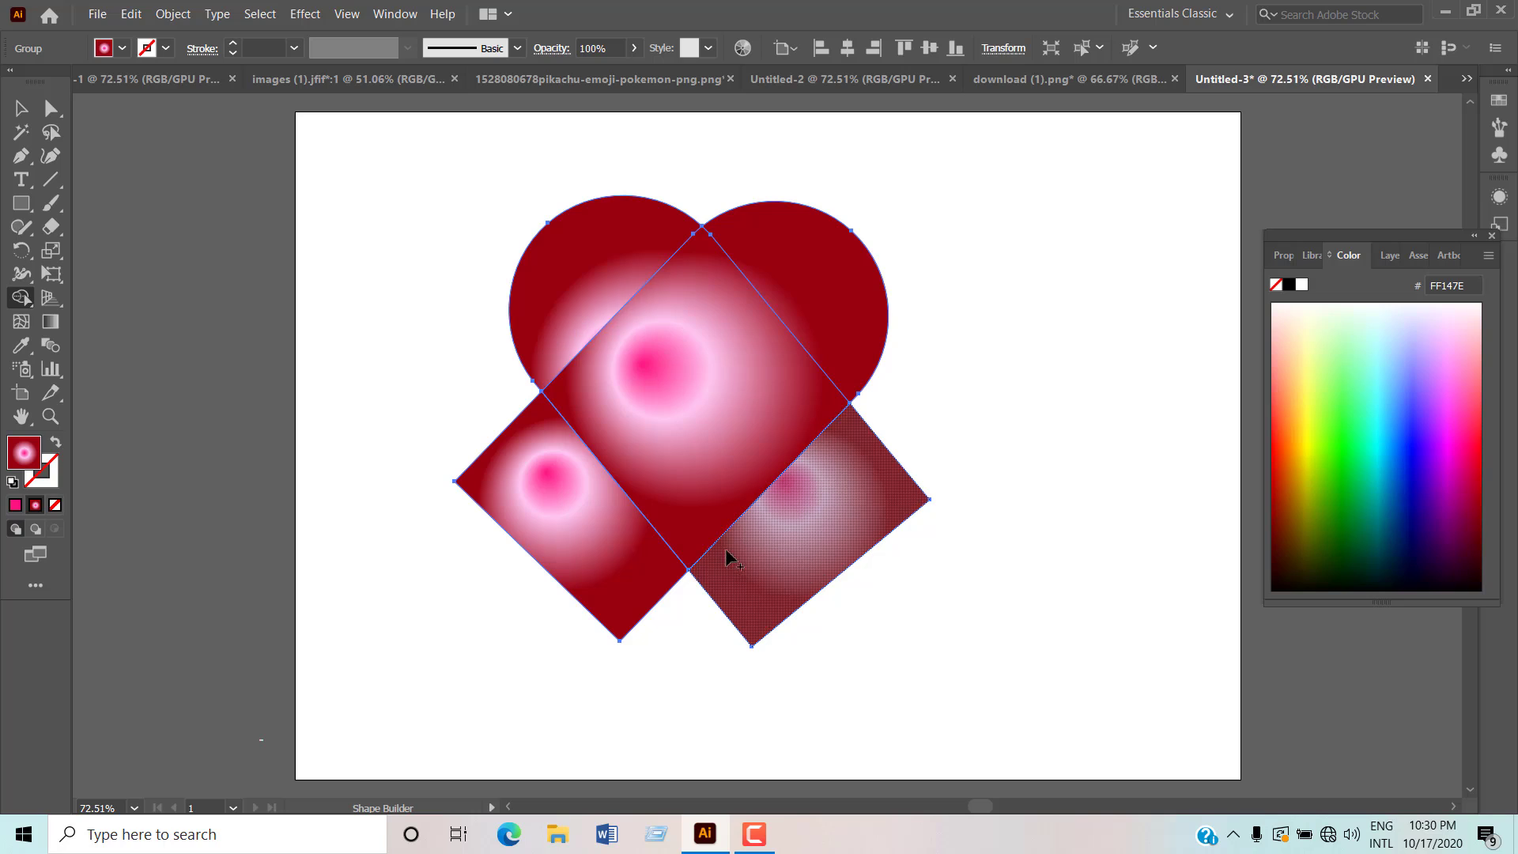
drag(596, 316, 672, 351)
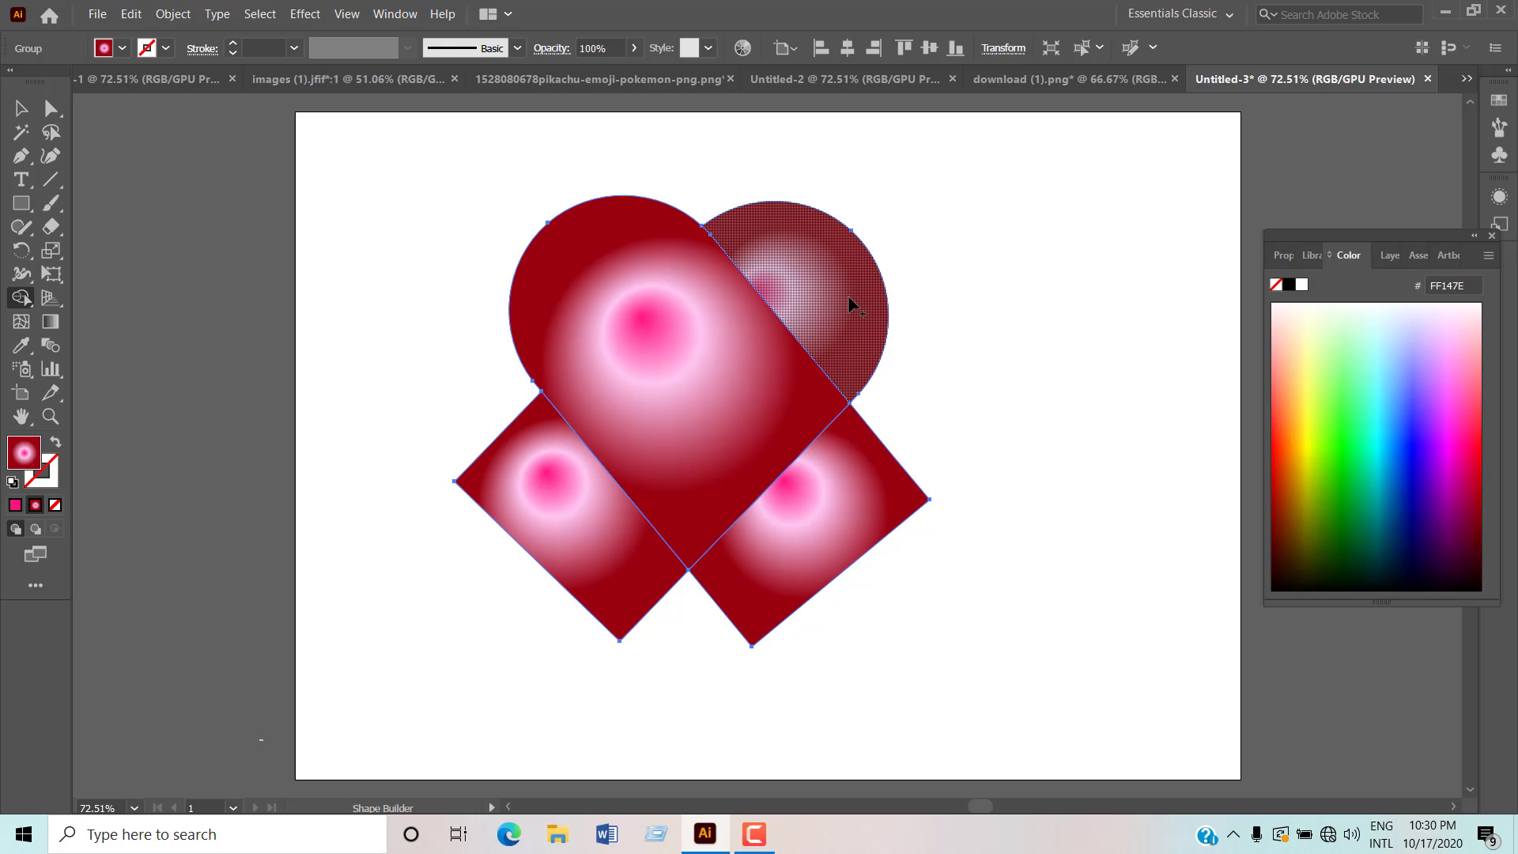
drag(847, 305, 656, 357)
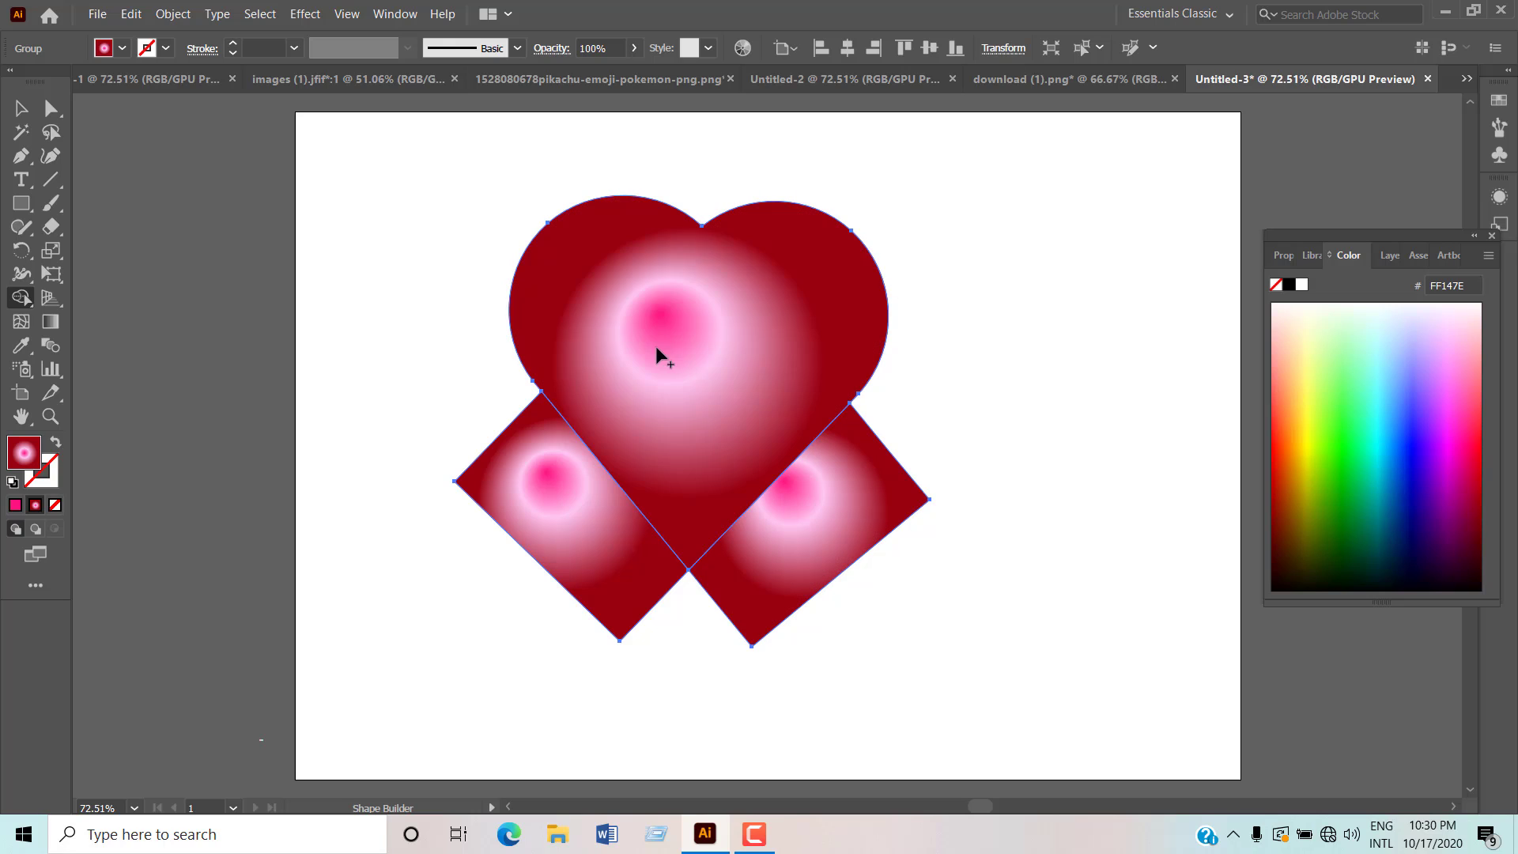
Step: Ungroup the artwork and delete the two leftover square pieces below the heart
click(18, 107)
click(382, 356)
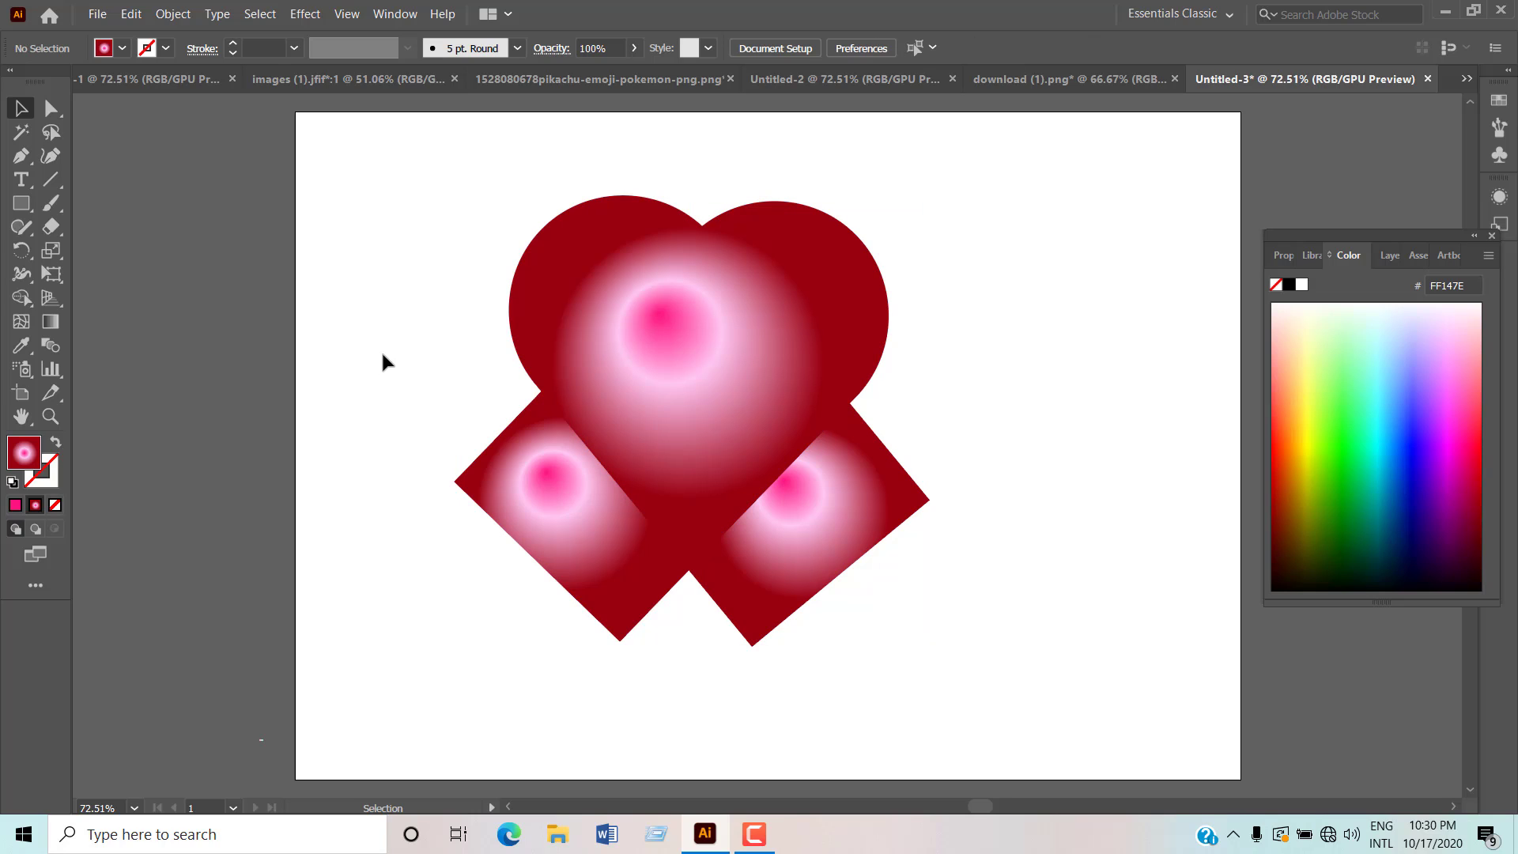
click(565, 362)
right_click(565, 362)
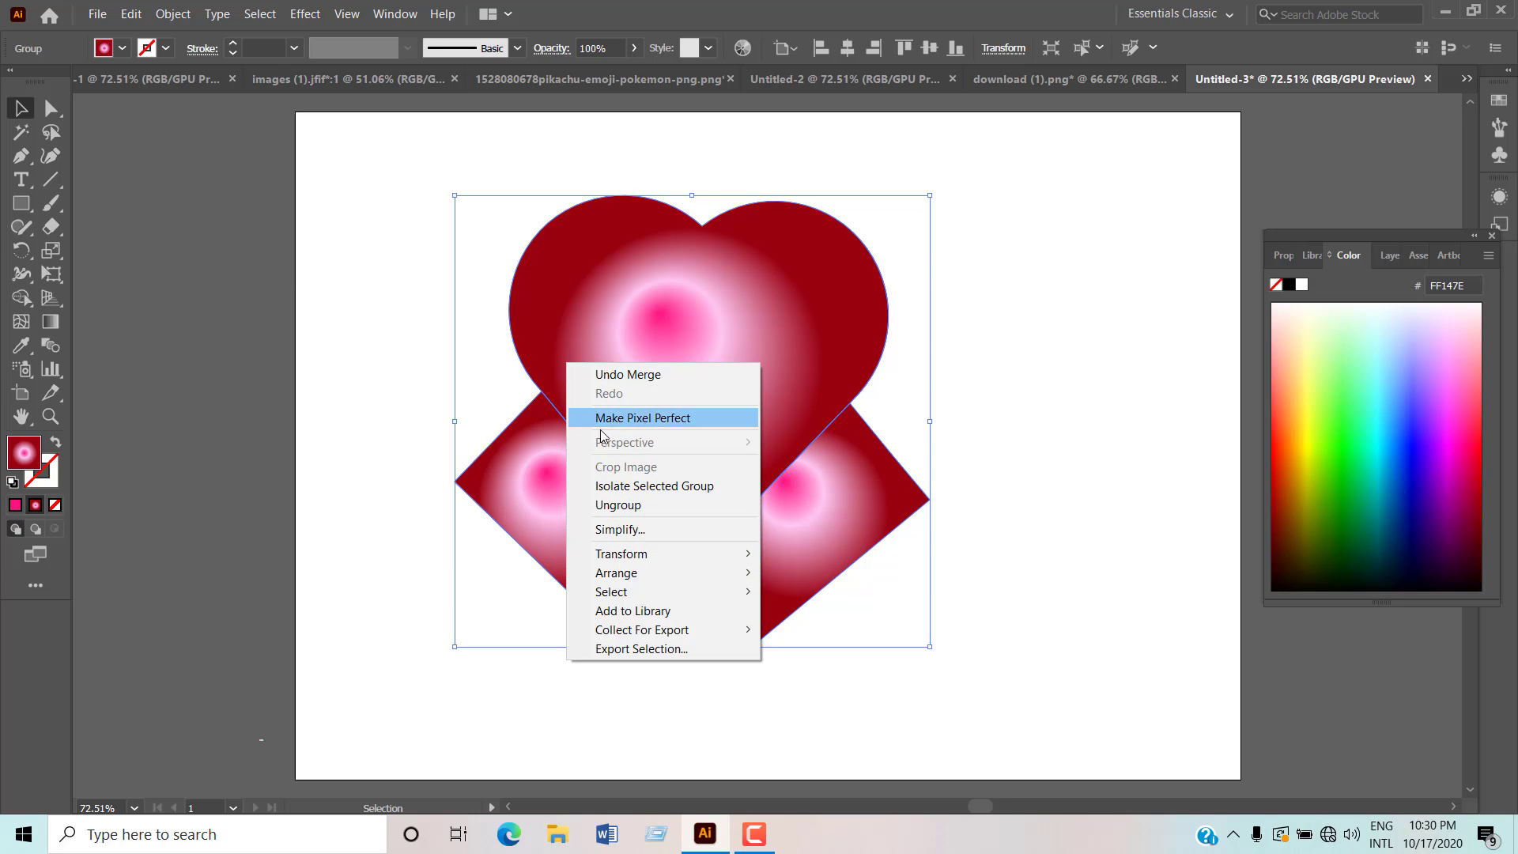
click(618, 504)
click(1149, 331)
click(833, 501)
key(Delete)
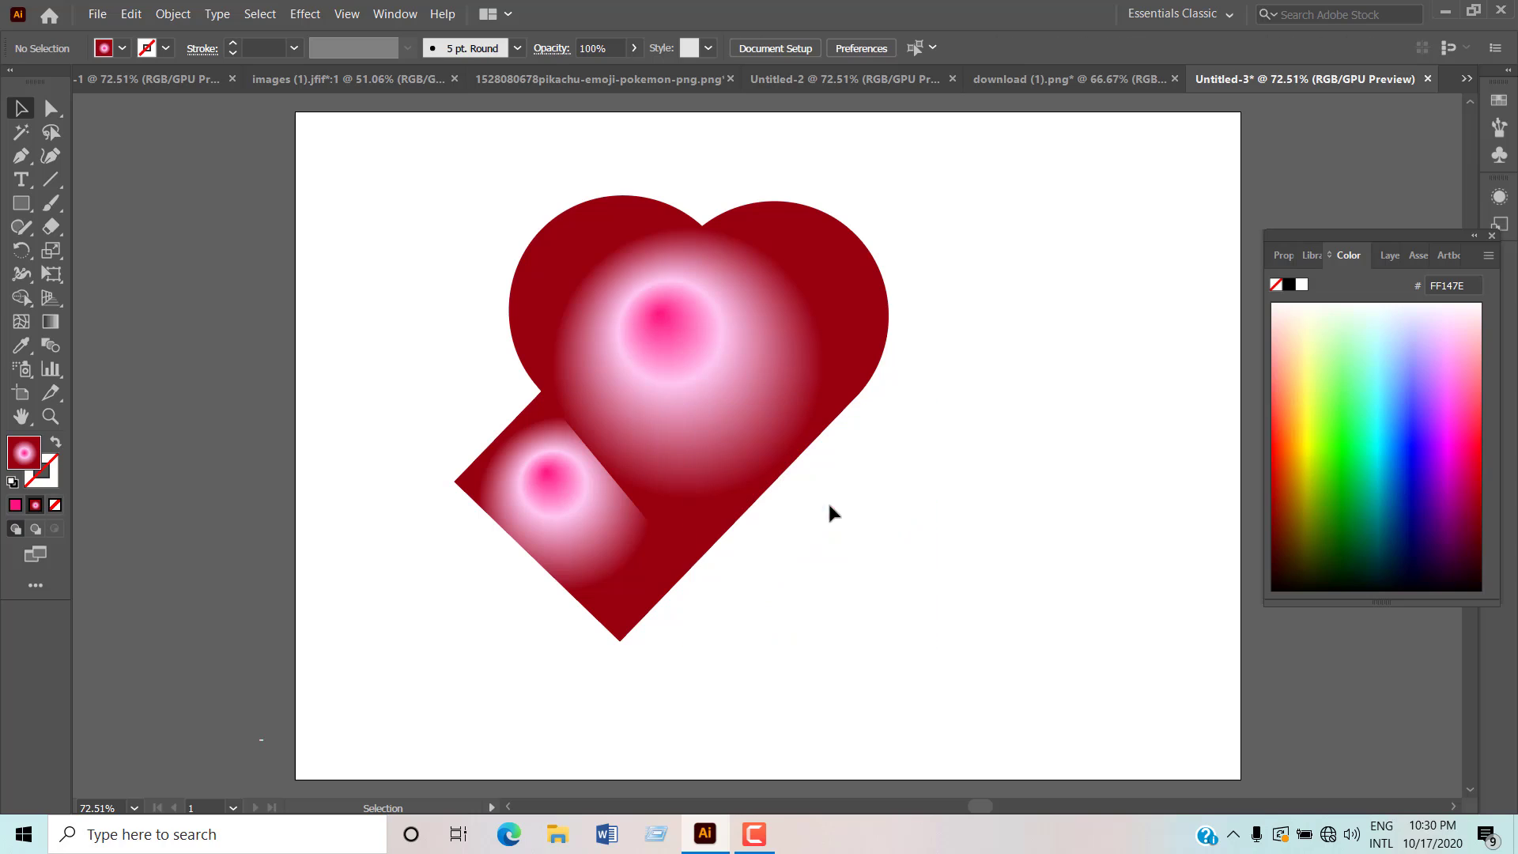
click(548, 541)
key(Delete)
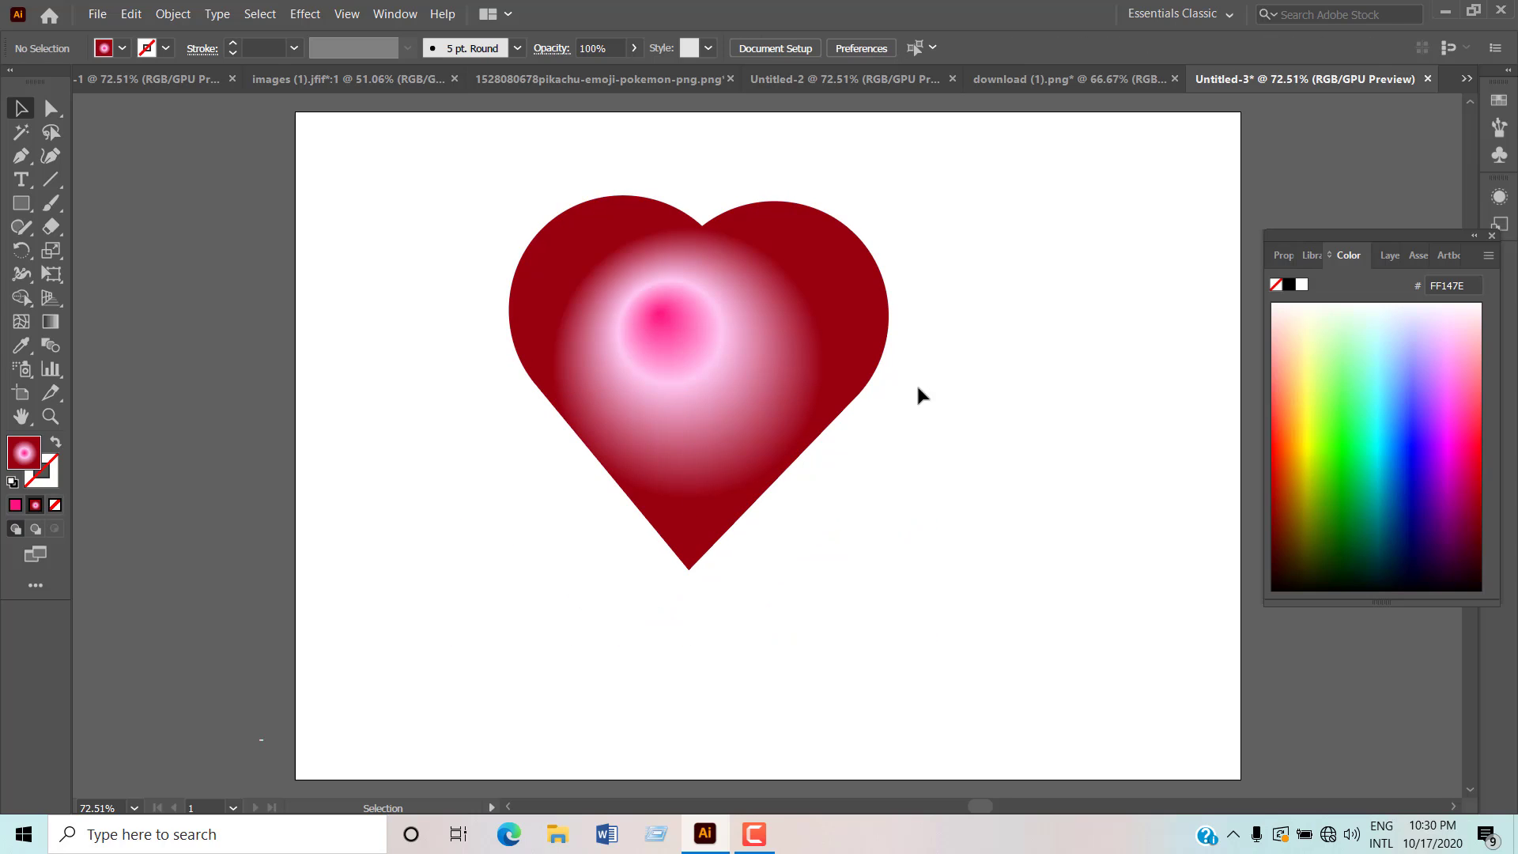
Step: Enlarge the heart by stretching it downward and widening it on both sides
click(668, 439)
drag(702, 569, 701, 636)
drag(890, 420, 947, 419)
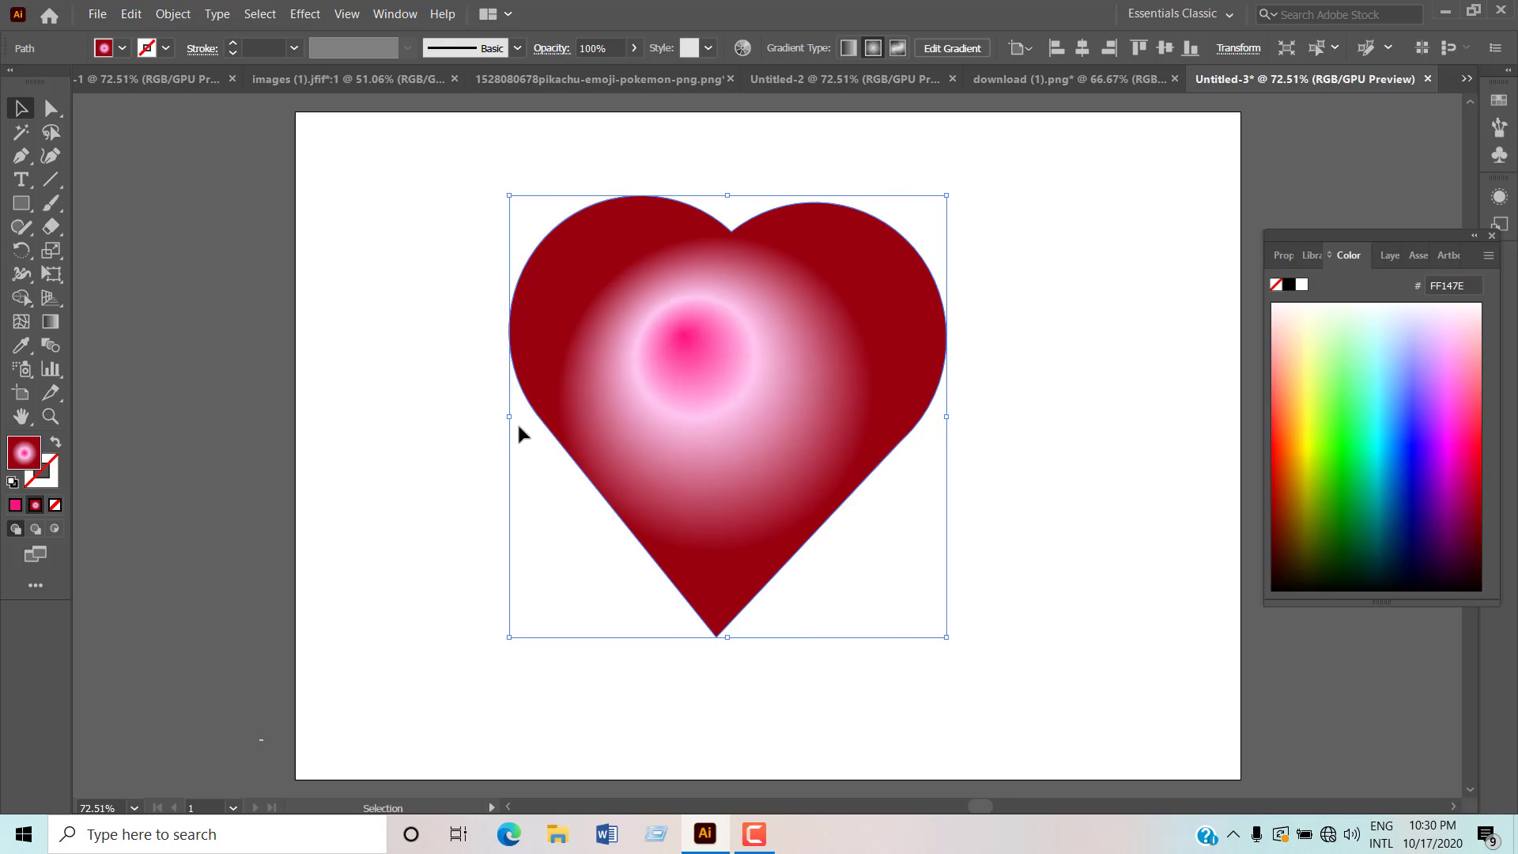
drag(509, 417, 487, 418)
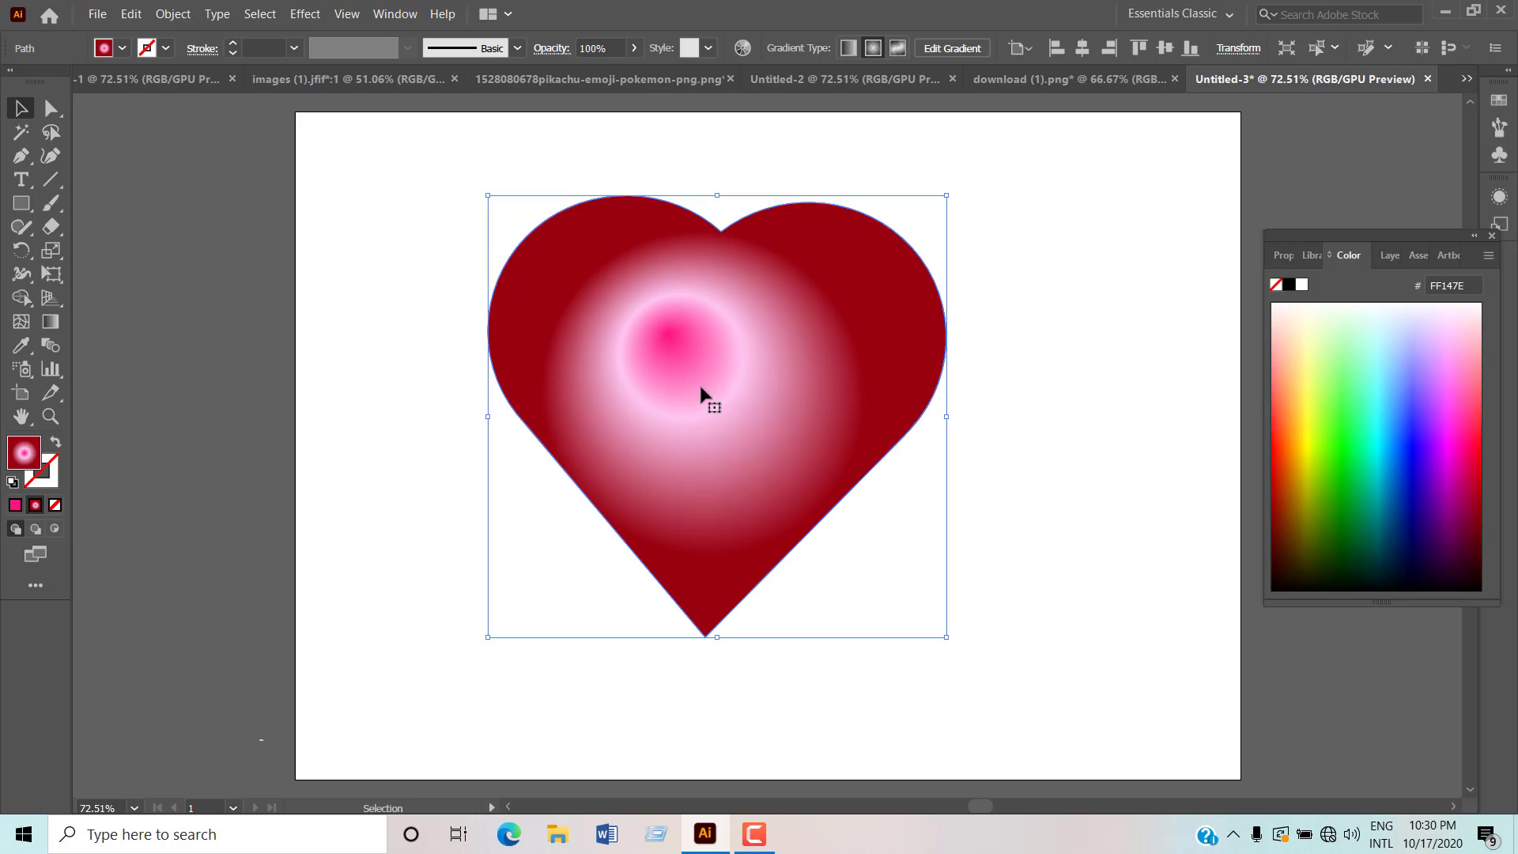
Step: Fill the heart with the solid dark red 9A002F
click(15, 505)
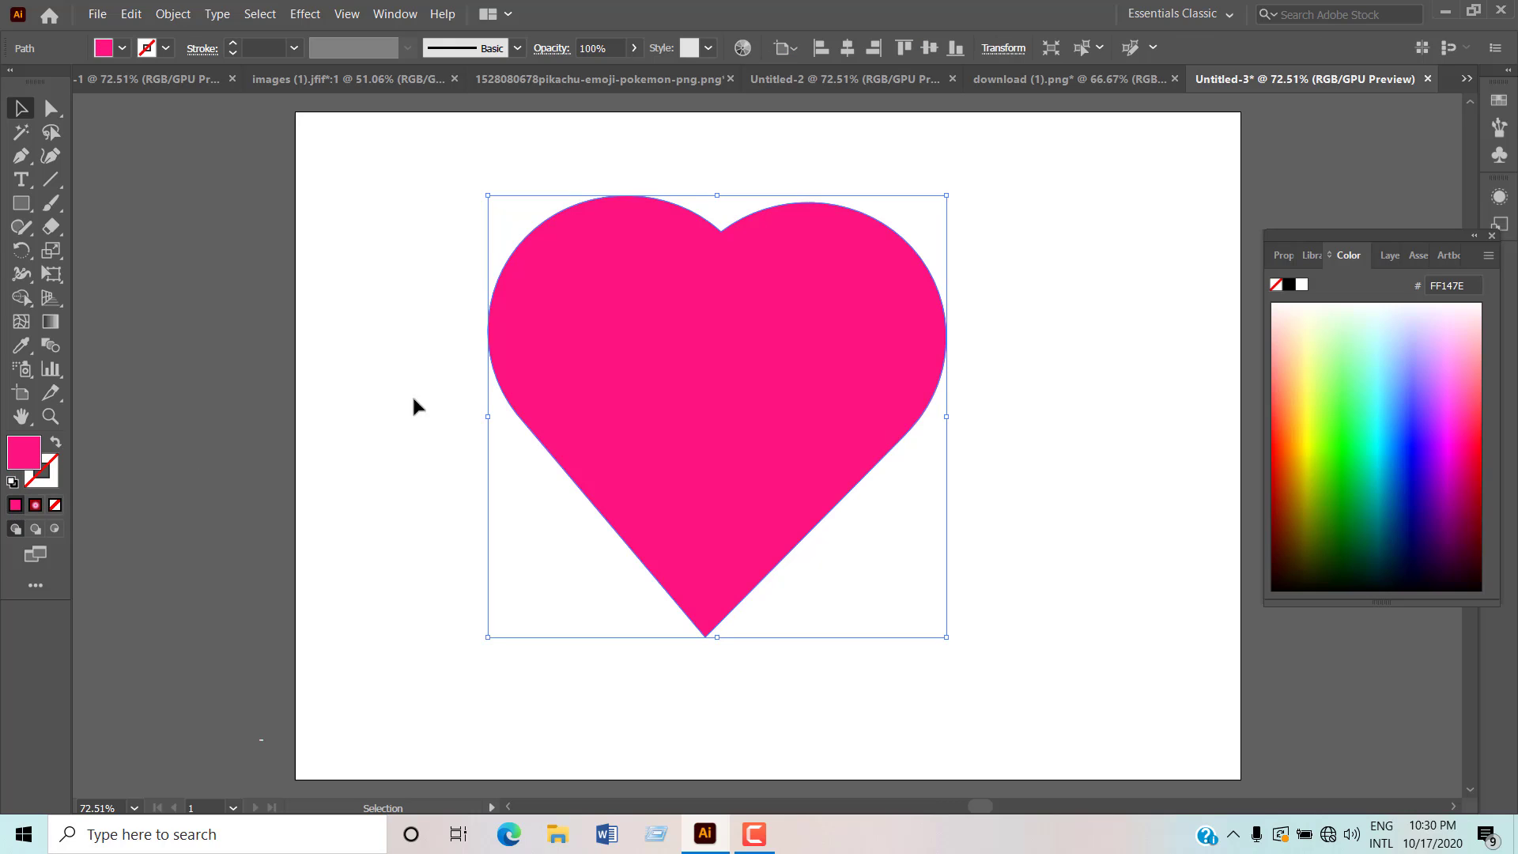
click(21, 345)
click(1454, 479)
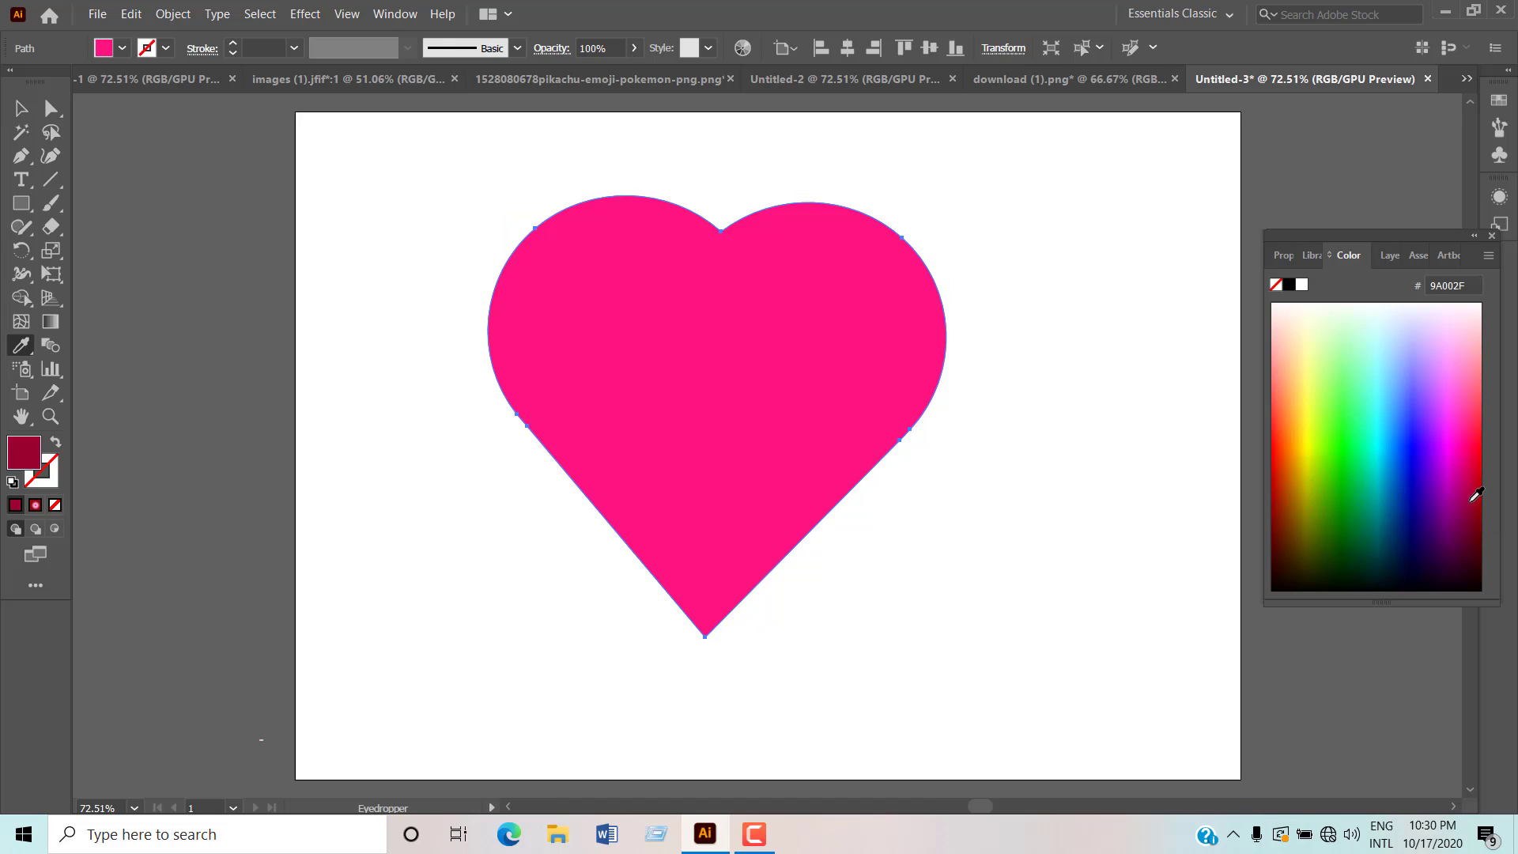
Step: Apply a gradient fill to the heart and set its type to linear
click(49, 321)
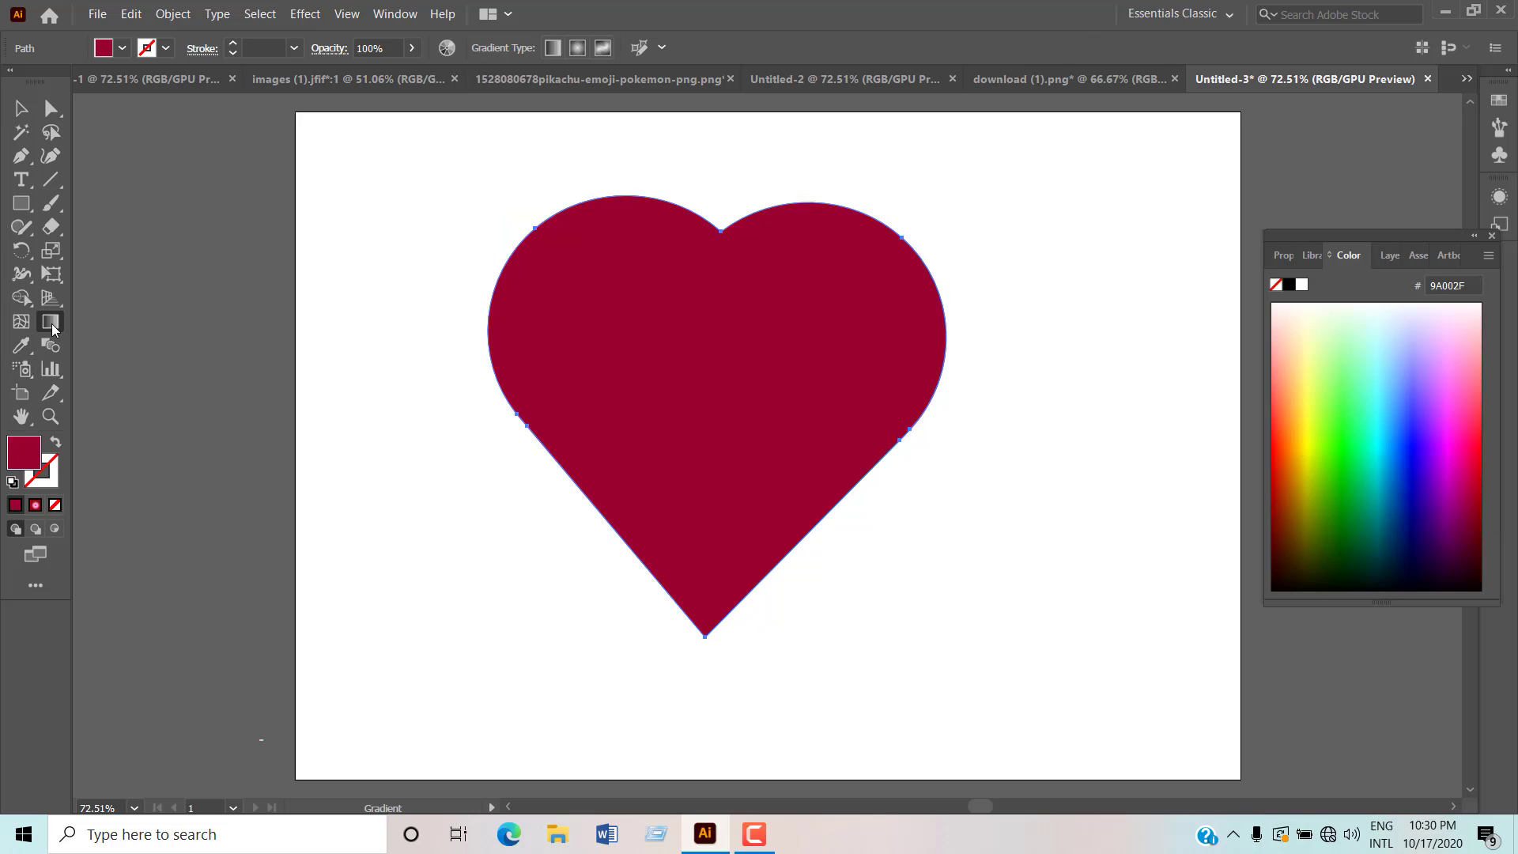
click(563, 400)
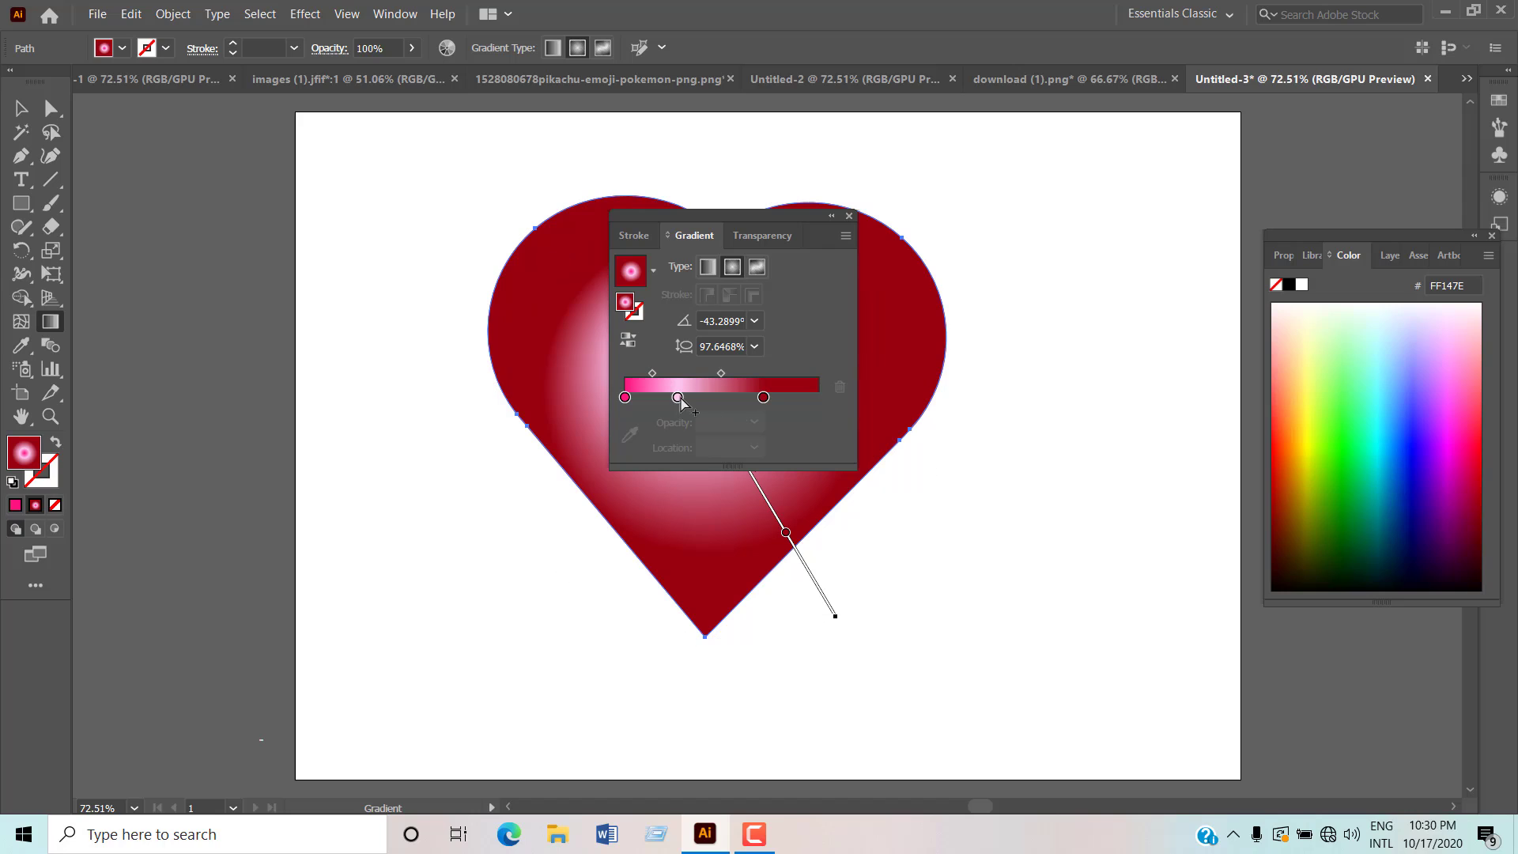
click(707, 266)
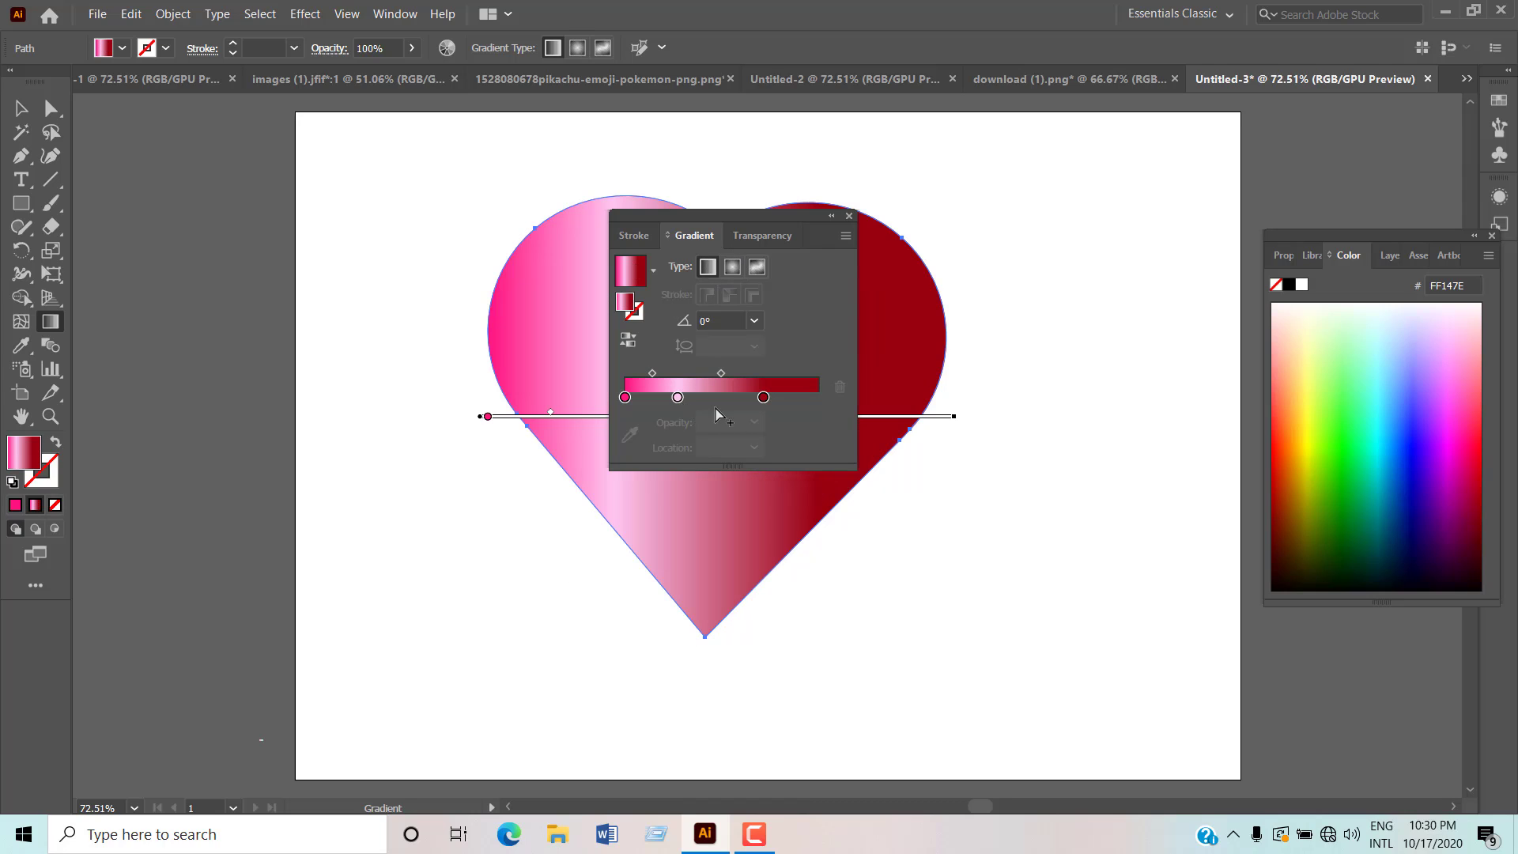
Step: Recolor the gradient's first stop to 9F0023 and its middle stop to E30040, then close the gradient settings and deselect the heart
click(625, 397)
click(1475, 495)
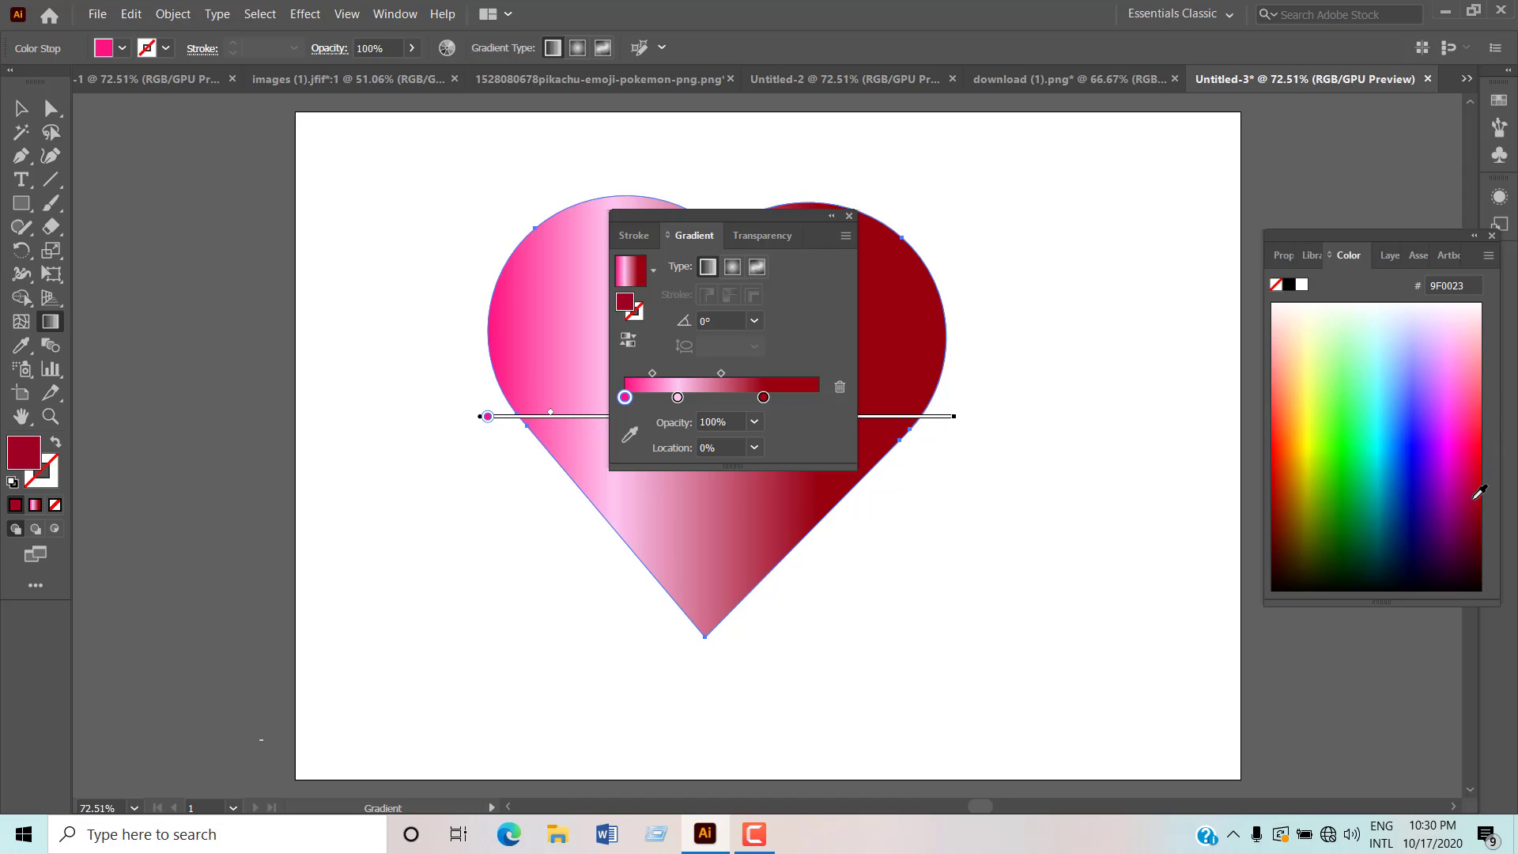
click(677, 398)
click(1471, 449)
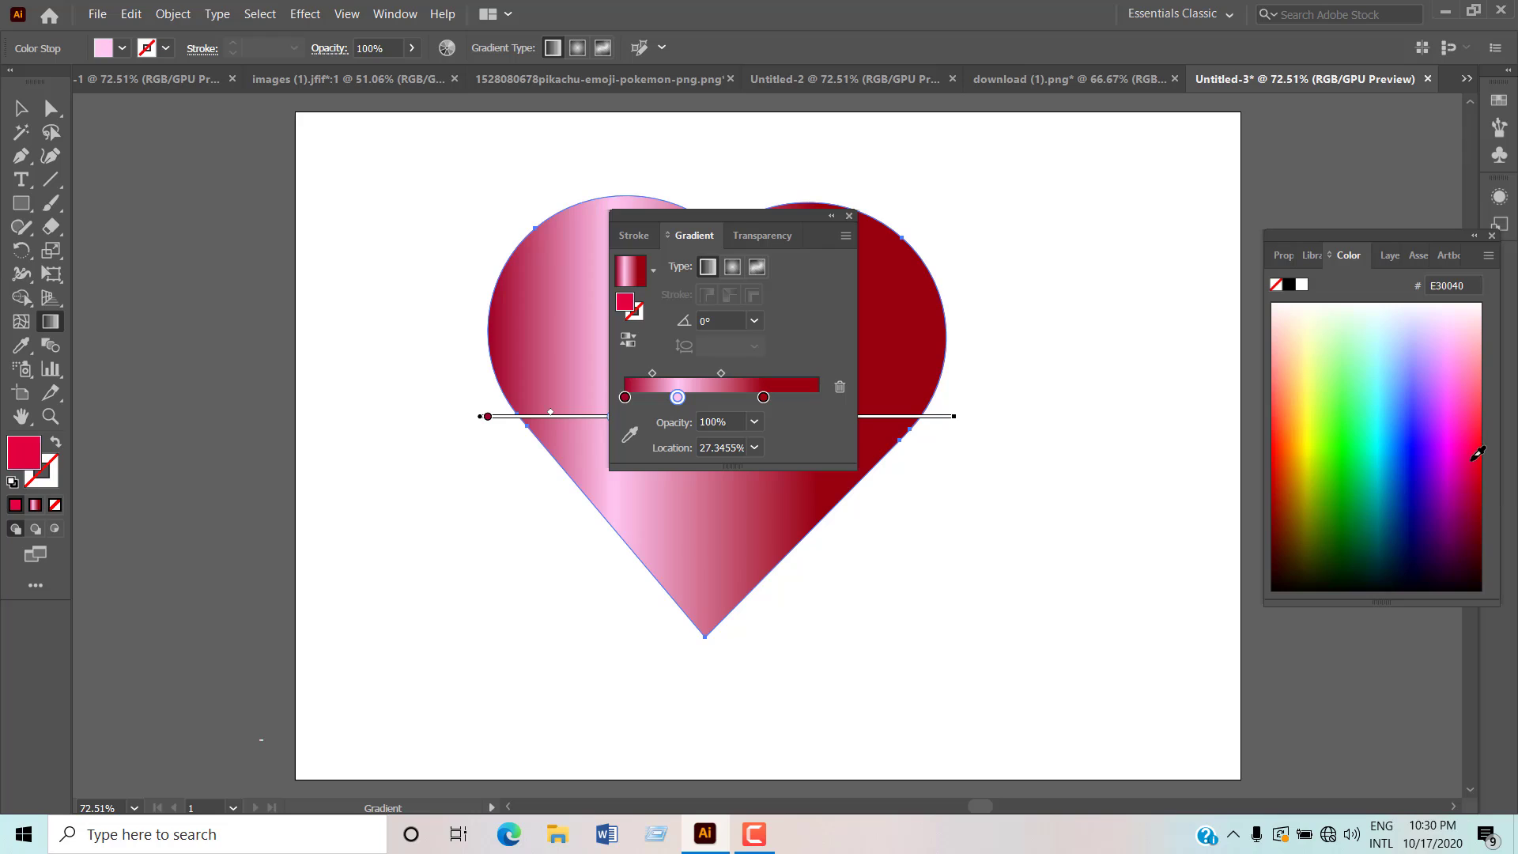
click(849, 216)
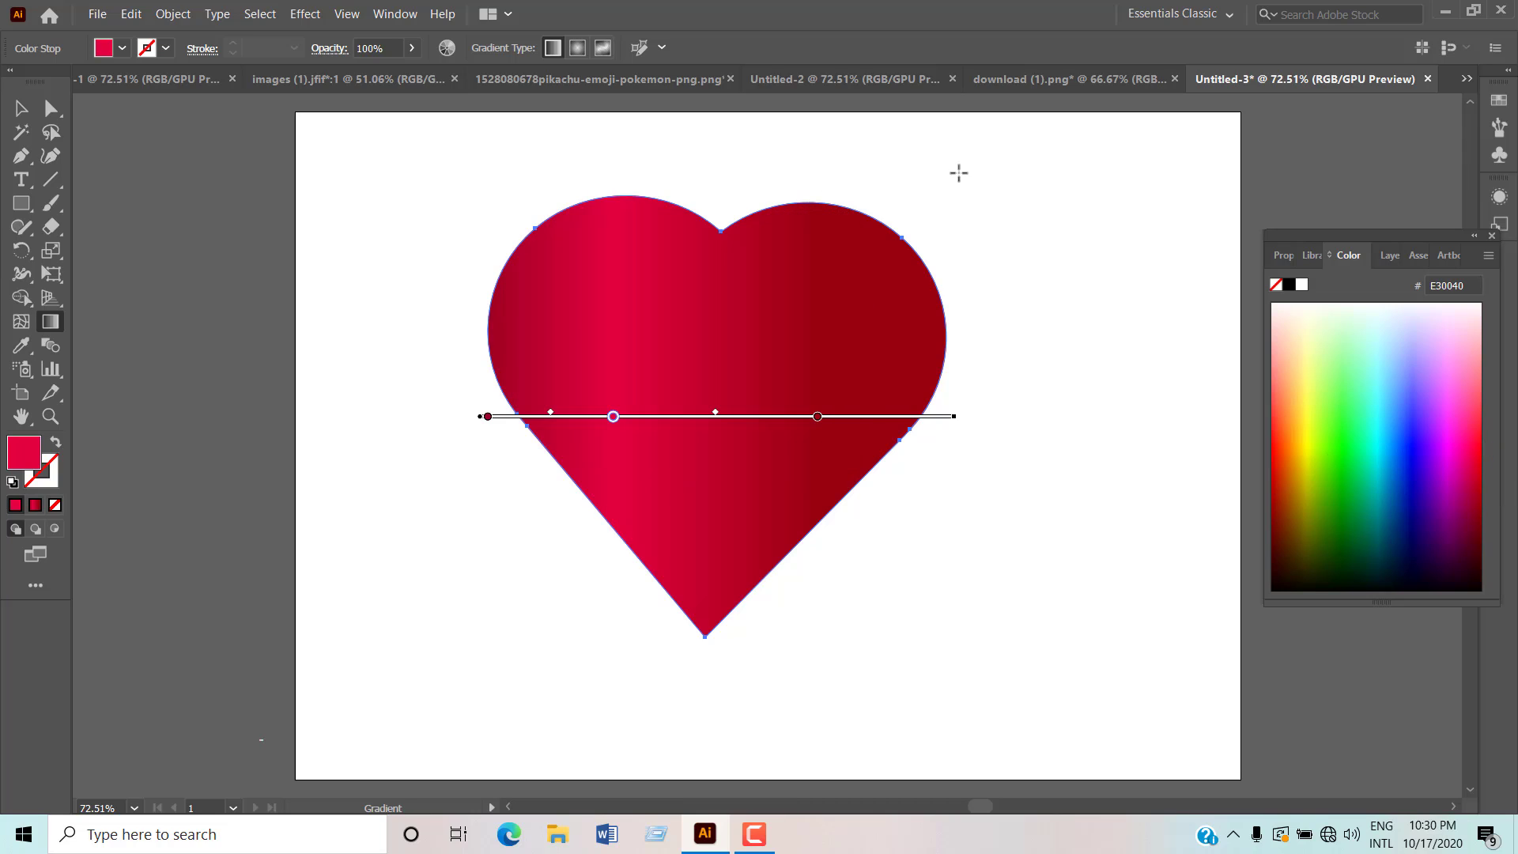
click(21, 108)
click(335, 301)
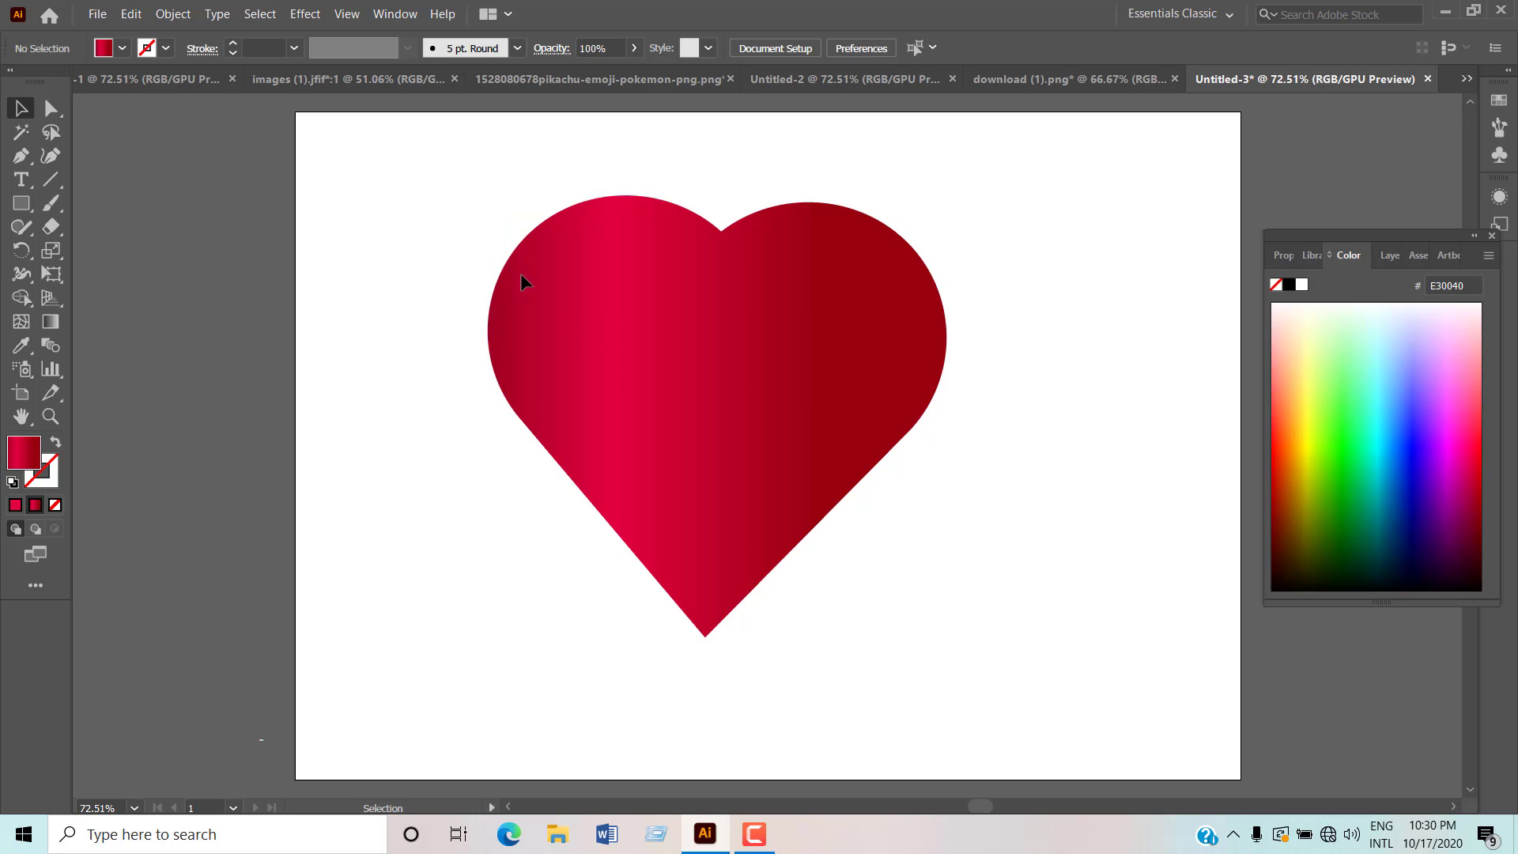
Step: Reshape the heart's left shoulder with the Curvature tool, moving its two lower anchor points outward
click(641, 433)
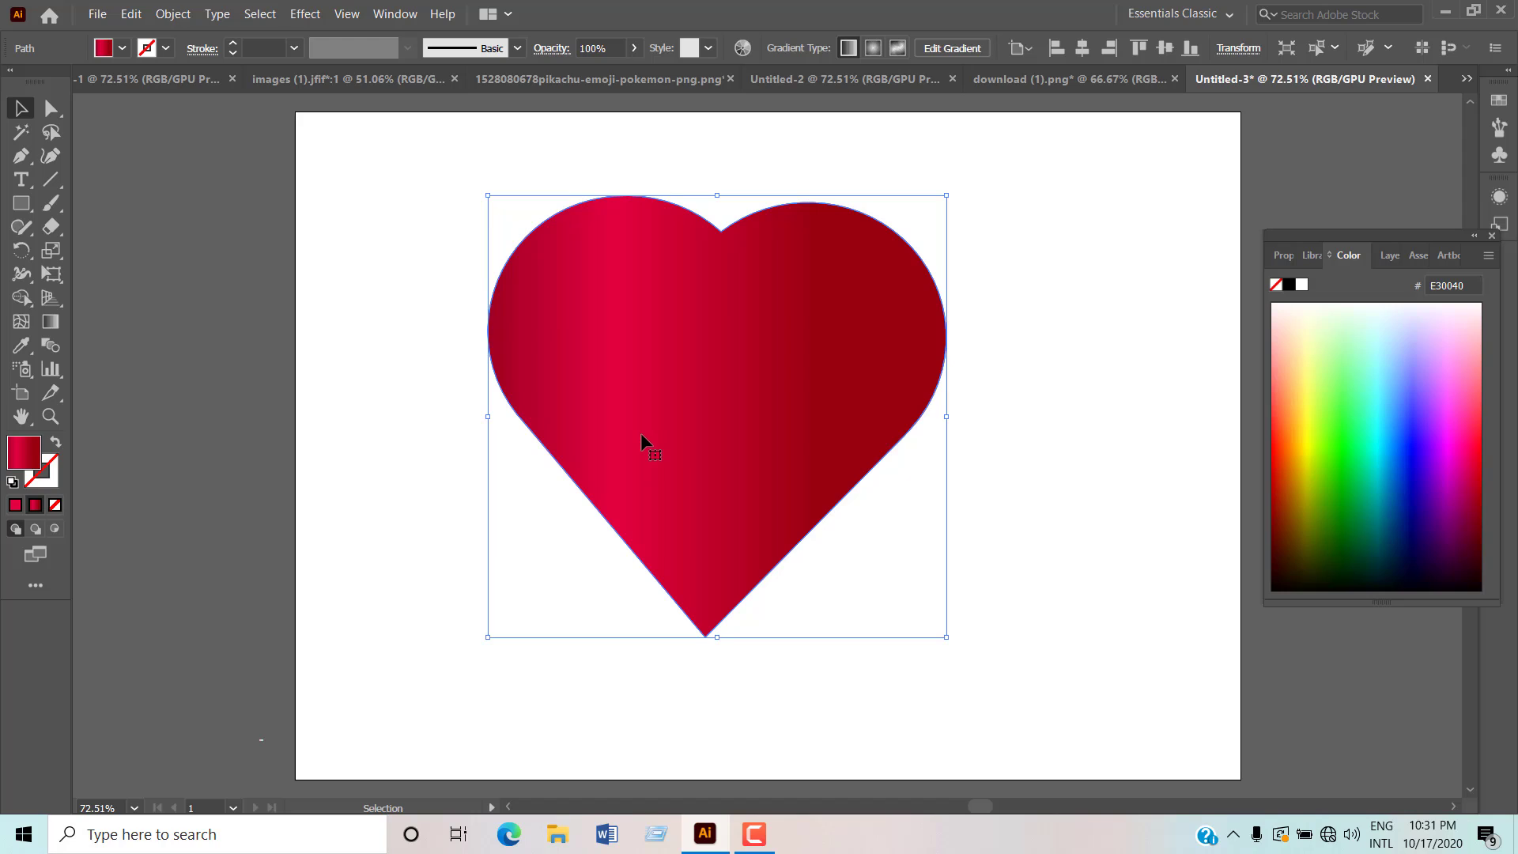
click(51, 155)
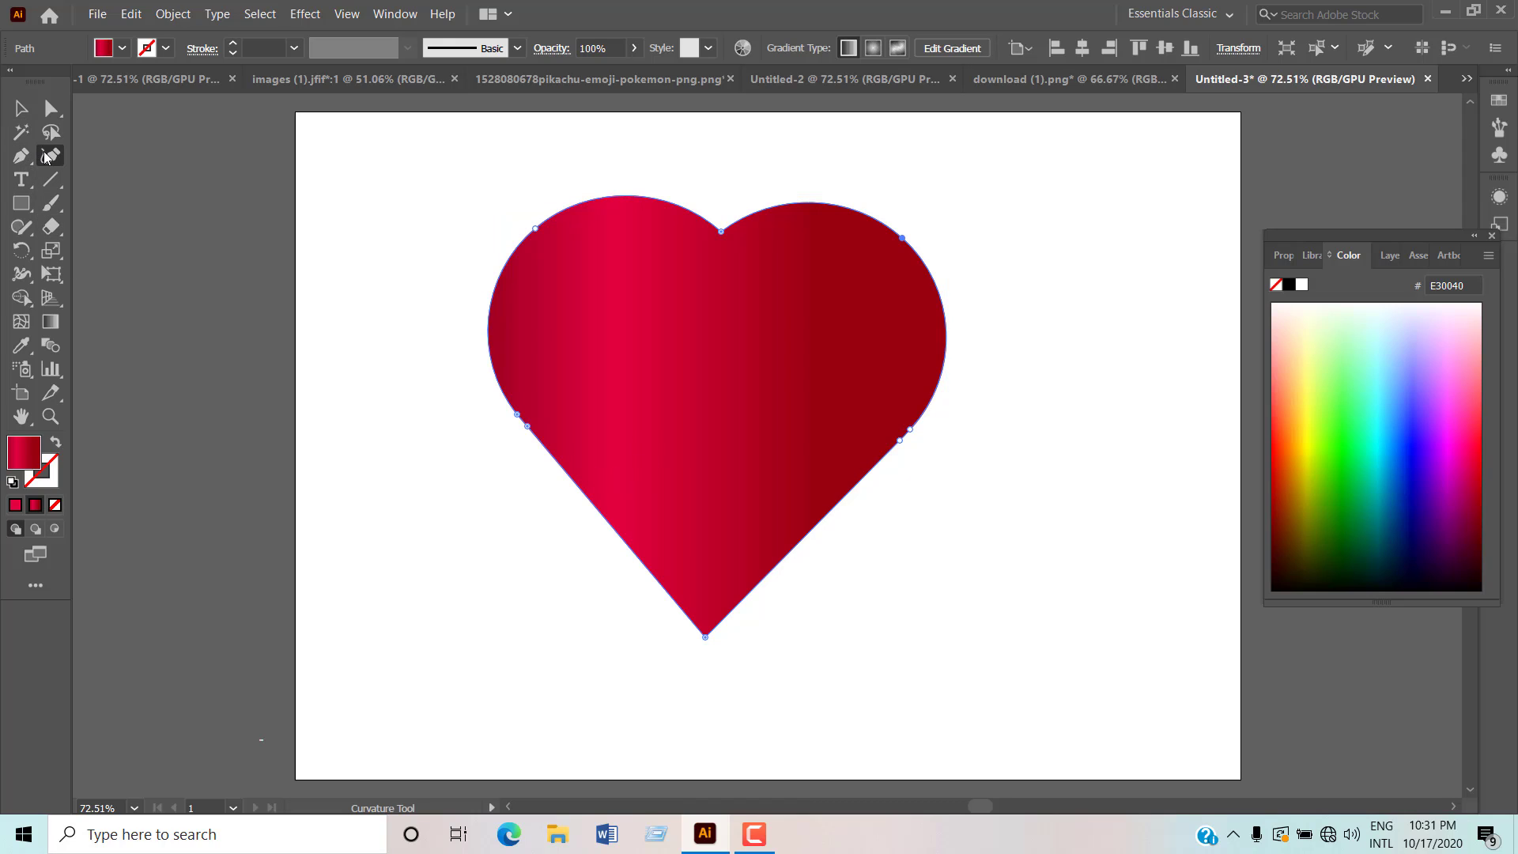
drag(527, 426, 510, 421)
click(520, 433)
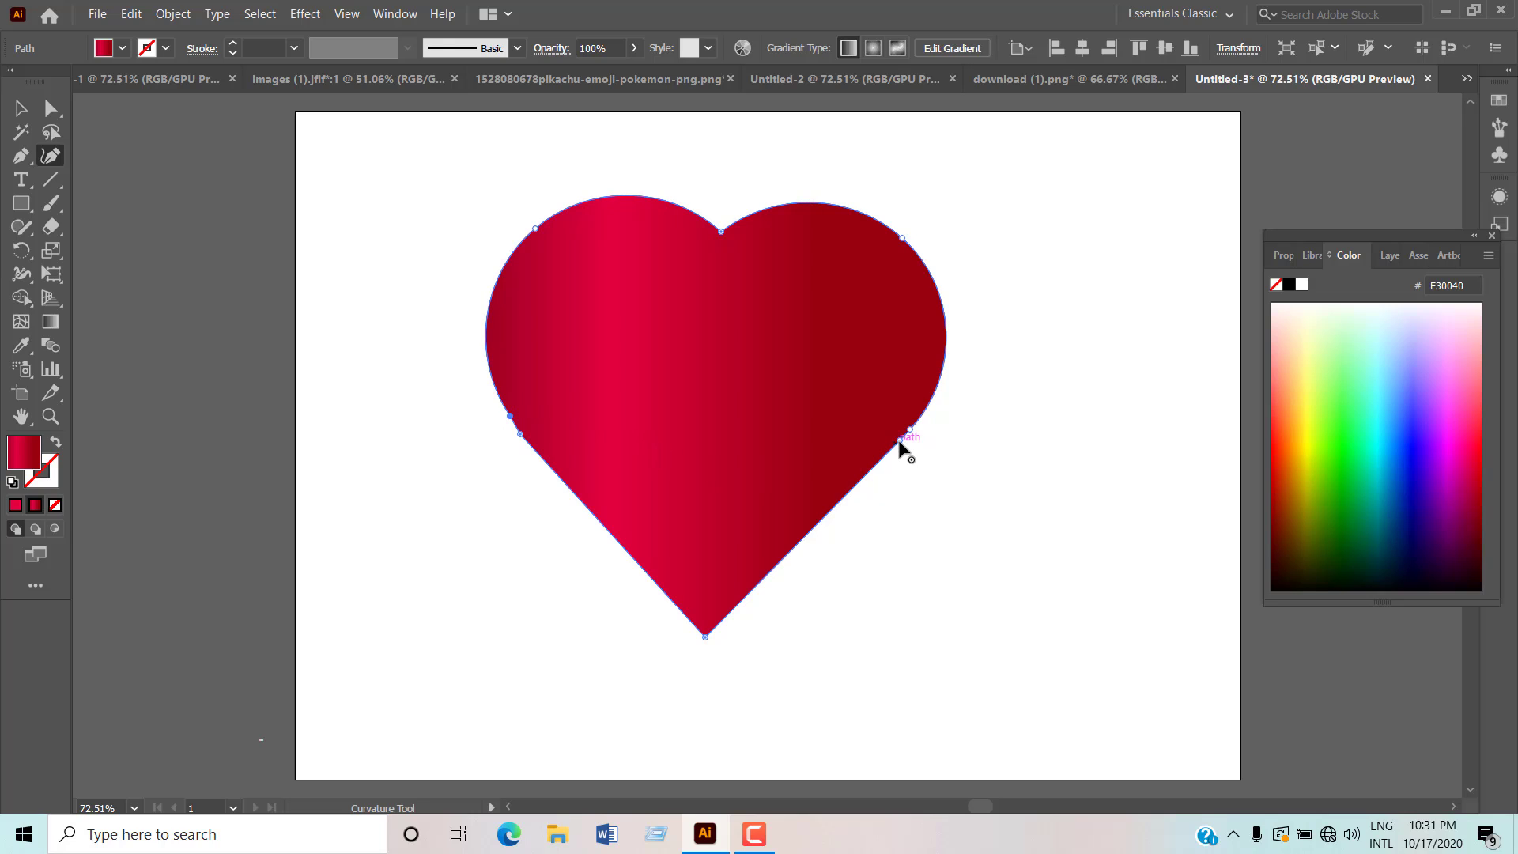
Step: Reshape the heart's right shoulder and bow its lower right edge outward with added curve points, then deselect the heart
drag(898, 440, 915, 429)
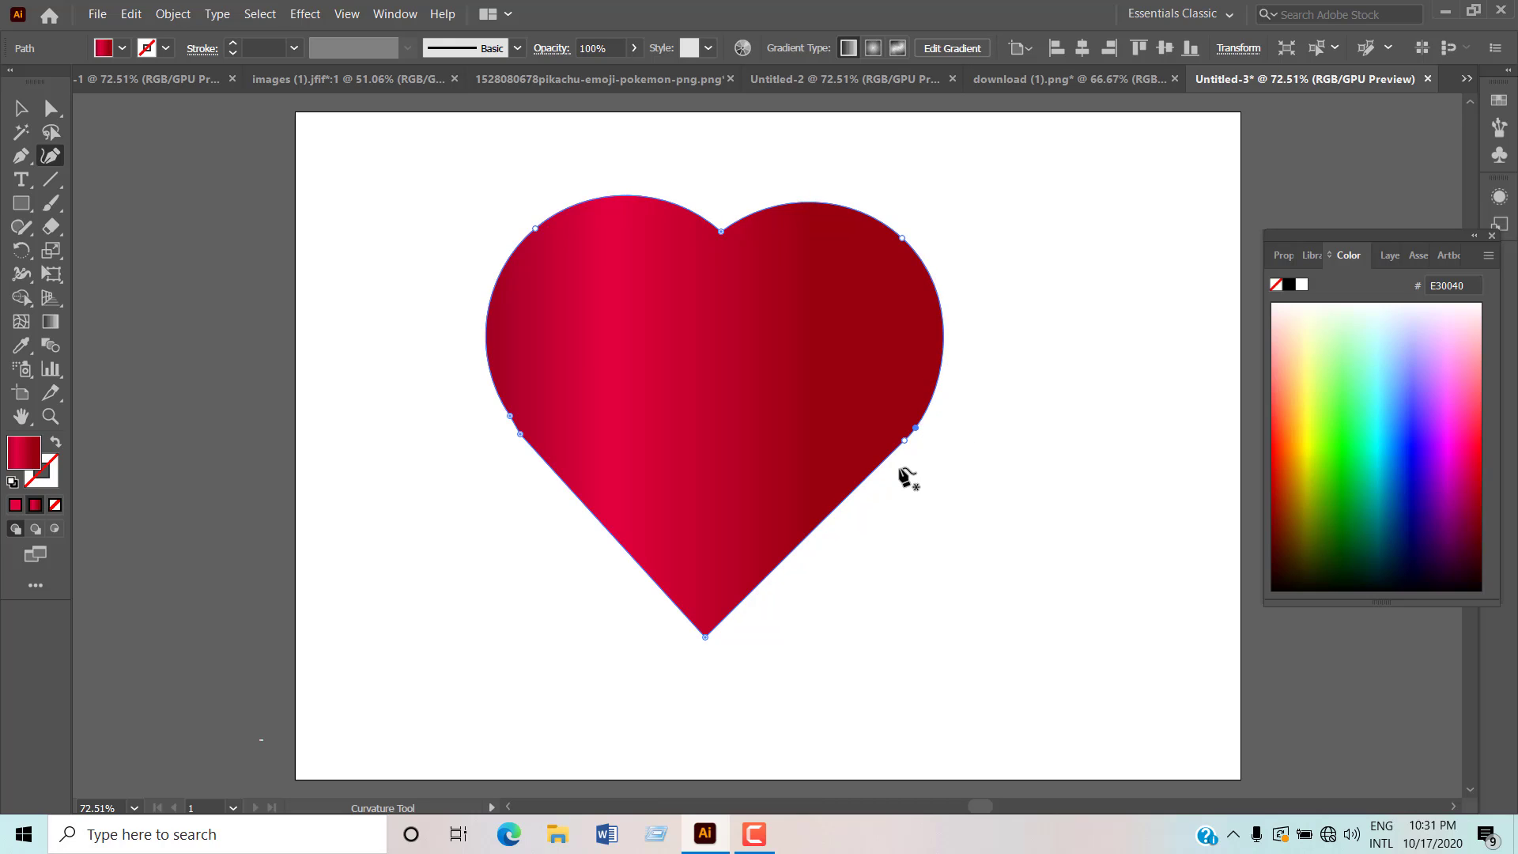
click(841, 501)
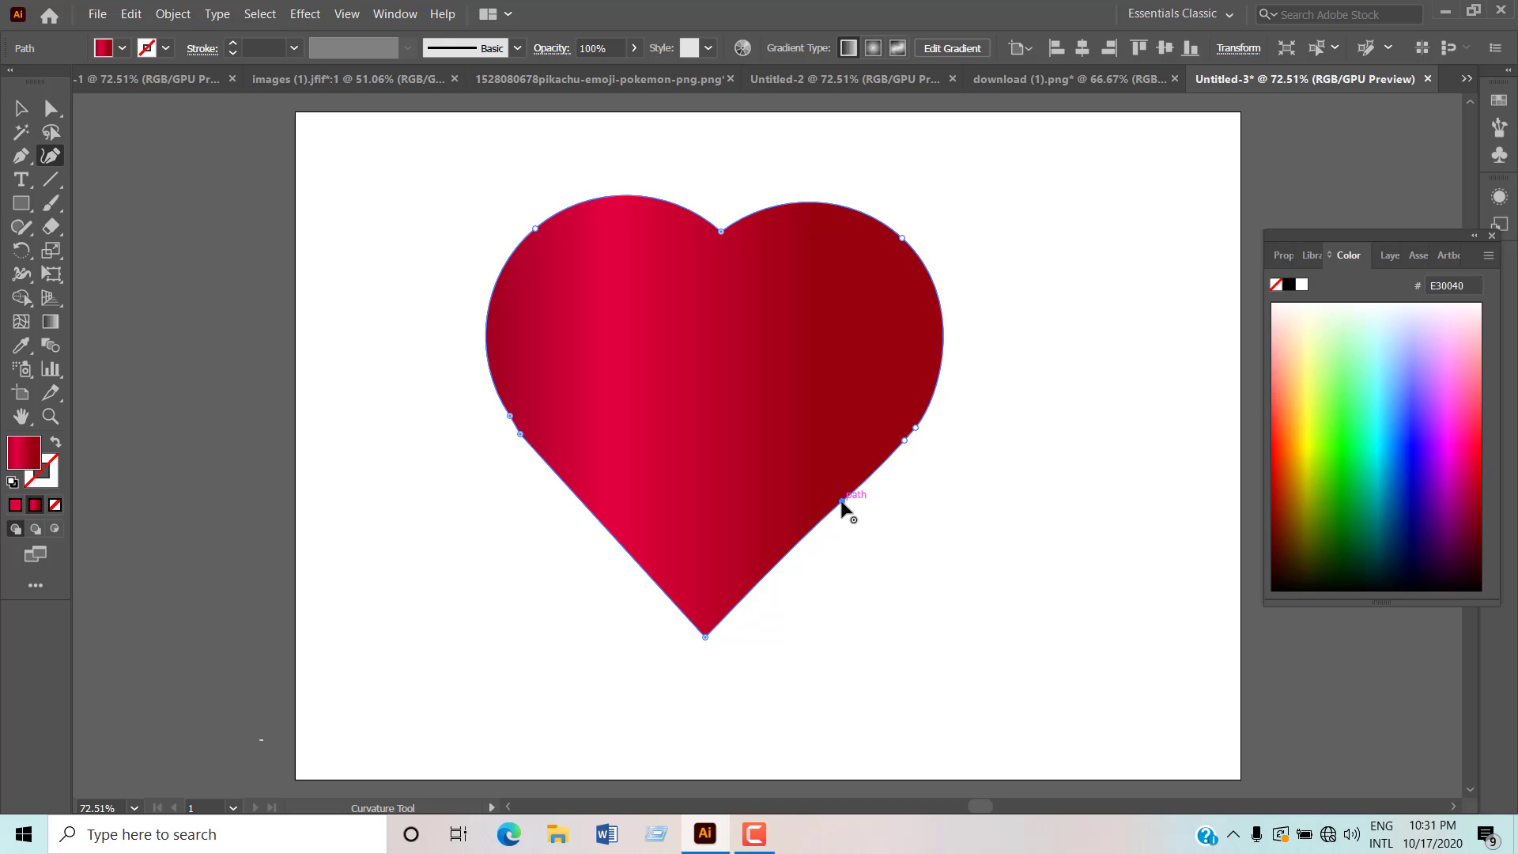
drag(841, 501, 879, 470)
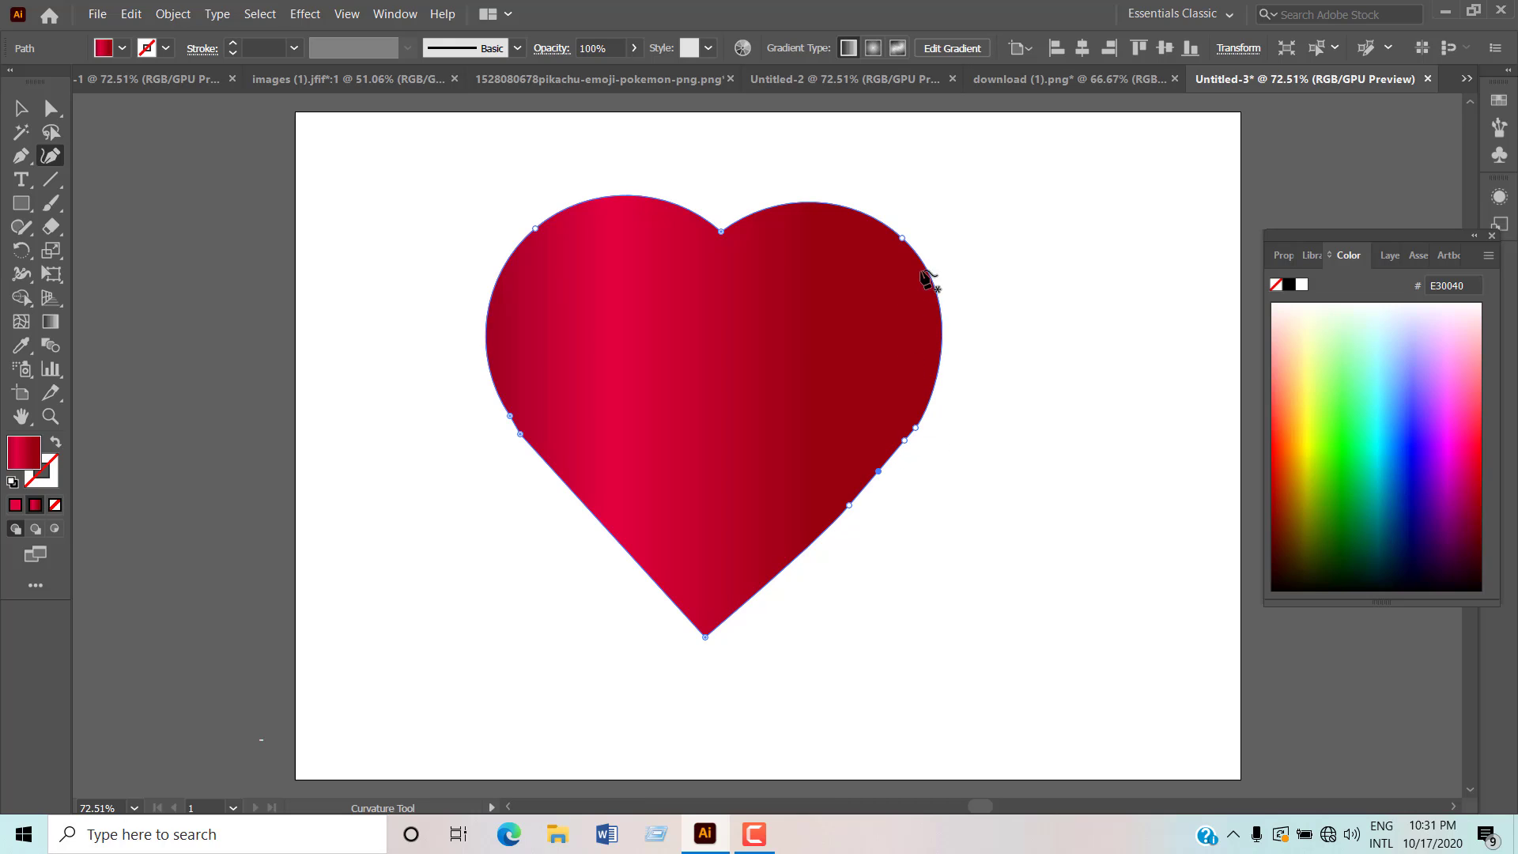
click(21, 108)
click(387, 335)
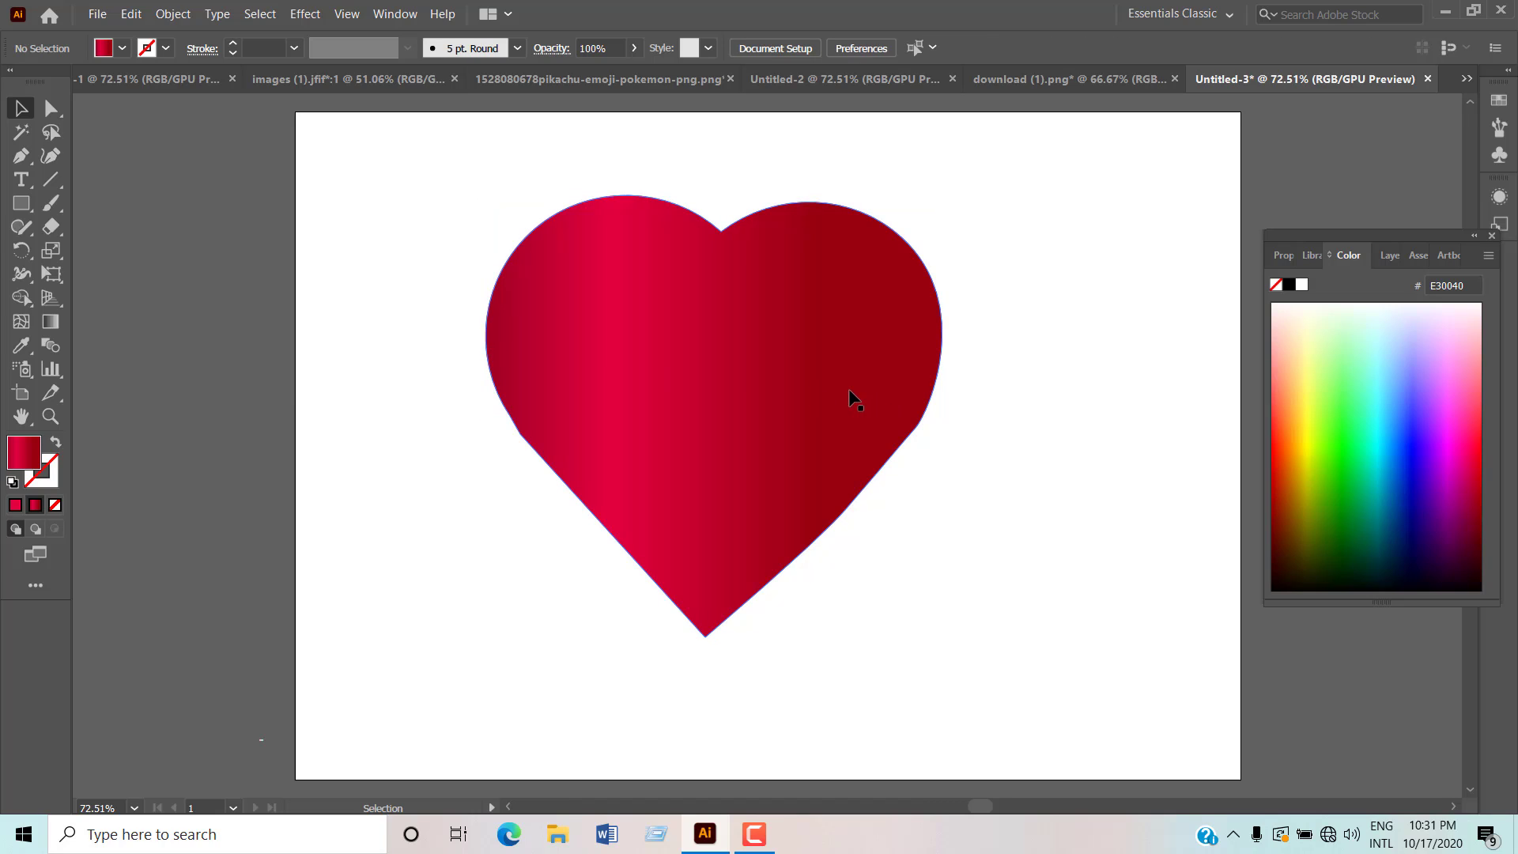
Step: Select the heart again and fine-tune the anchor point at the end of its right shoulder with the Curvature tool
click(847, 387)
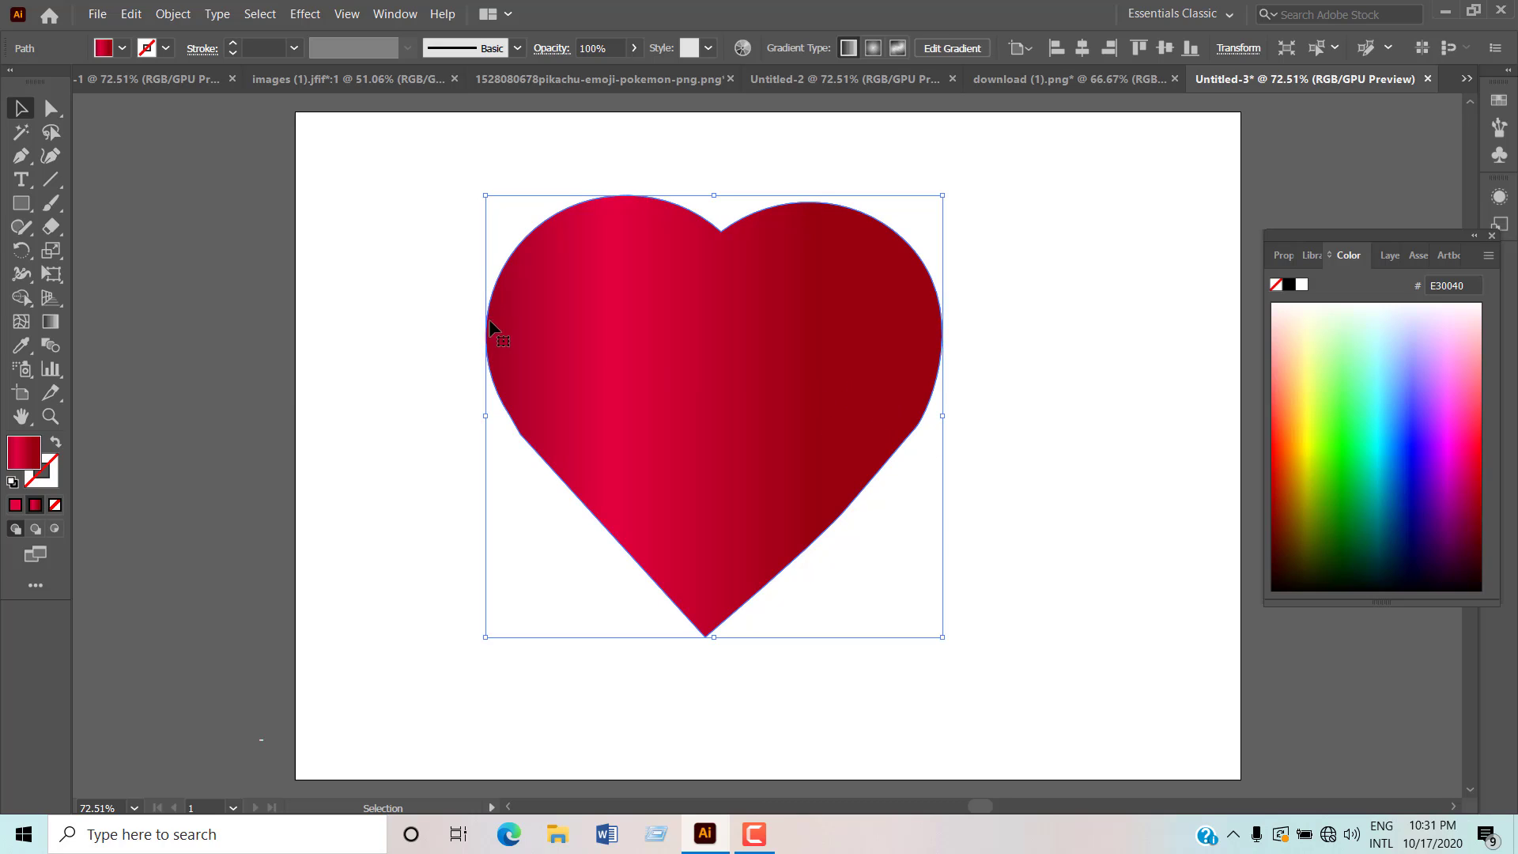
click(50, 156)
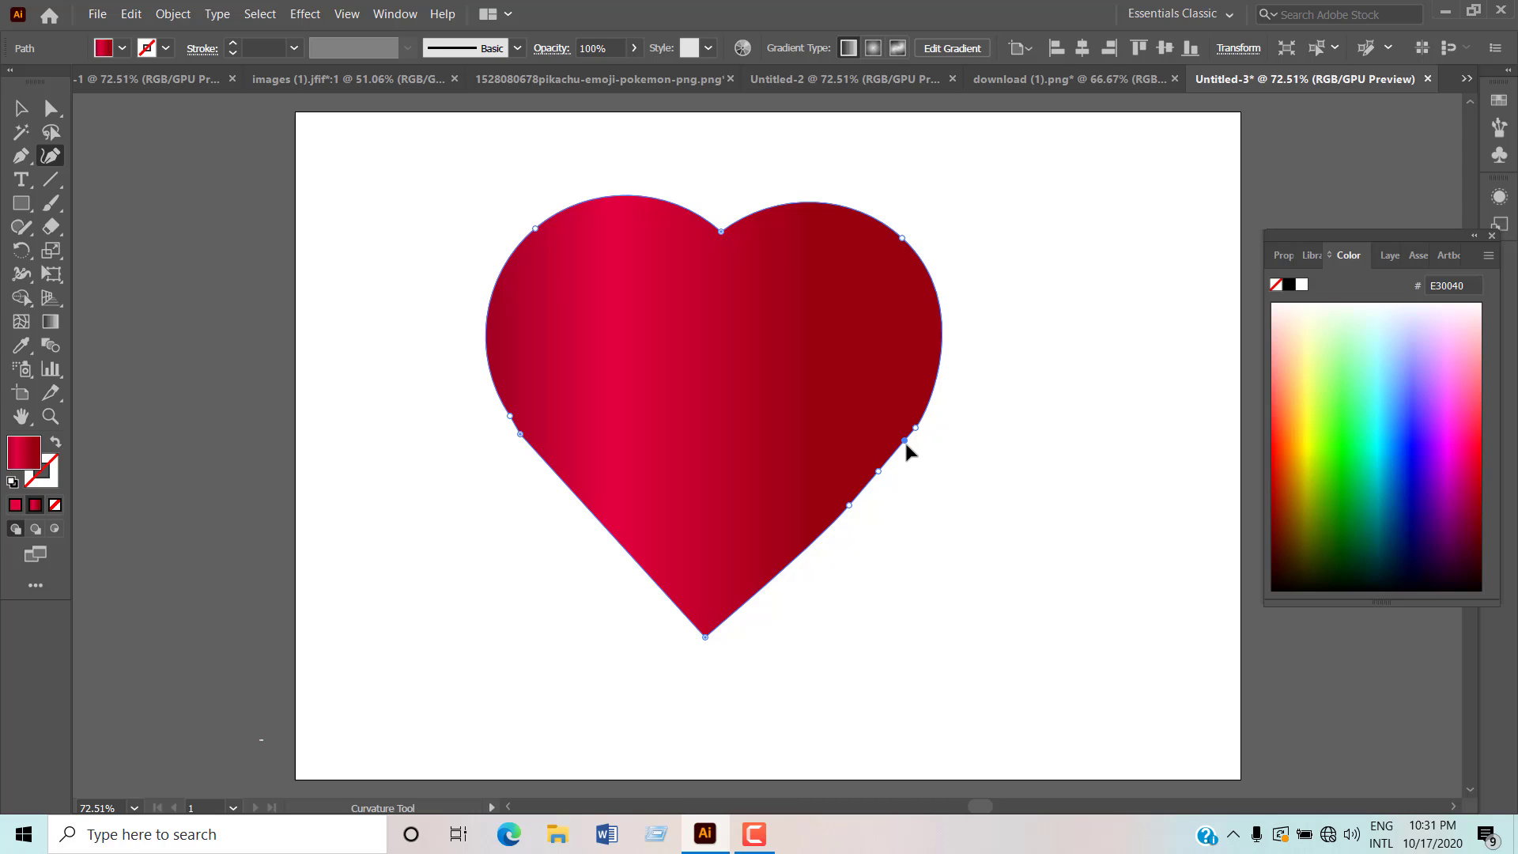
drag(906, 445, 905, 444)
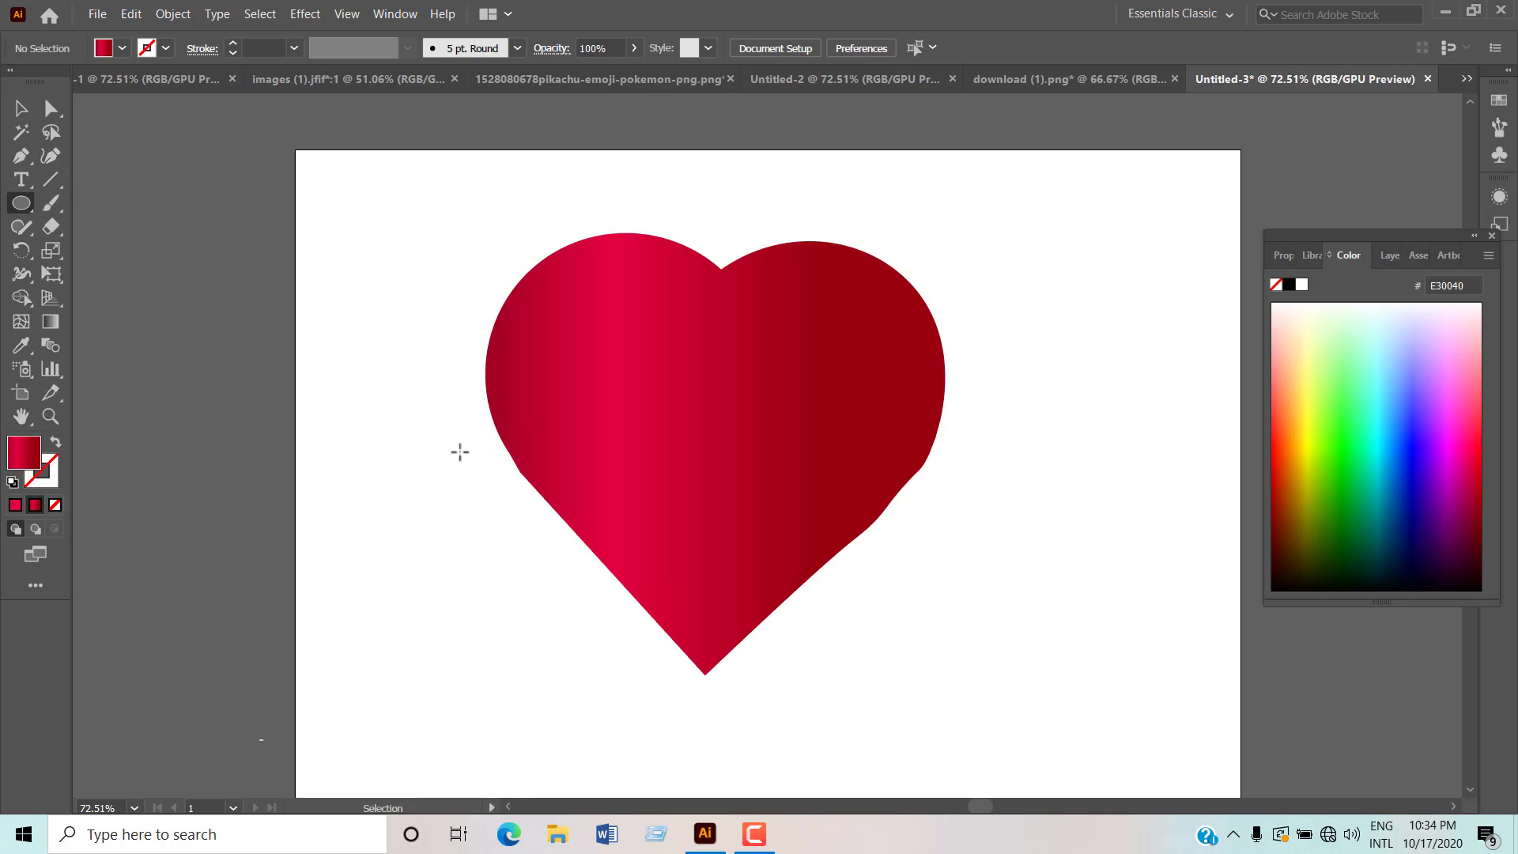
Step: Draw an ellipse beside the heart's lower right edge and cover its upper half with a rectangle widened to the ellipse's width
drag(959, 544, 1126, 669)
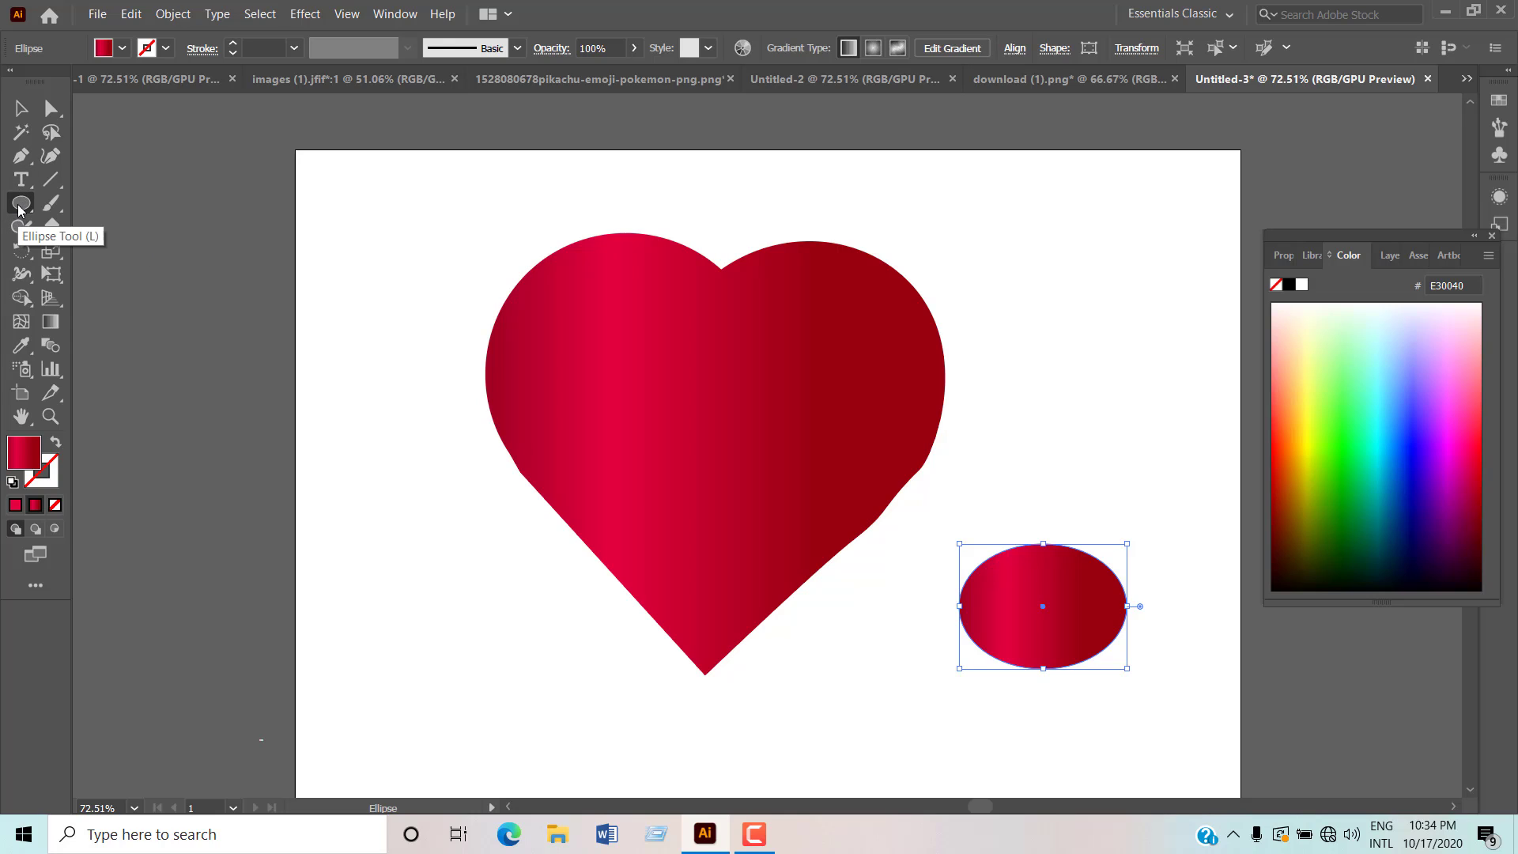
drag(18, 210, 91, 207)
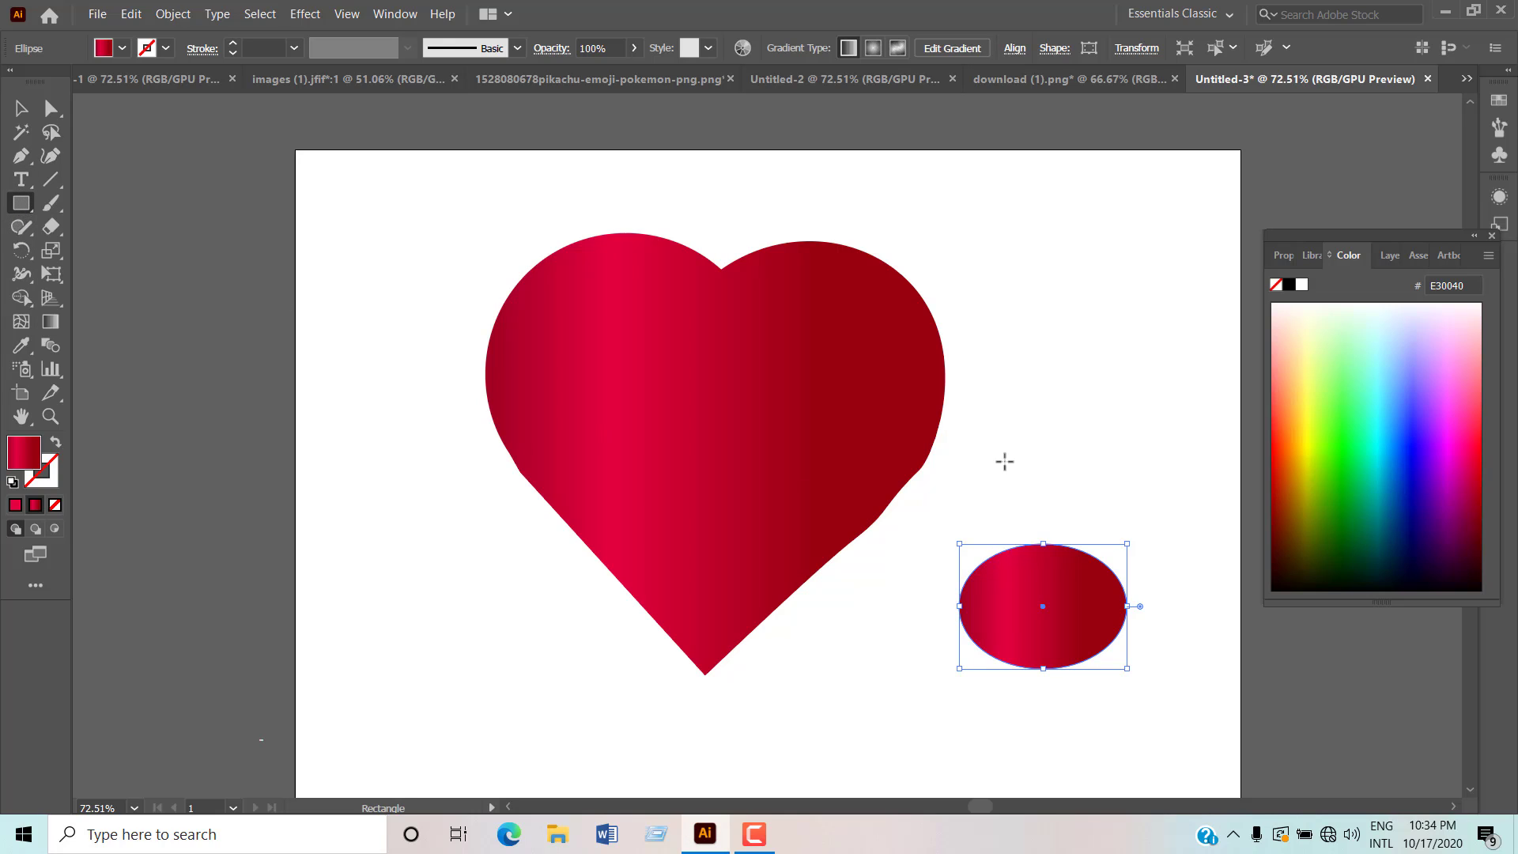
drag(997, 461, 1125, 615)
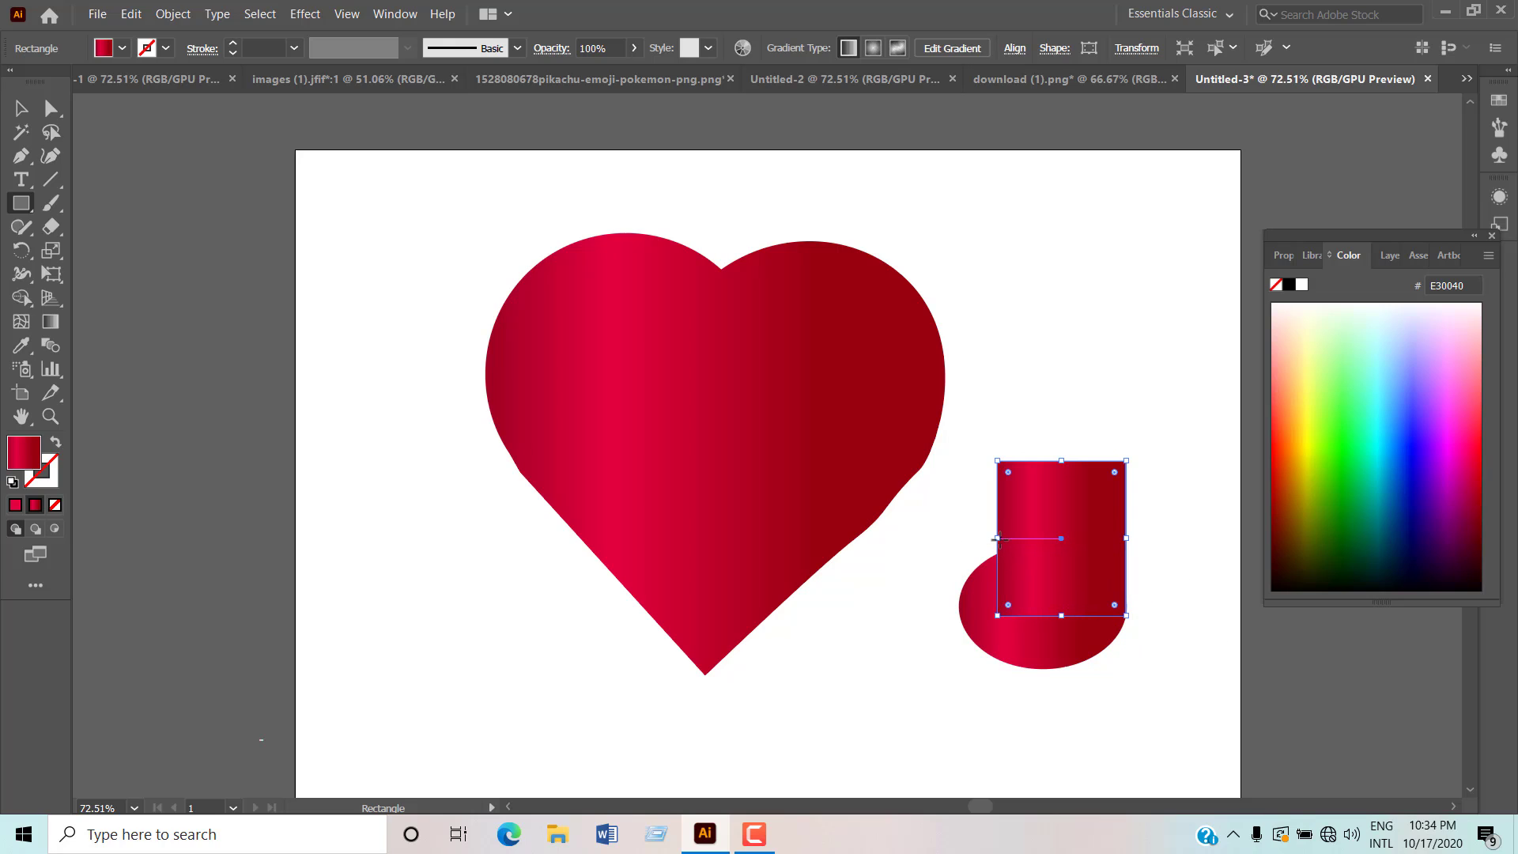
drag(997, 538, 959, 540)
key(v)
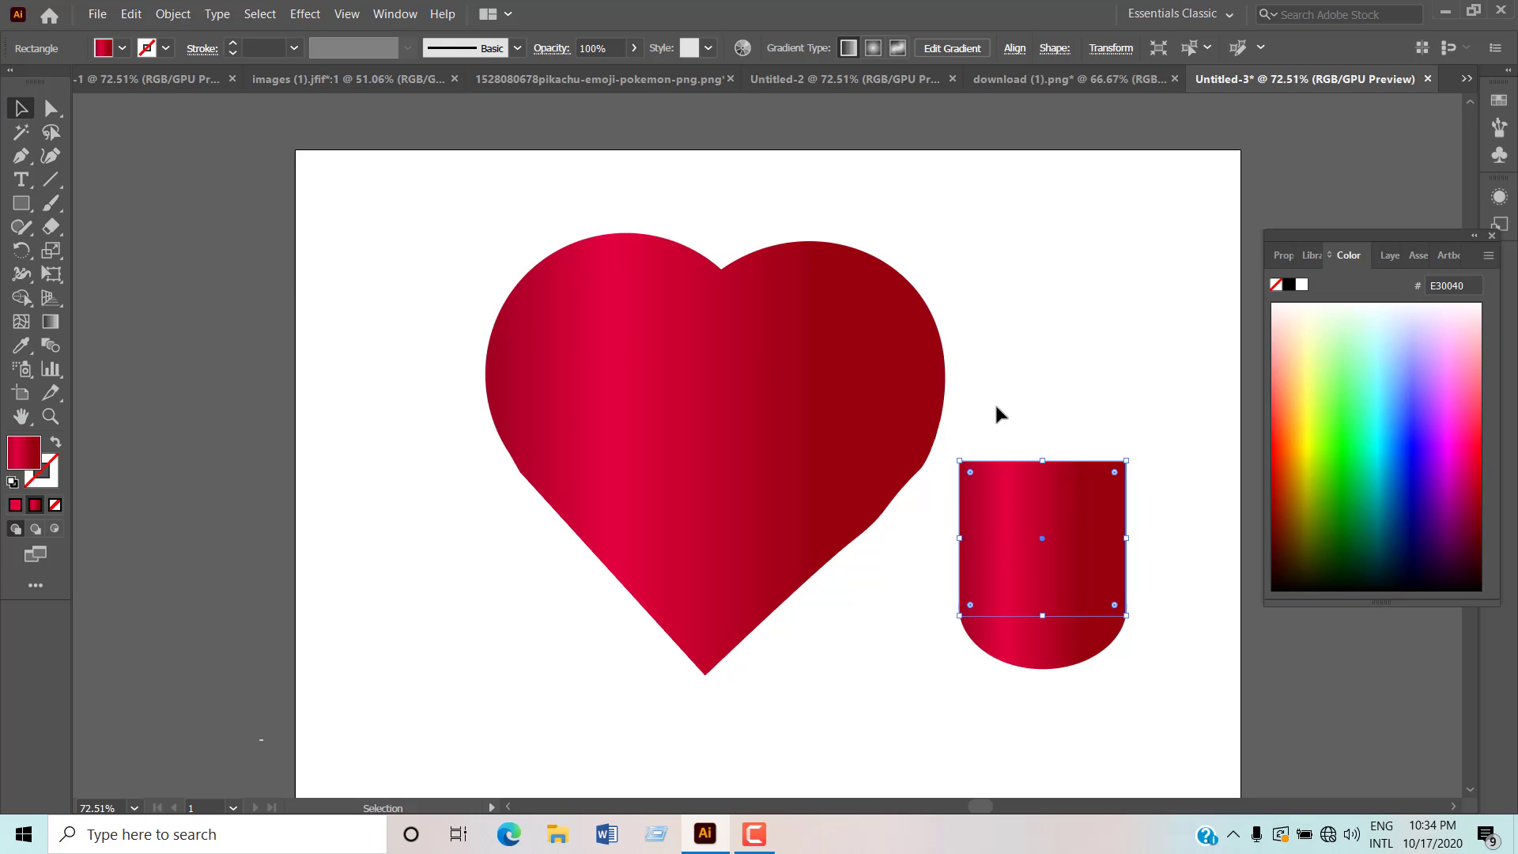
Step: Group the ellipse and rectangle, flatten the group, rotate it to a diagonal and place it on the heart's right lobe
drag(988, 391, 1129, 583)
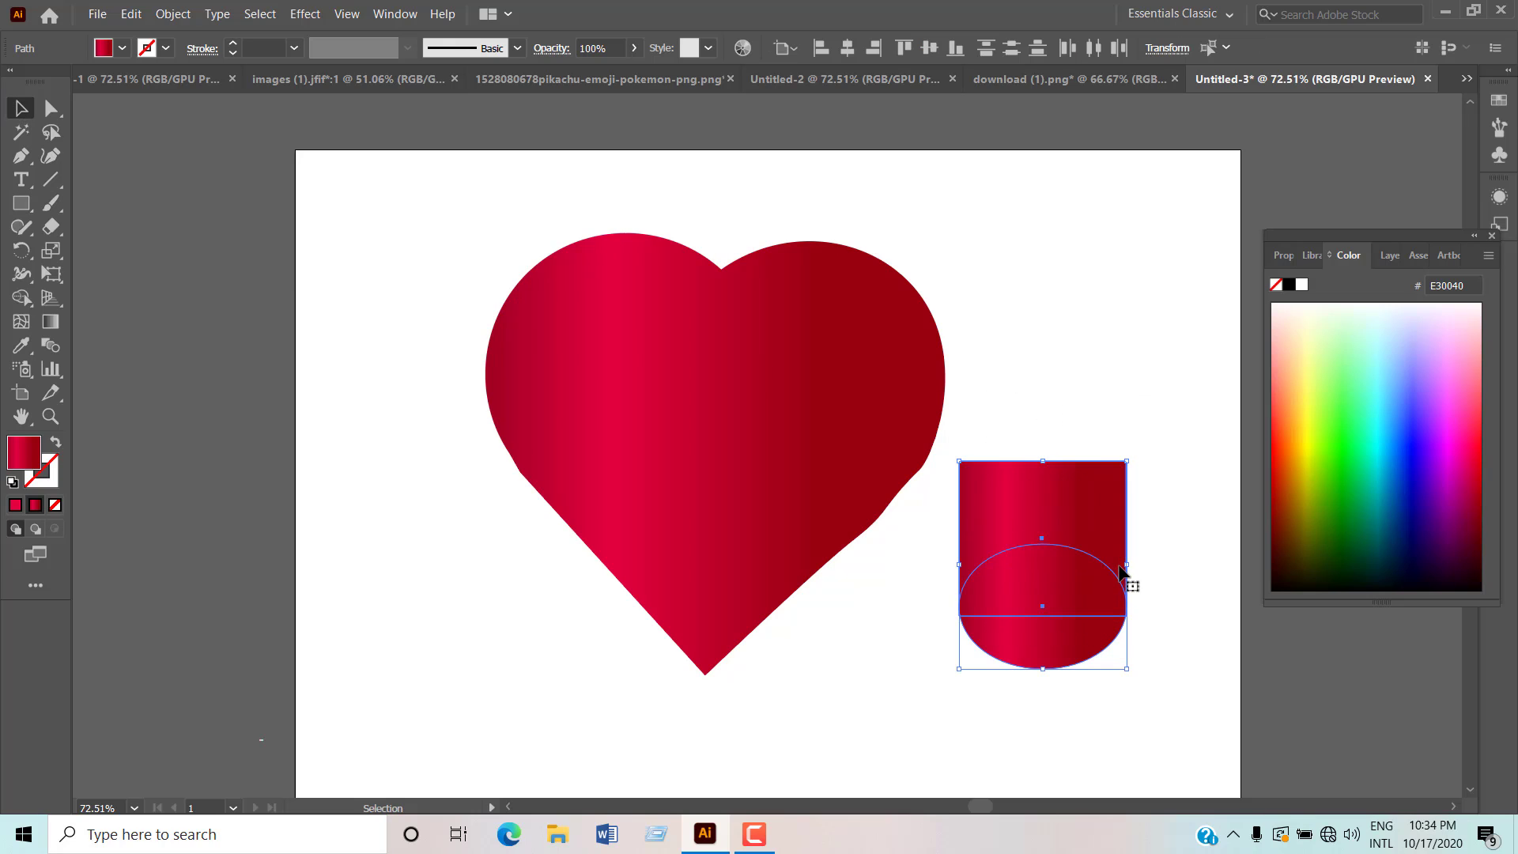
right_click(1121, 570)
click(1154, 312)
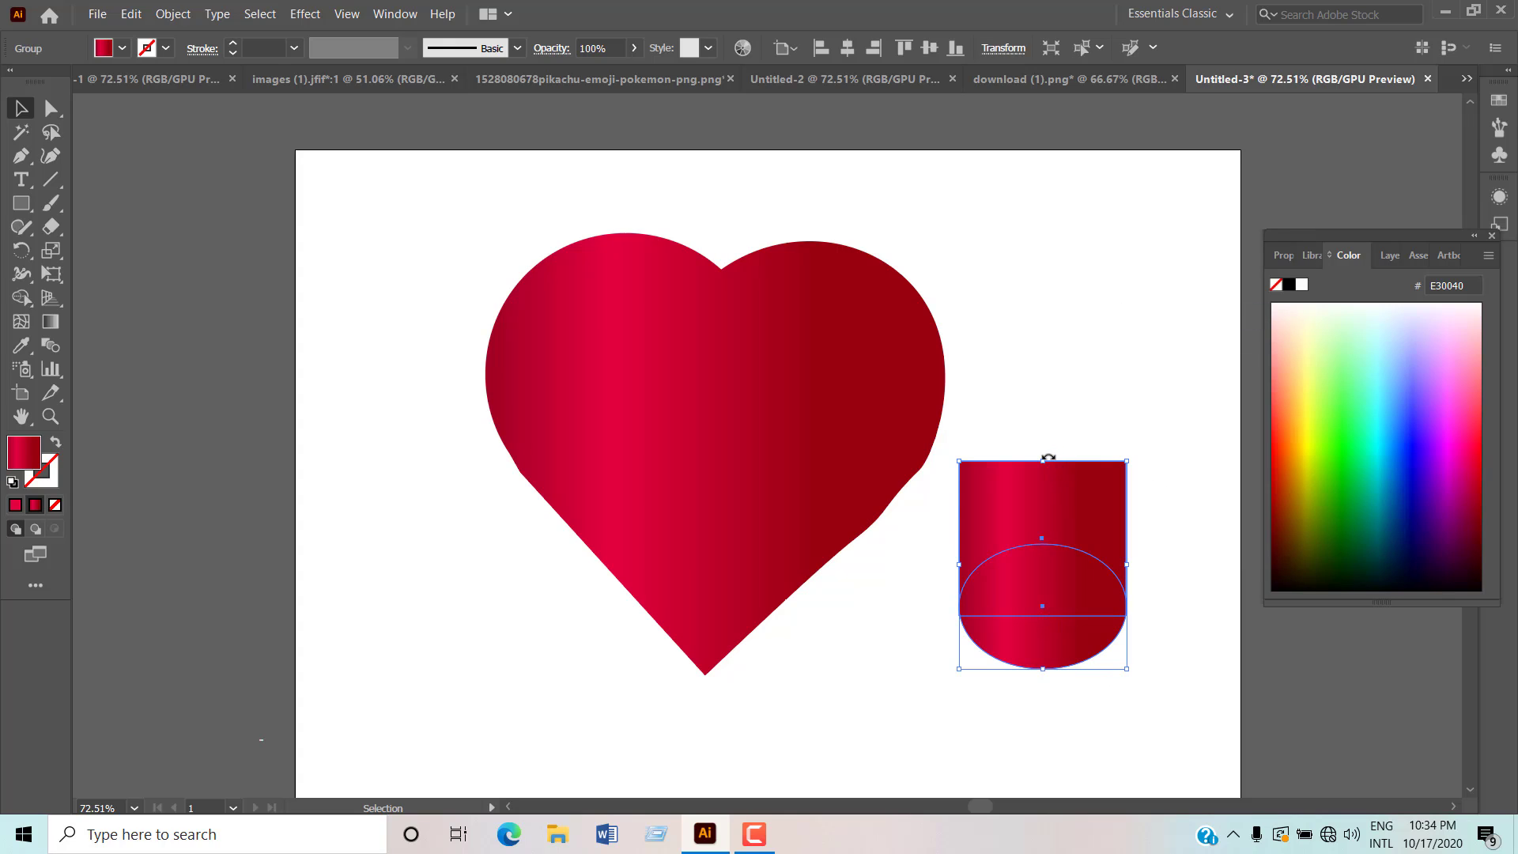
drag(1045, 459, 1043, 549)
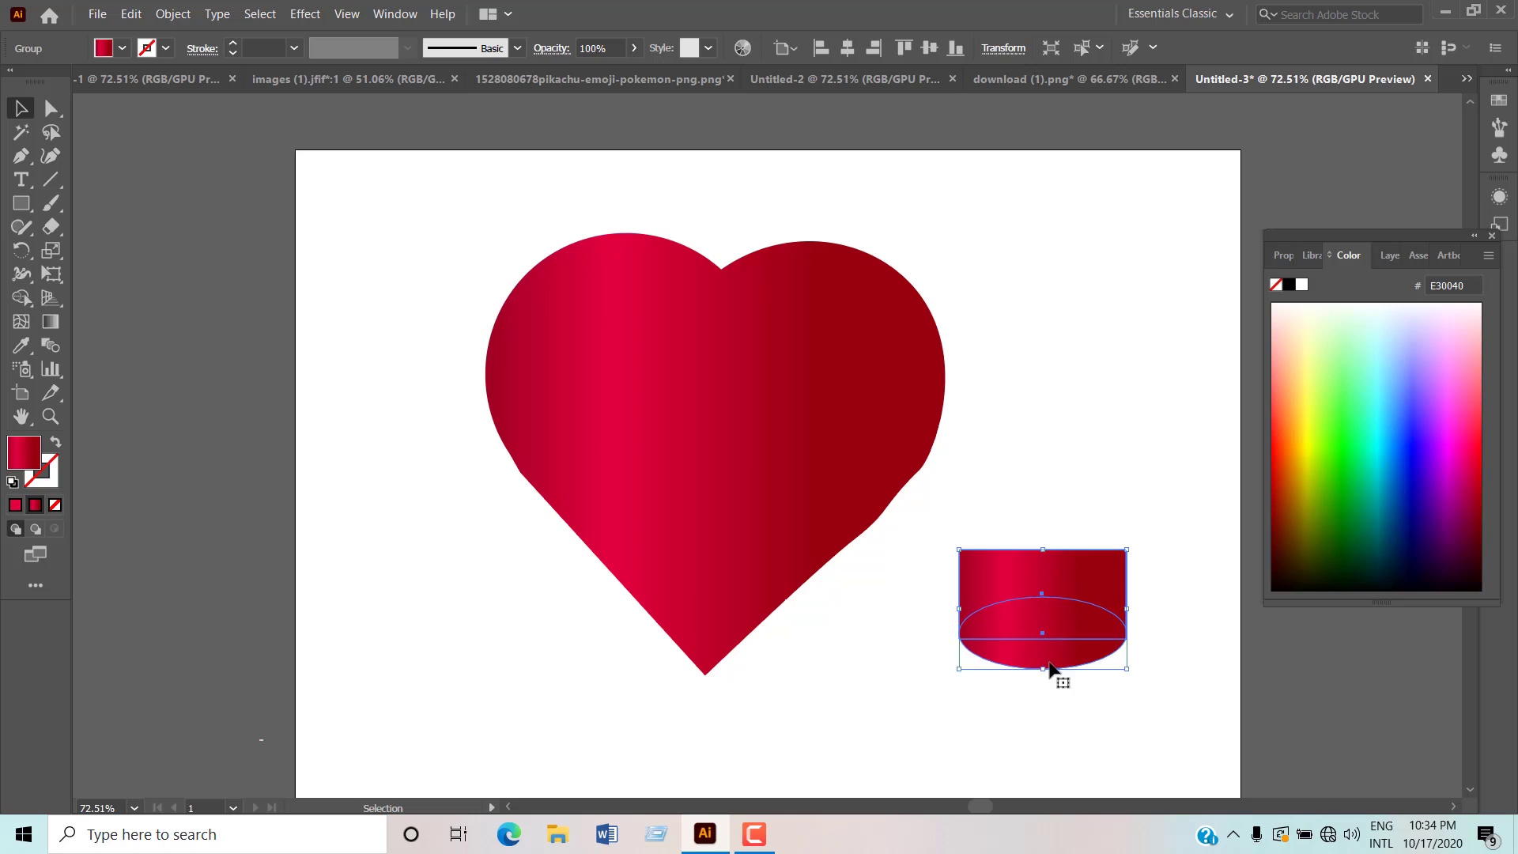
drag(1127, 677, 1059, 684)
drag(1044, 629, 847, 344)
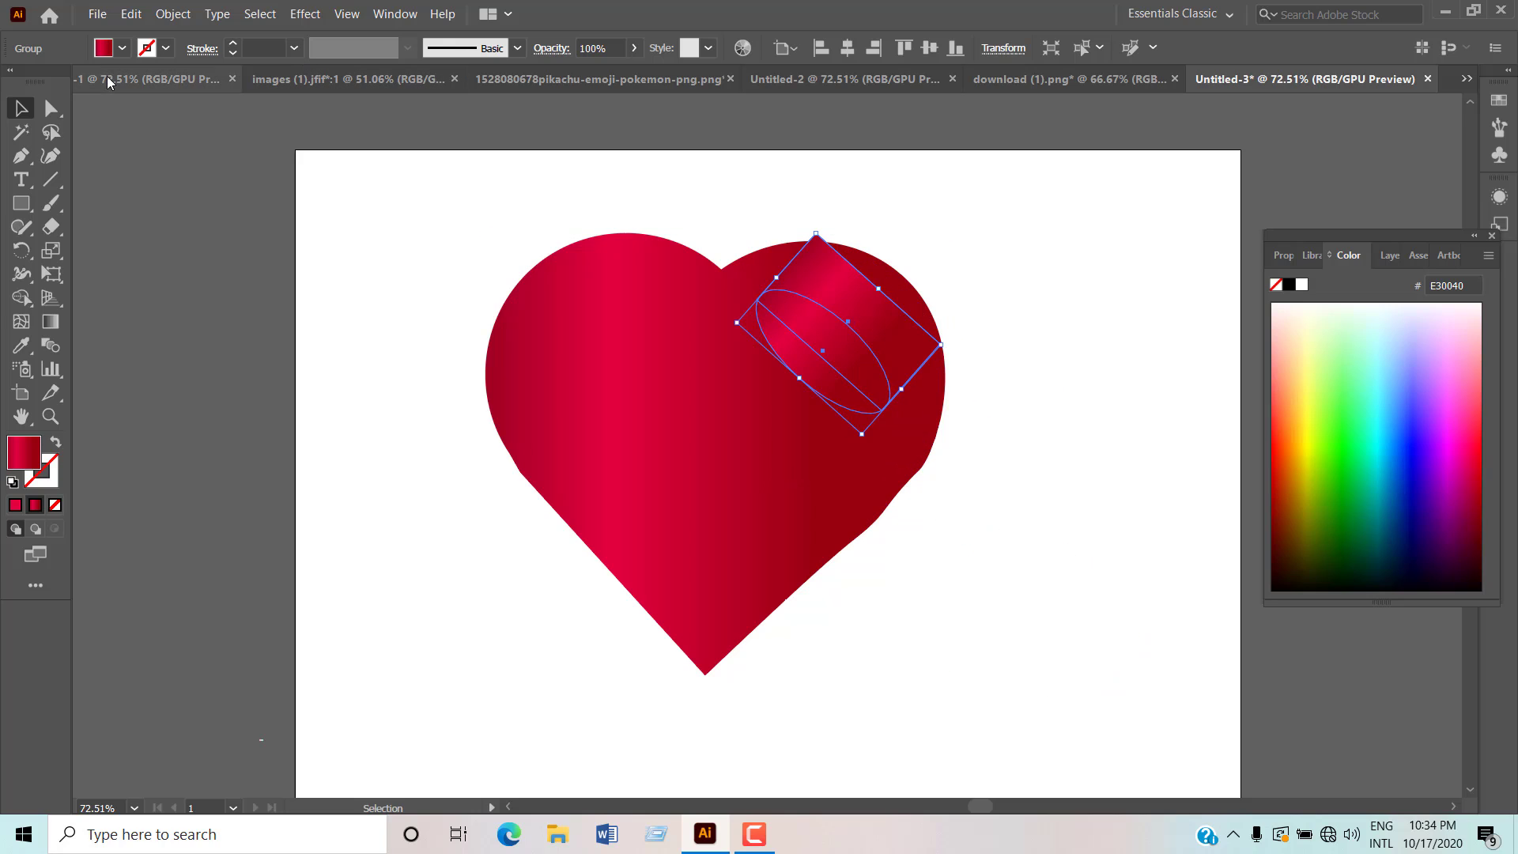
Step: Curve the grouped rectangle's outer edge with the Curvature tool and pull in its top corner to follow the right lobe's outline
click(50, 155)
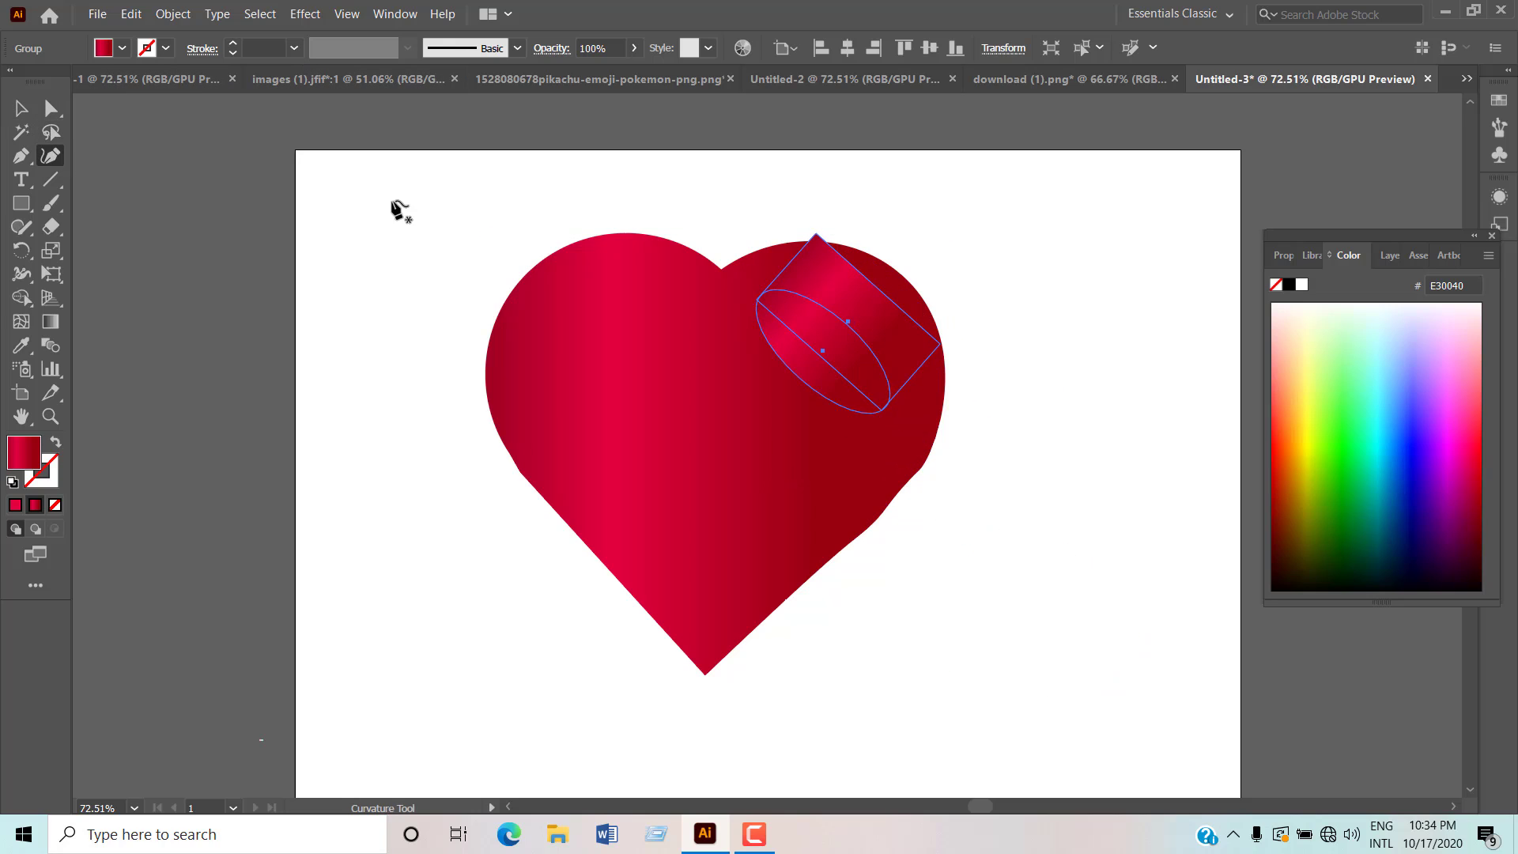
click(885, 295)
drag(885, 296, 902, 276)
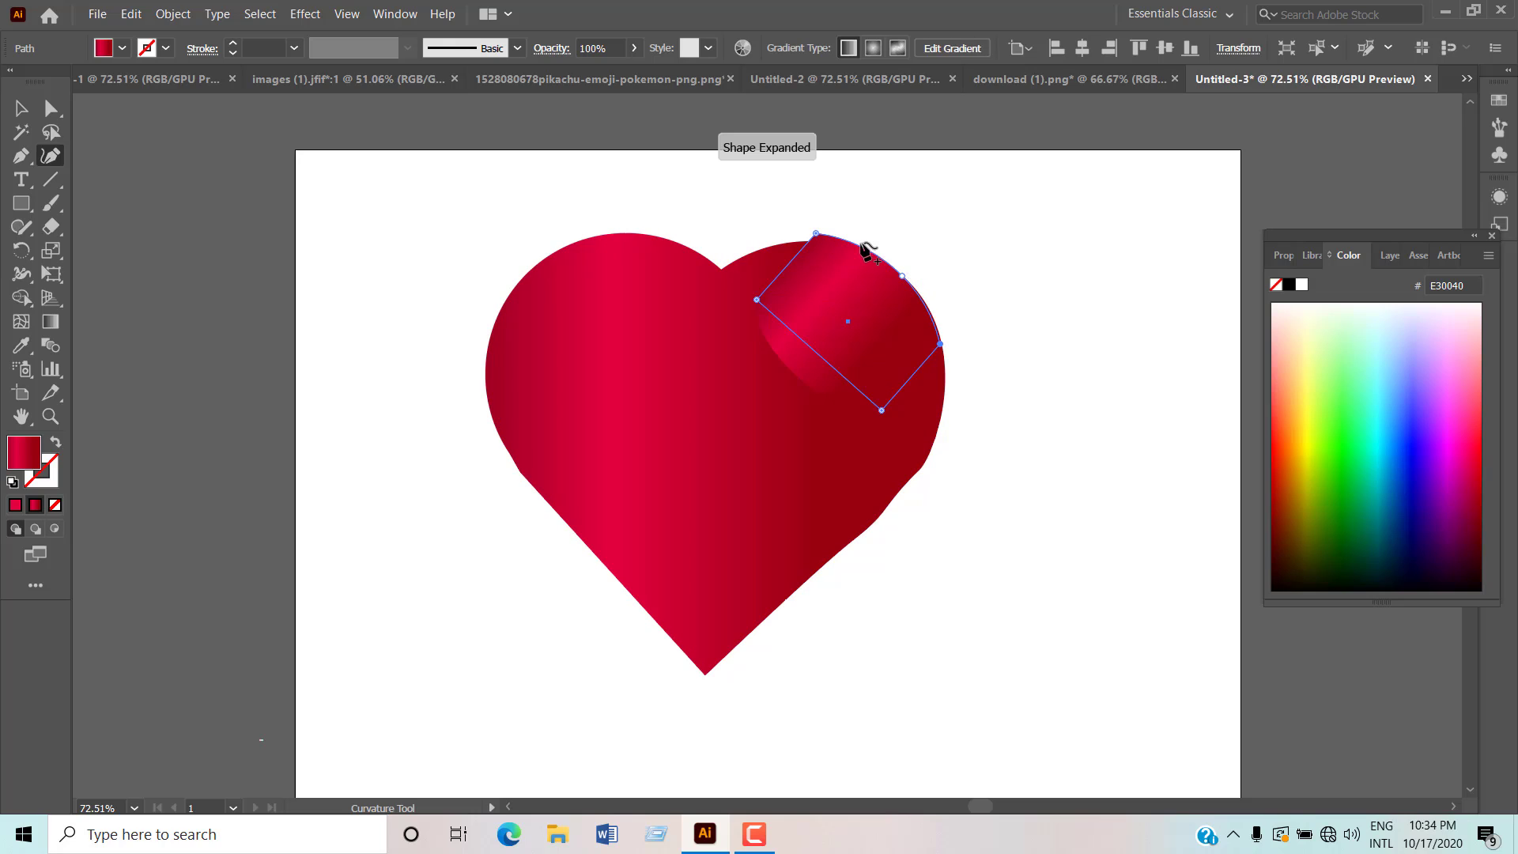
click(815, 235)
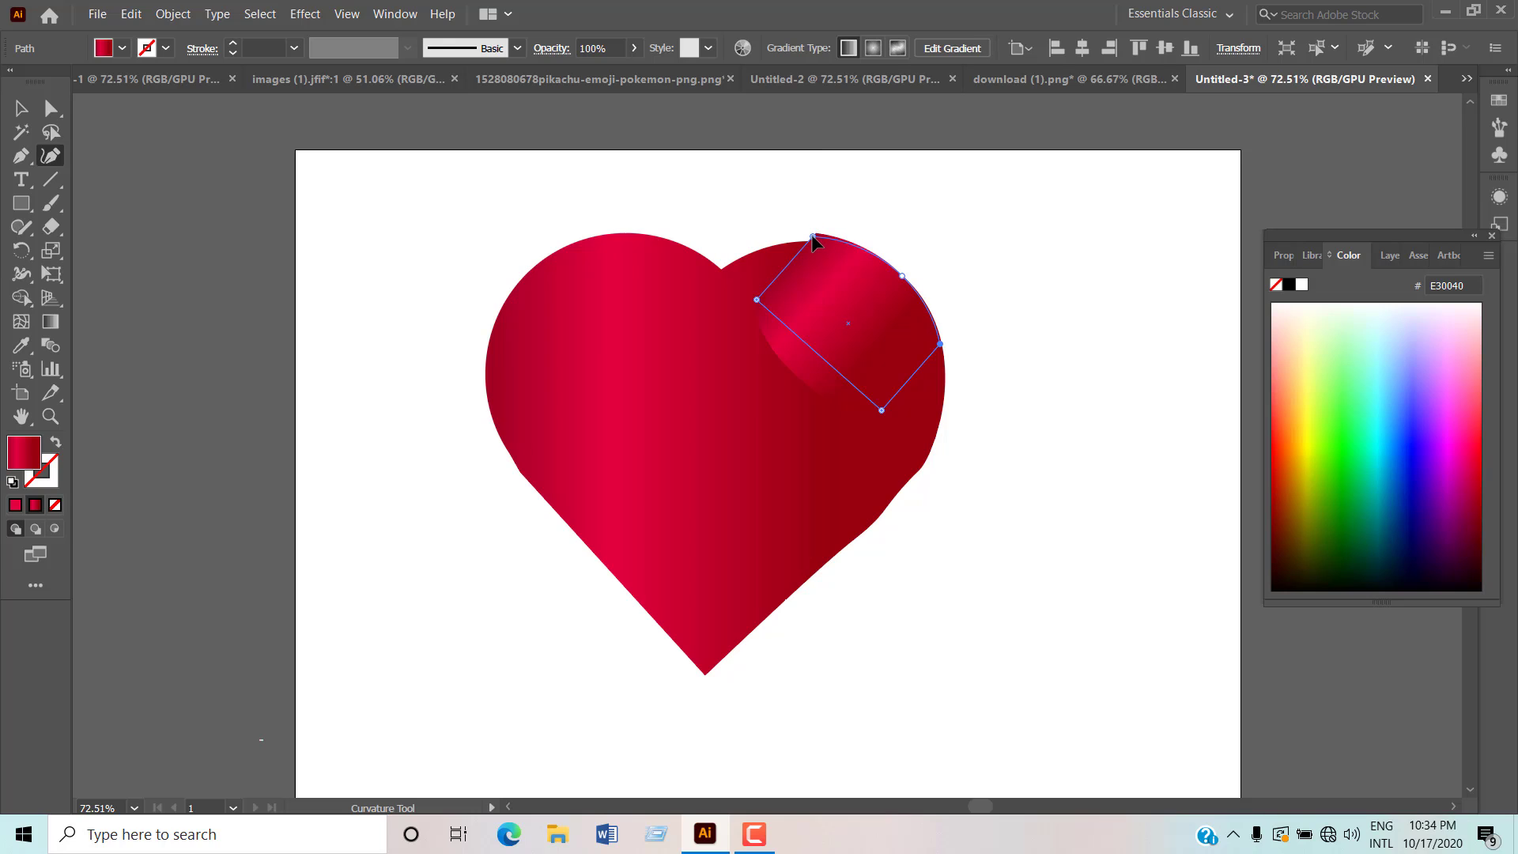
drag(811, 238, 809, 241)
click(22, 108)
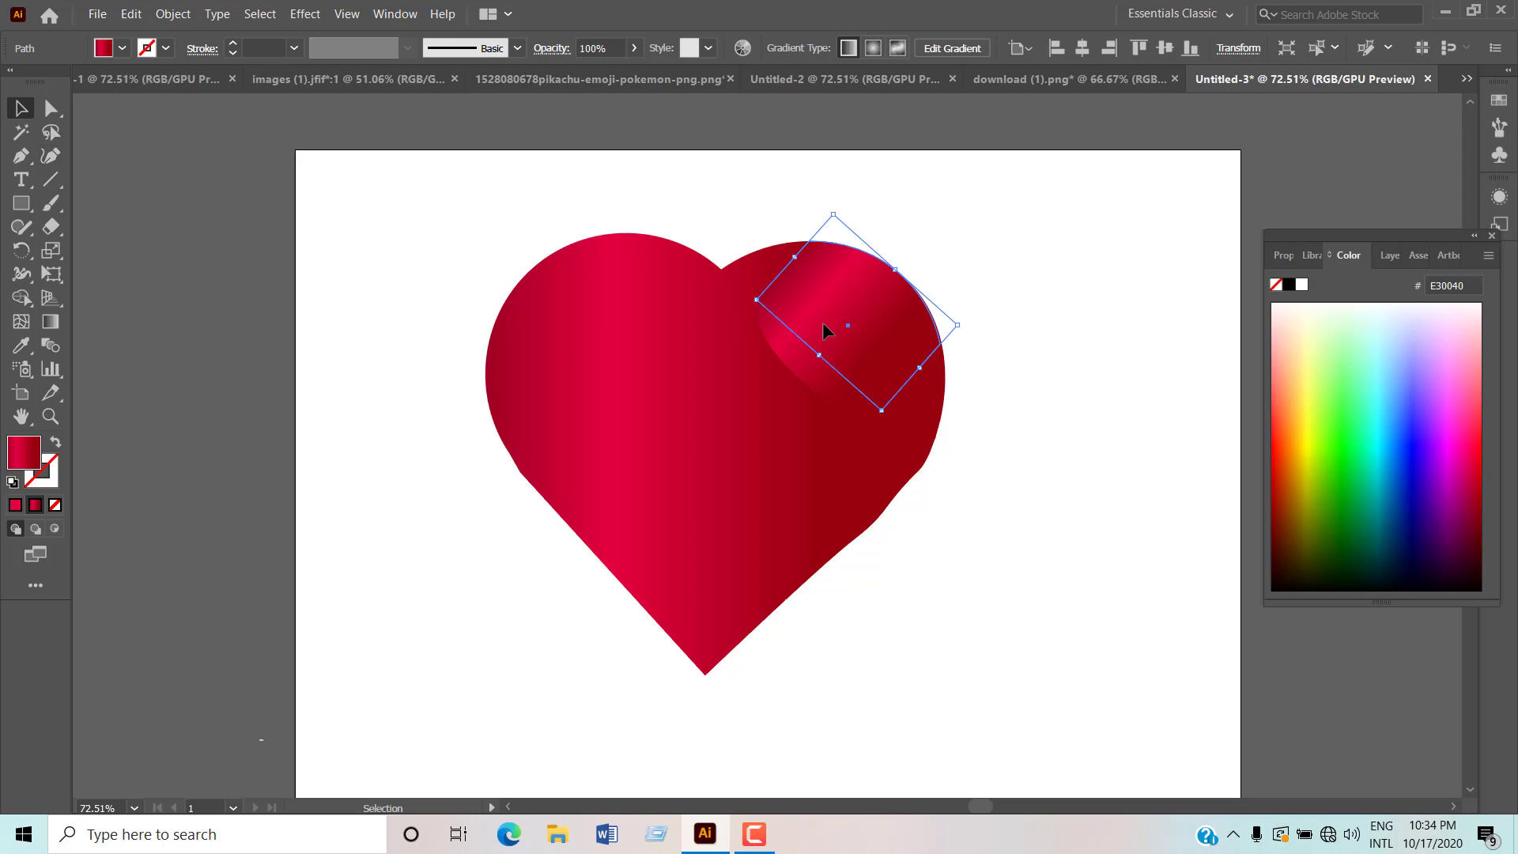
Step: Fill both the curved rectangle and the ellipse with solid F1F8FF, then deselect them
click(1395, 308)
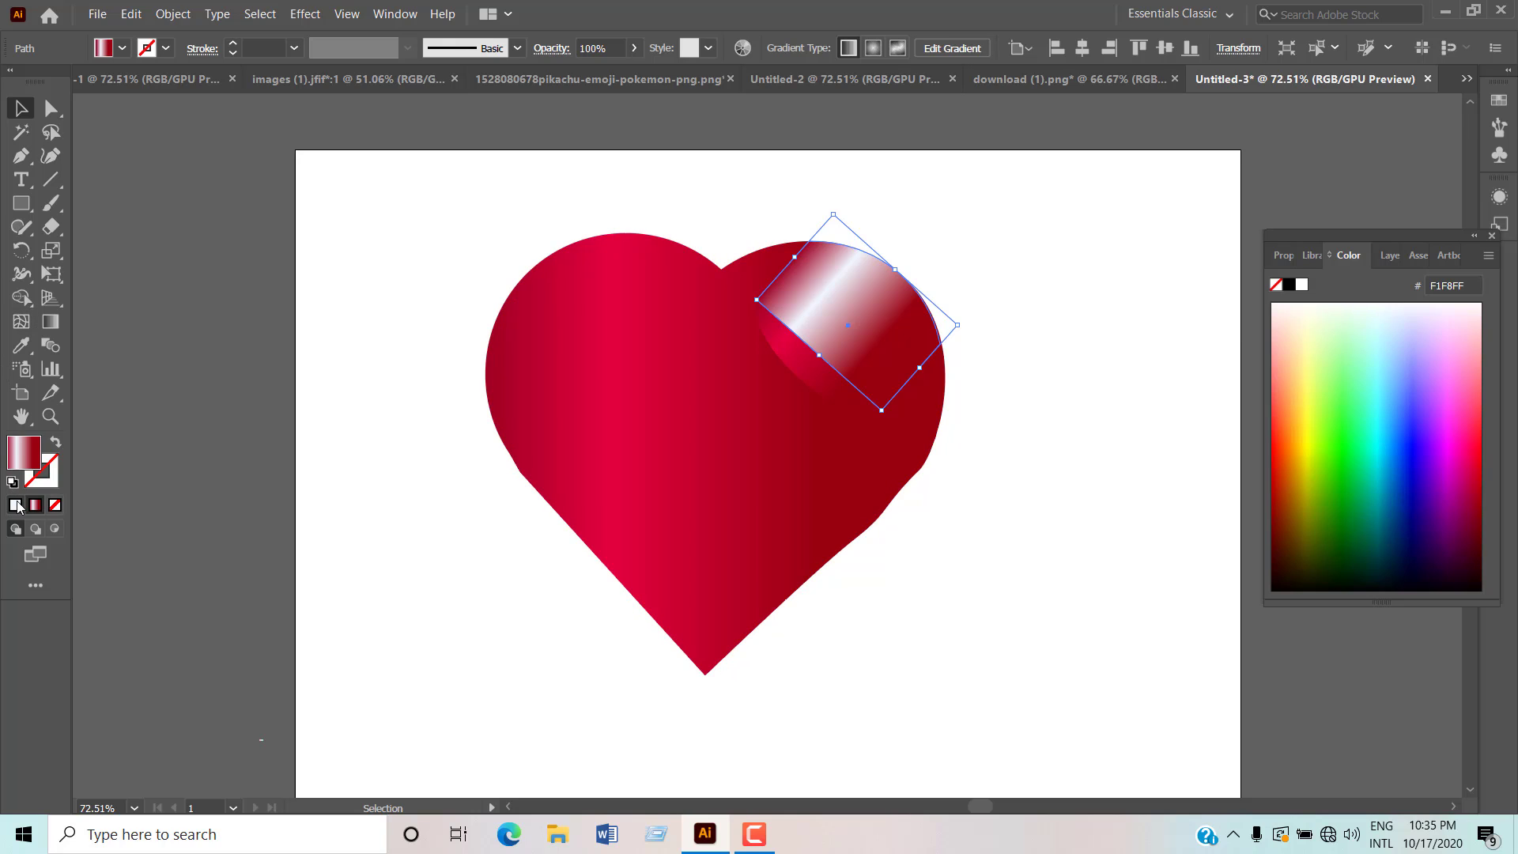
click(15, 504)
click(810, 391)
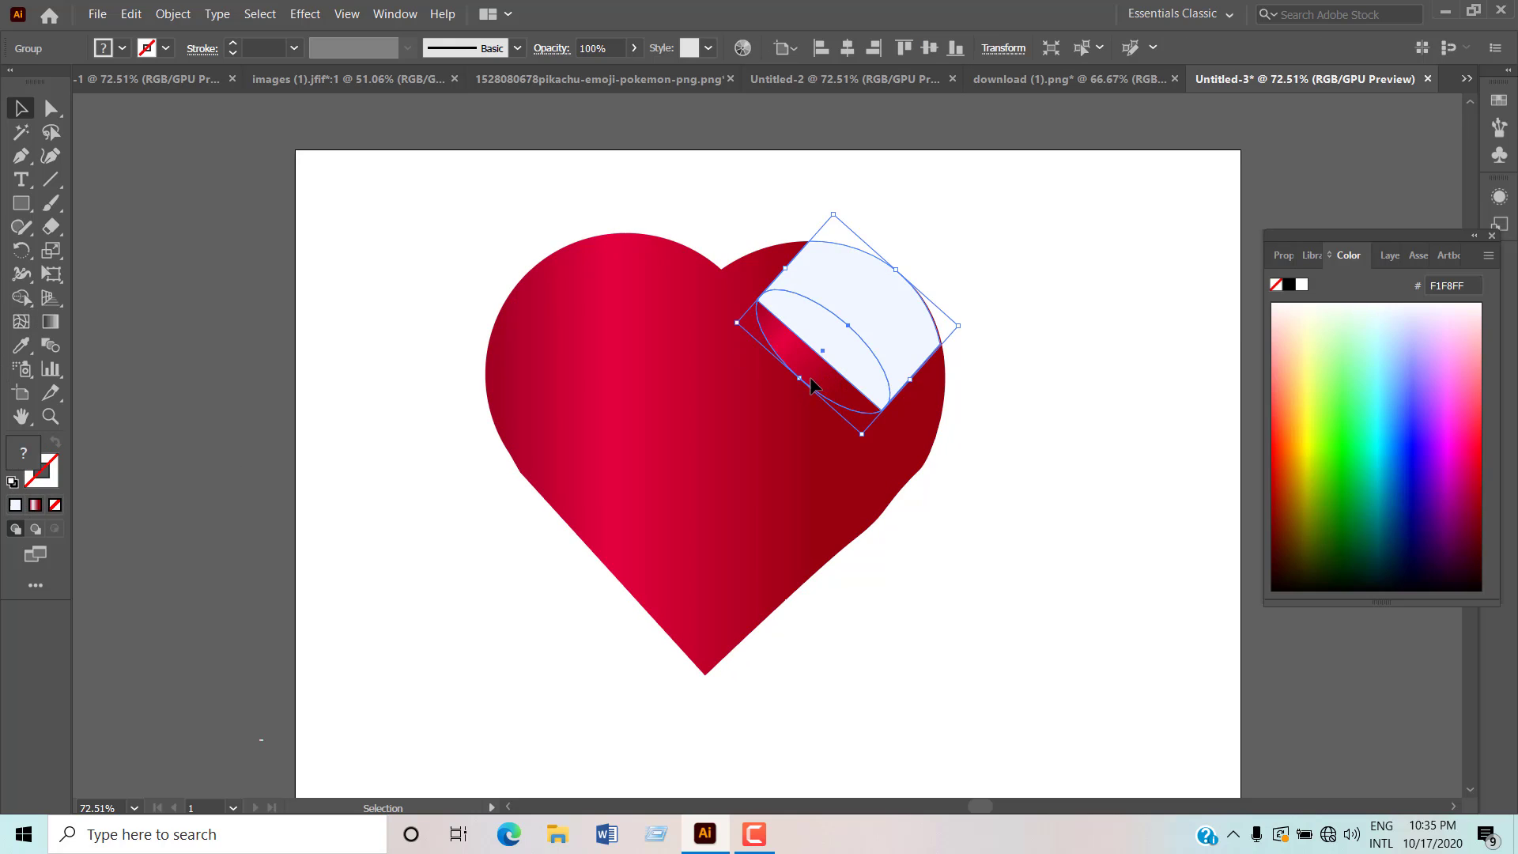
click(15, 506)
click(297, 570)
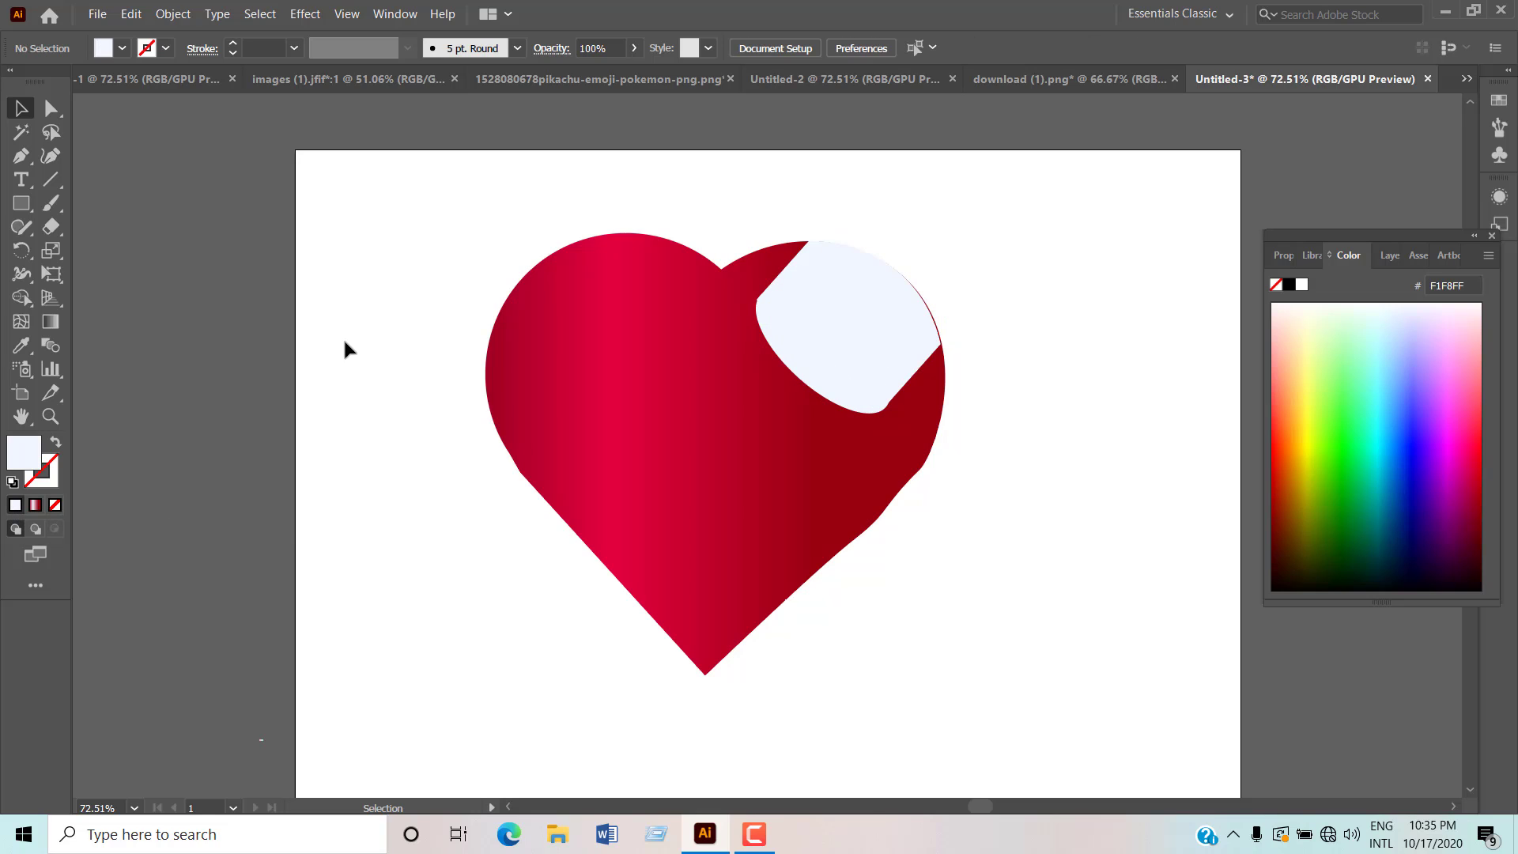
Step: Resize the light group on the right lobe, stretching both ends so that it spans the lobe's full width
click(831, 362)
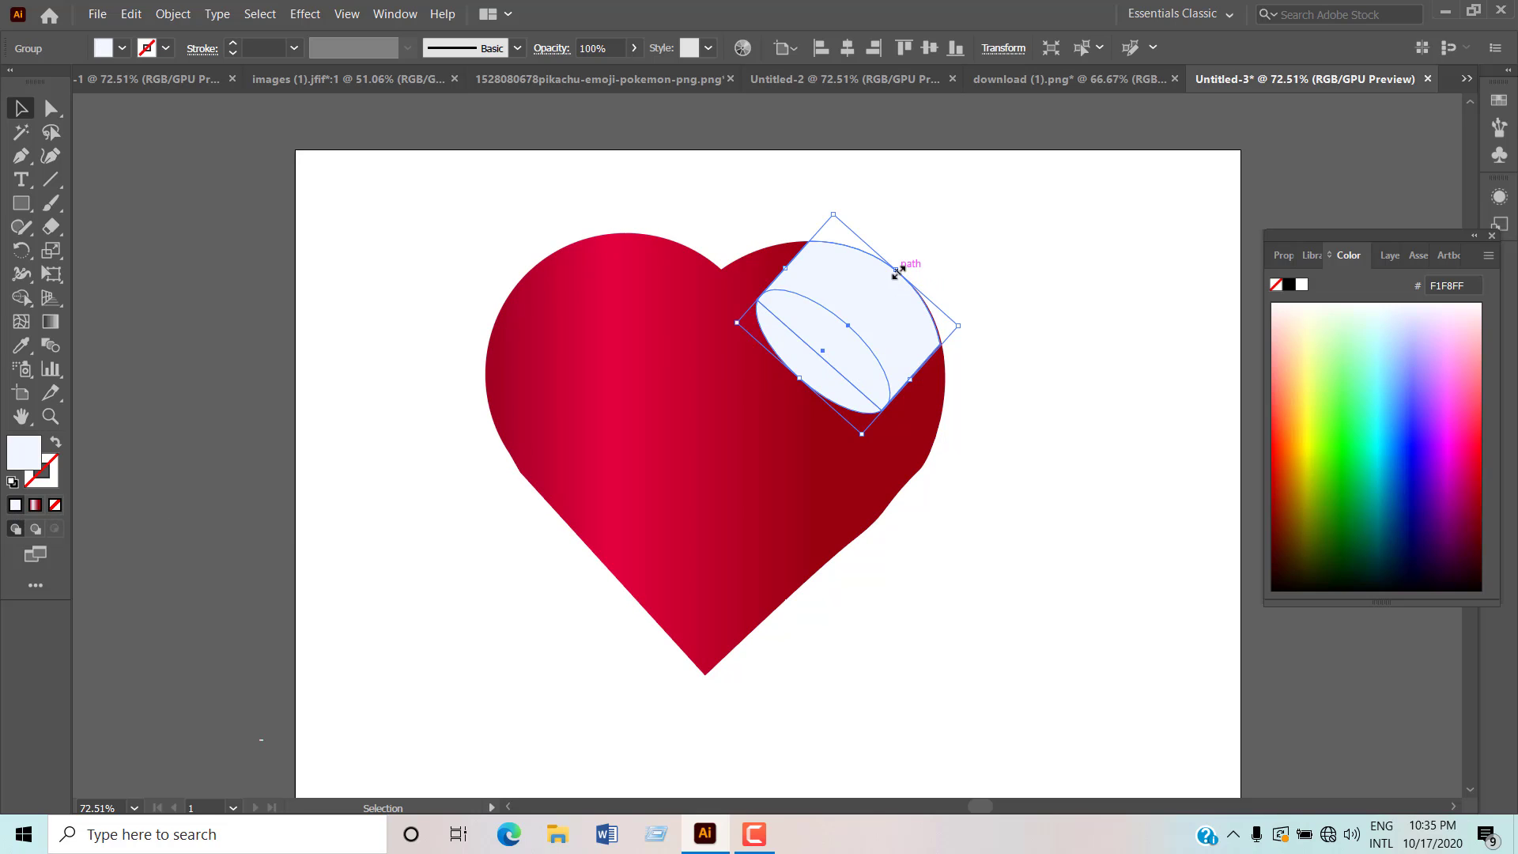
drag(897, 267, 864, 316)
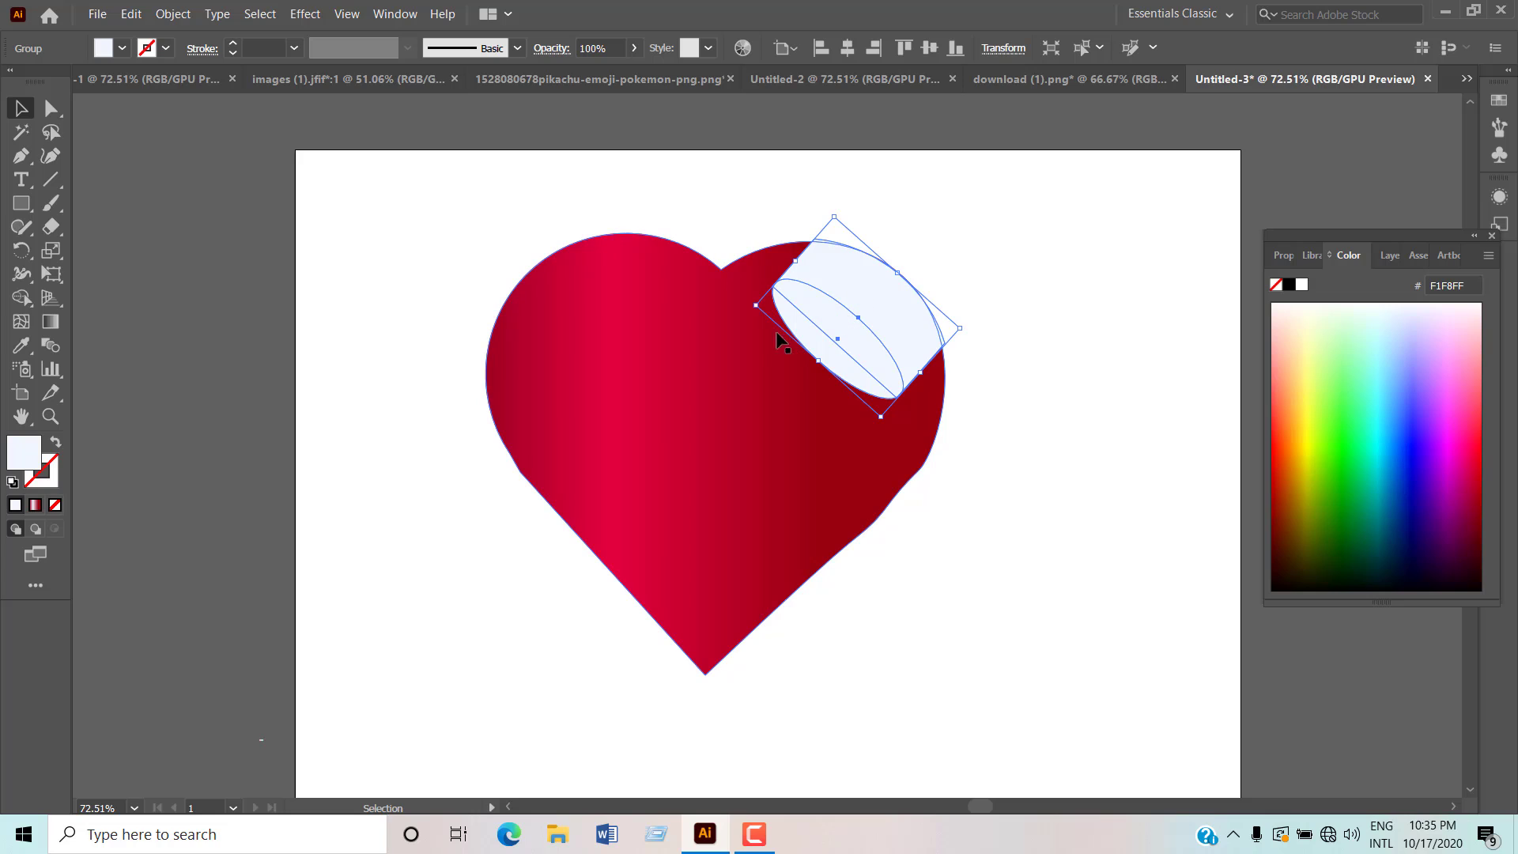
drag(757, 307, 722, 283)
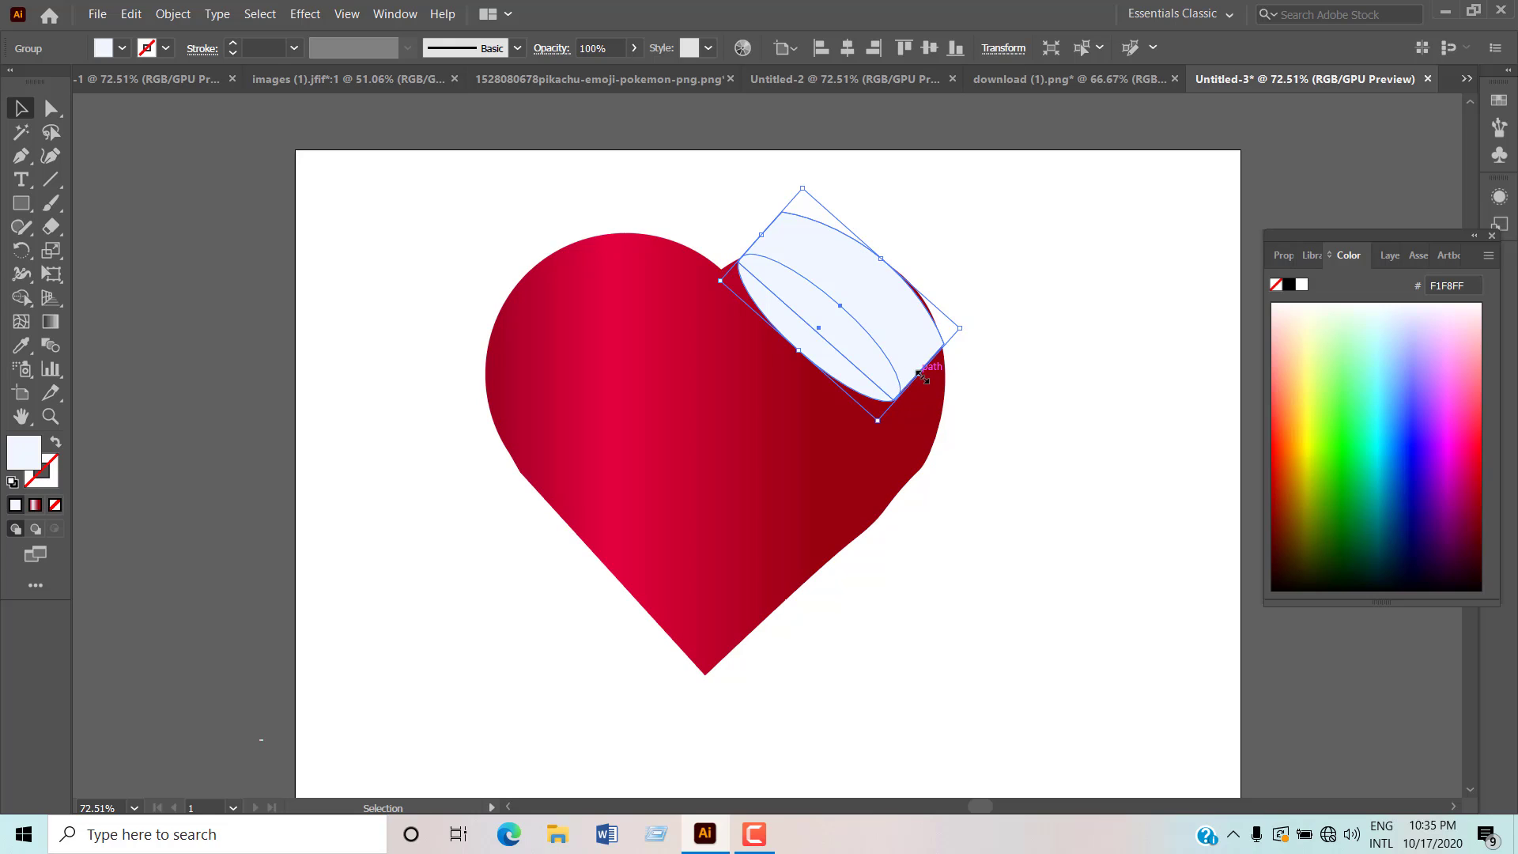
drag(917, 374, 976, 406)
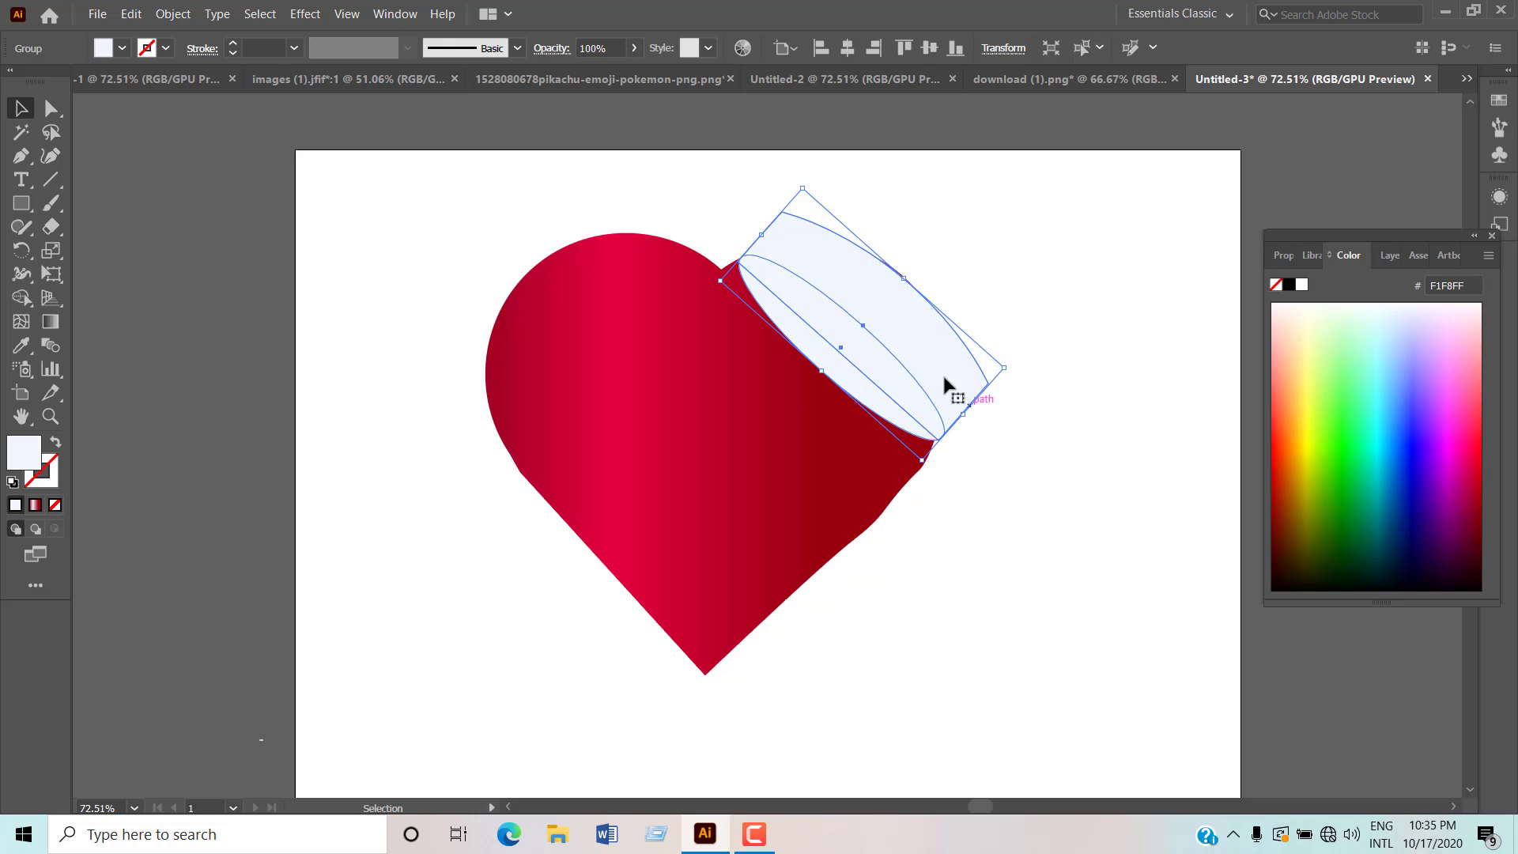
Step: Shift the group down and inward across the right lobe, recolor it magenta FC2BFF and deselect it
drag(880, 350, 862, 365)
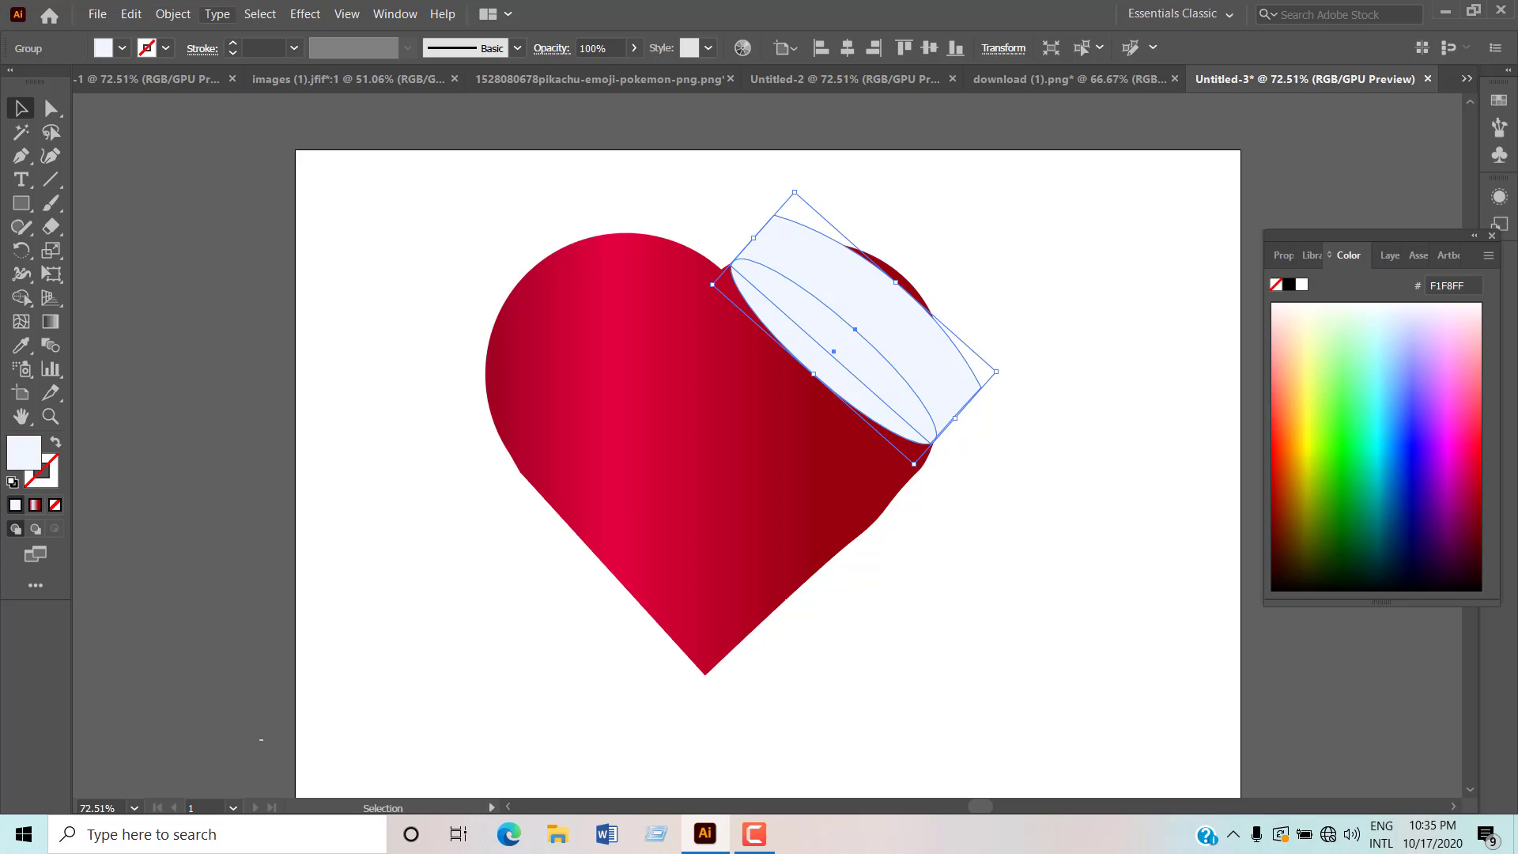
drag(892, 290, 823, 322)
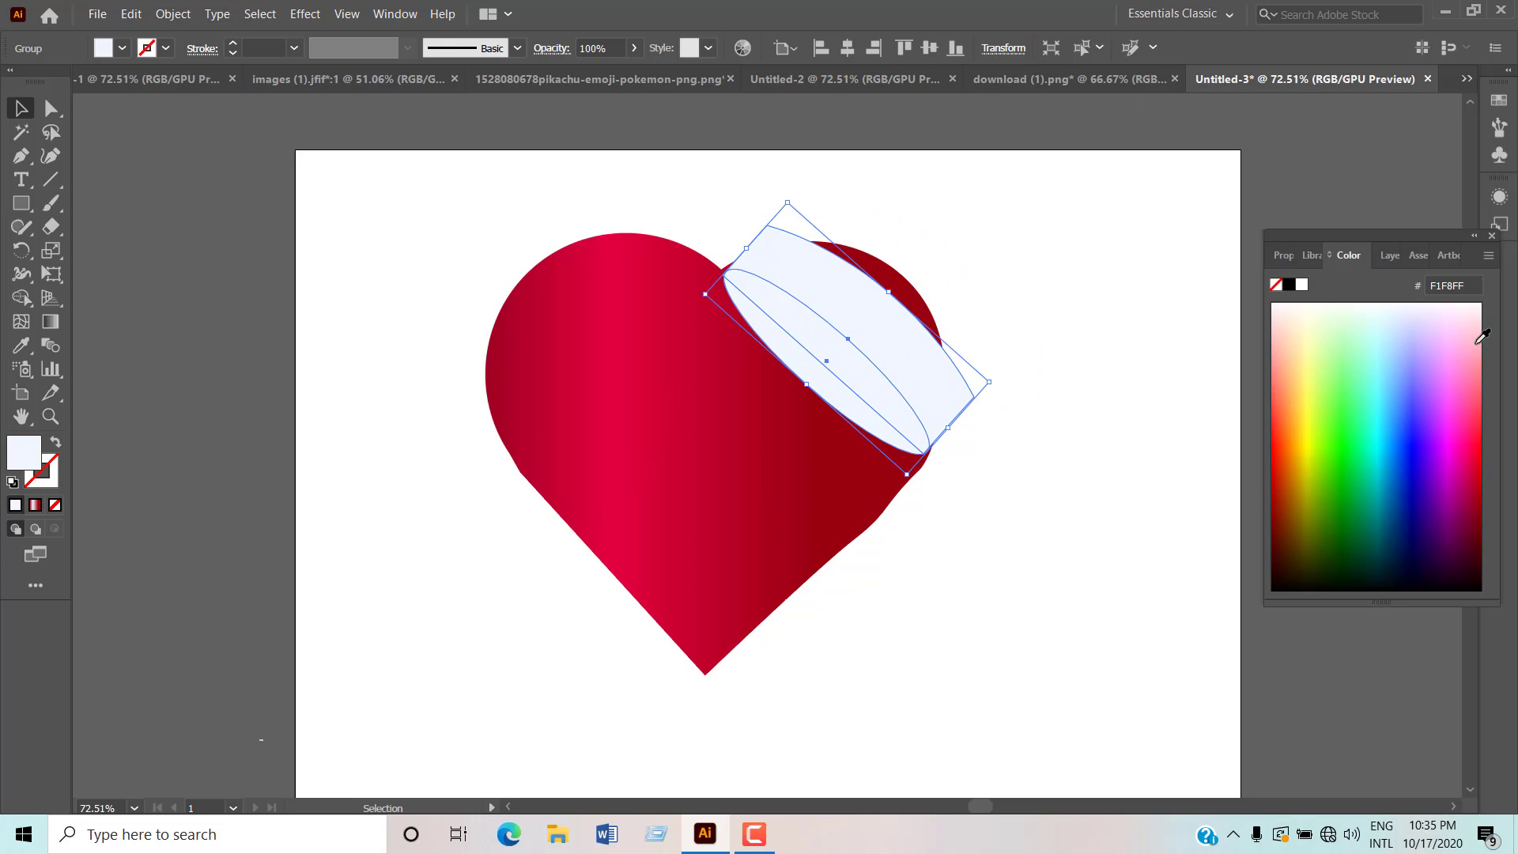
click(1447, 416)
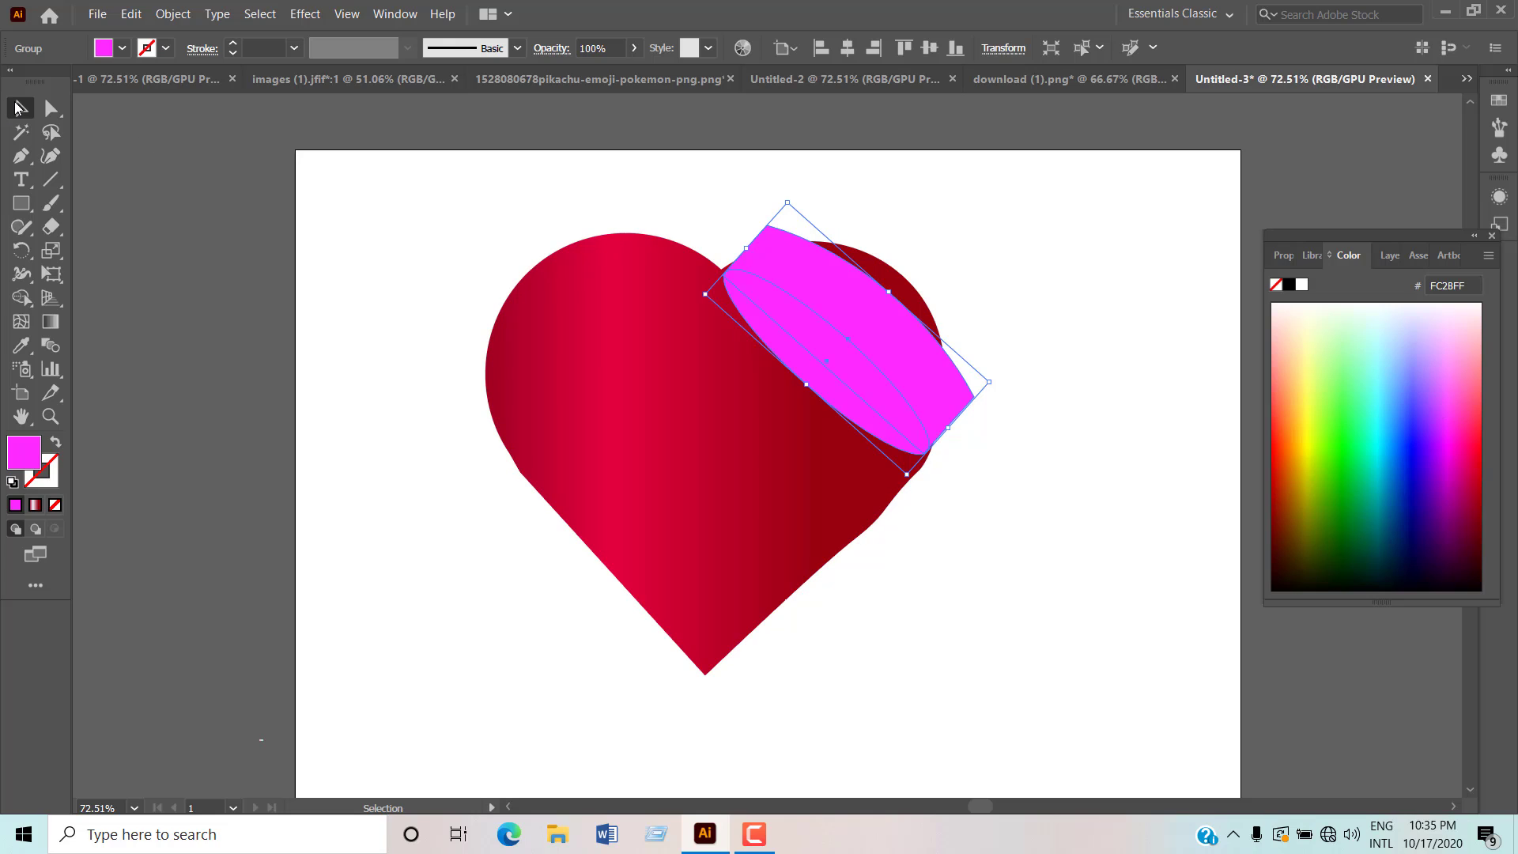
click(1063, 264)
Step: Bulge the magenta shape's outer edge with the Curvature tool and pull in its upper corner to follow the right lobe's outline
click(879, 346)
click(45, 163)
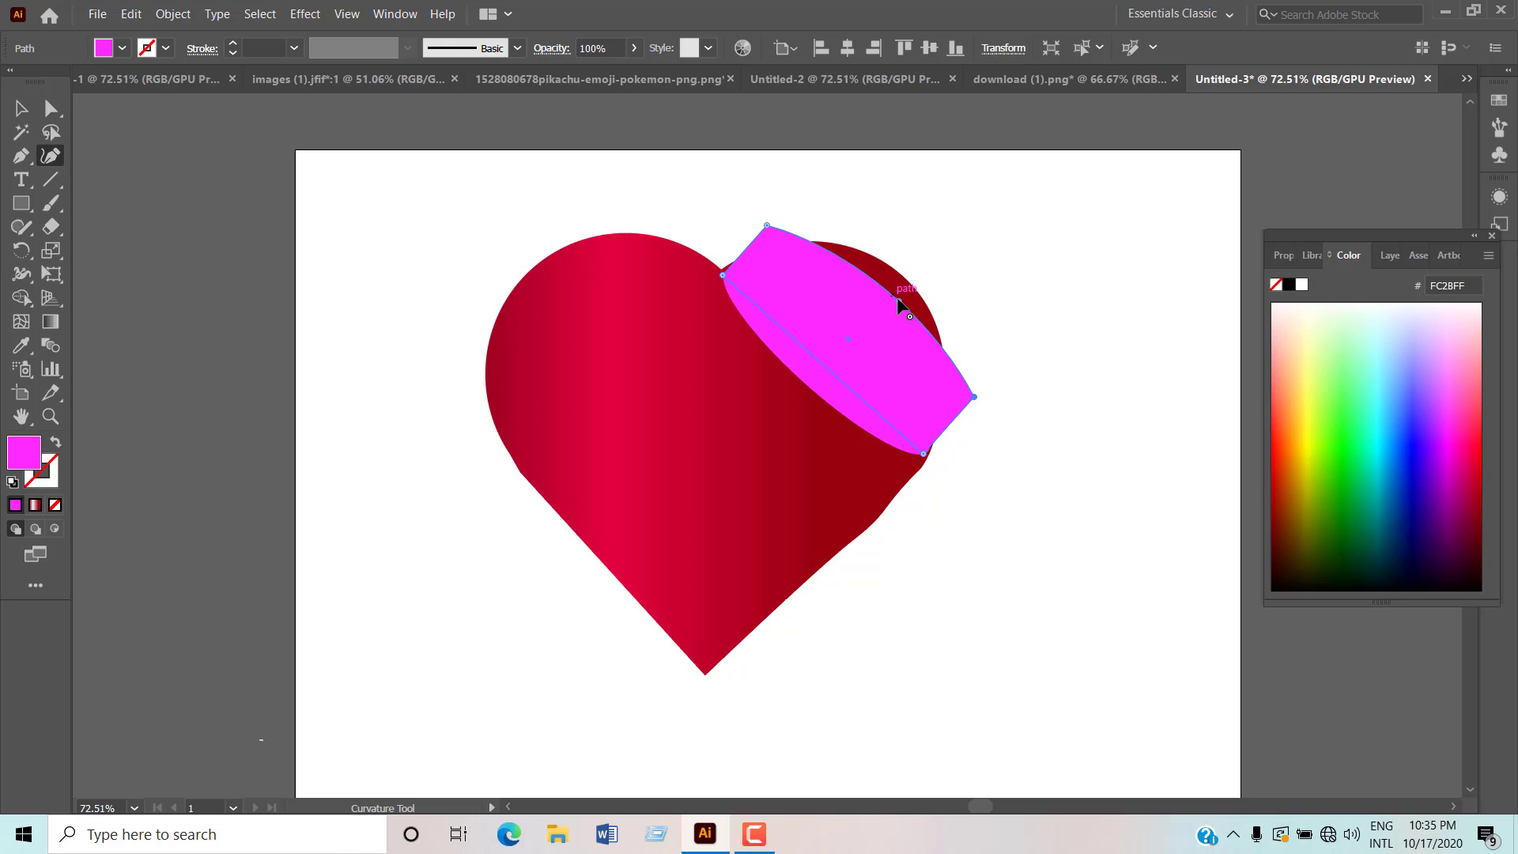
drag(897, 298, 887, 266)
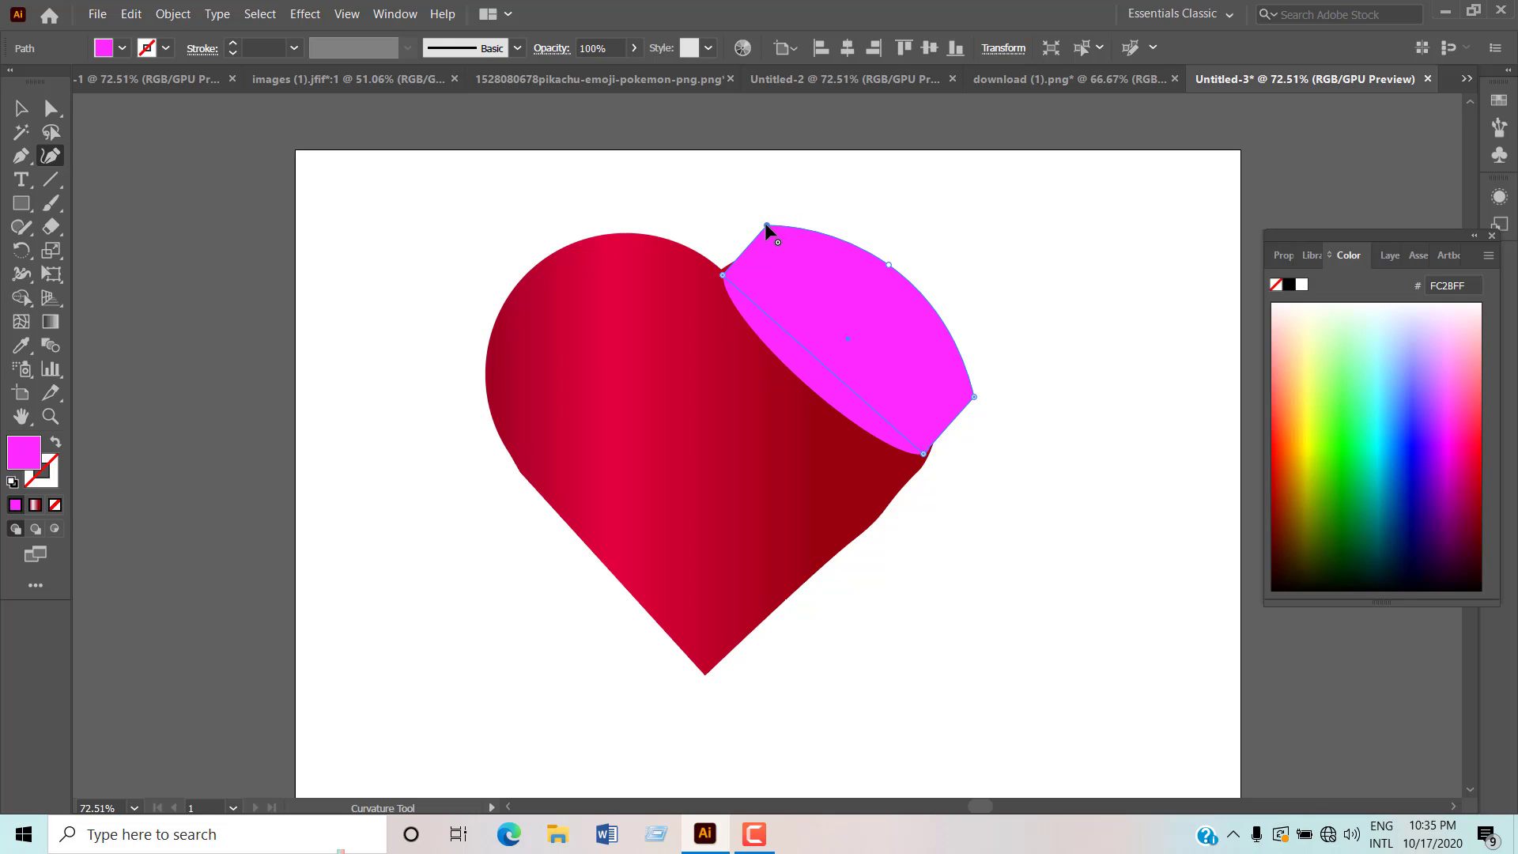
drag(766, 227, 765, 248)
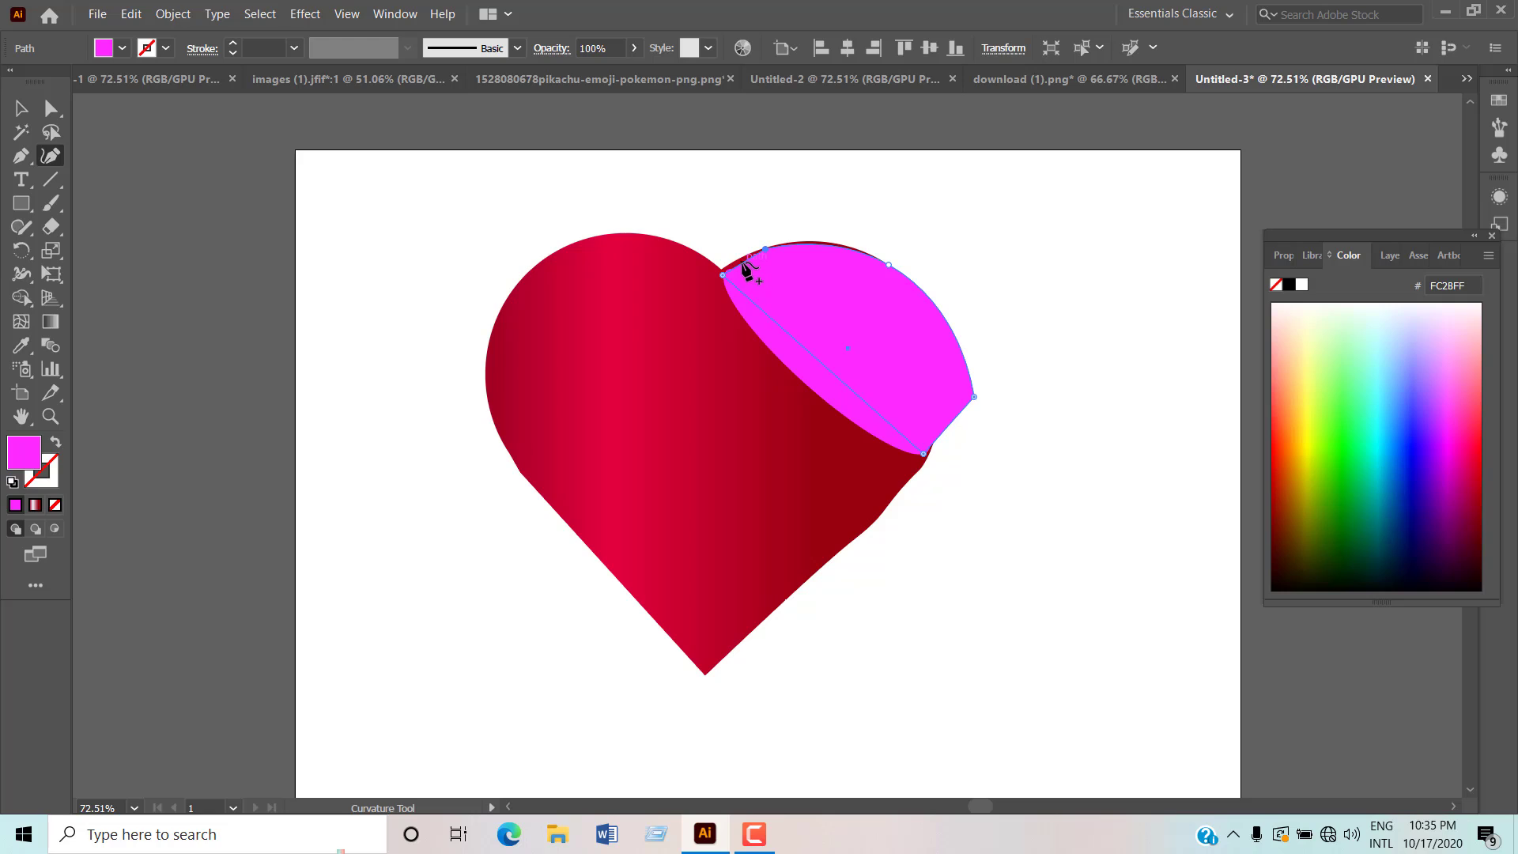
Step: Add and adjust anchor points at the magenta shape's cleft end and lower end so that both follow the heart's edge
click(737, 258)
click(720, 269)
drag(924, 455, 927, 457)
drag(975, 396, 953, 396)
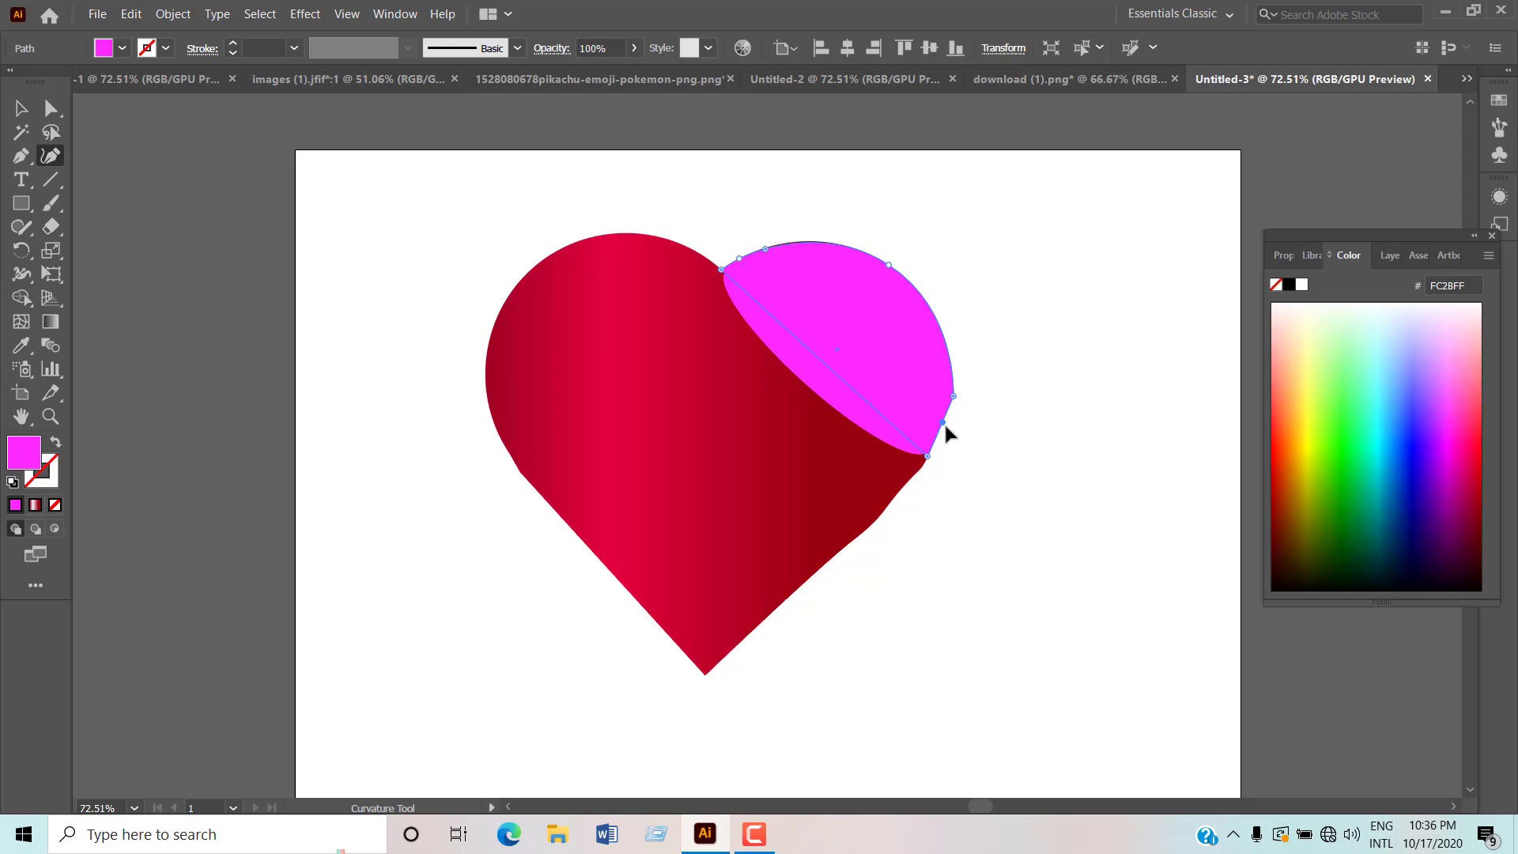
click(947, 428)
click(891, 503)
click(860, 512)
key(ctrl+z)
click(19, 111)
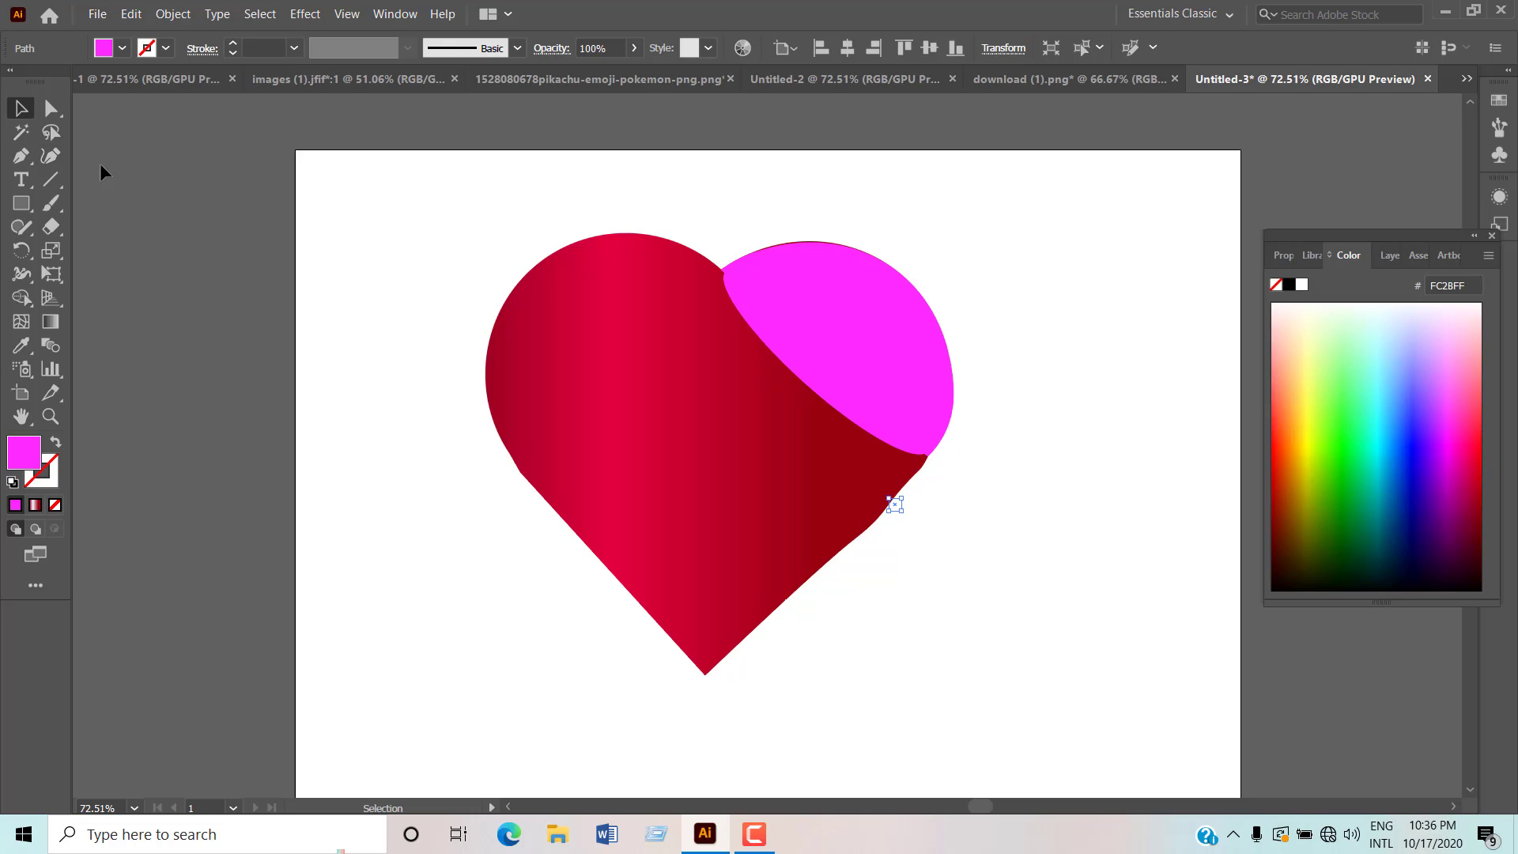
Step: Try to reshape the heart's lower-right outline by shifting two of its anchor points, and undo the changes
click(781, 457)
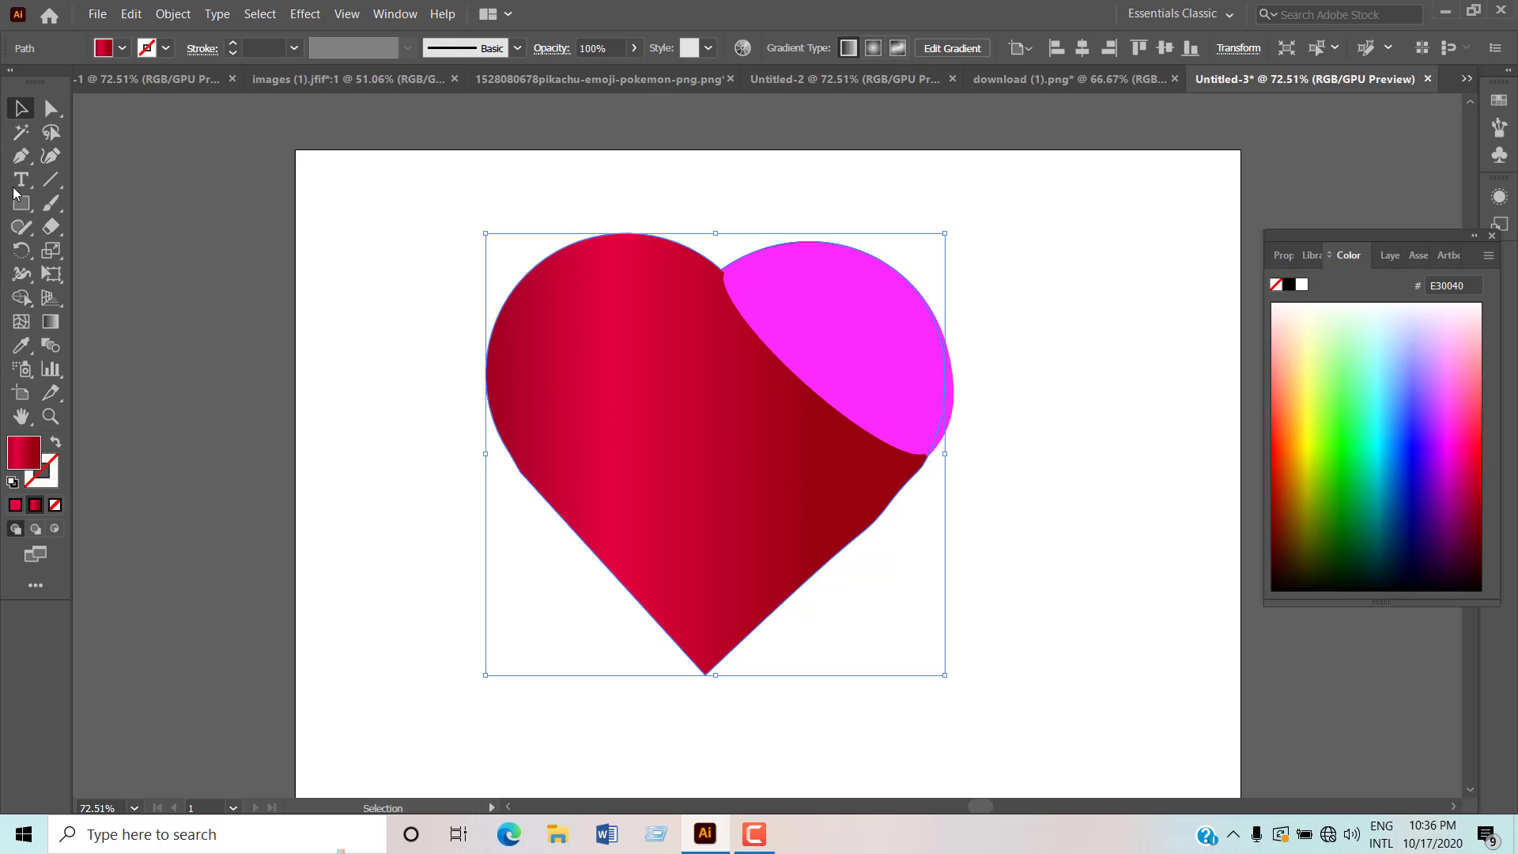
click(50, 156)
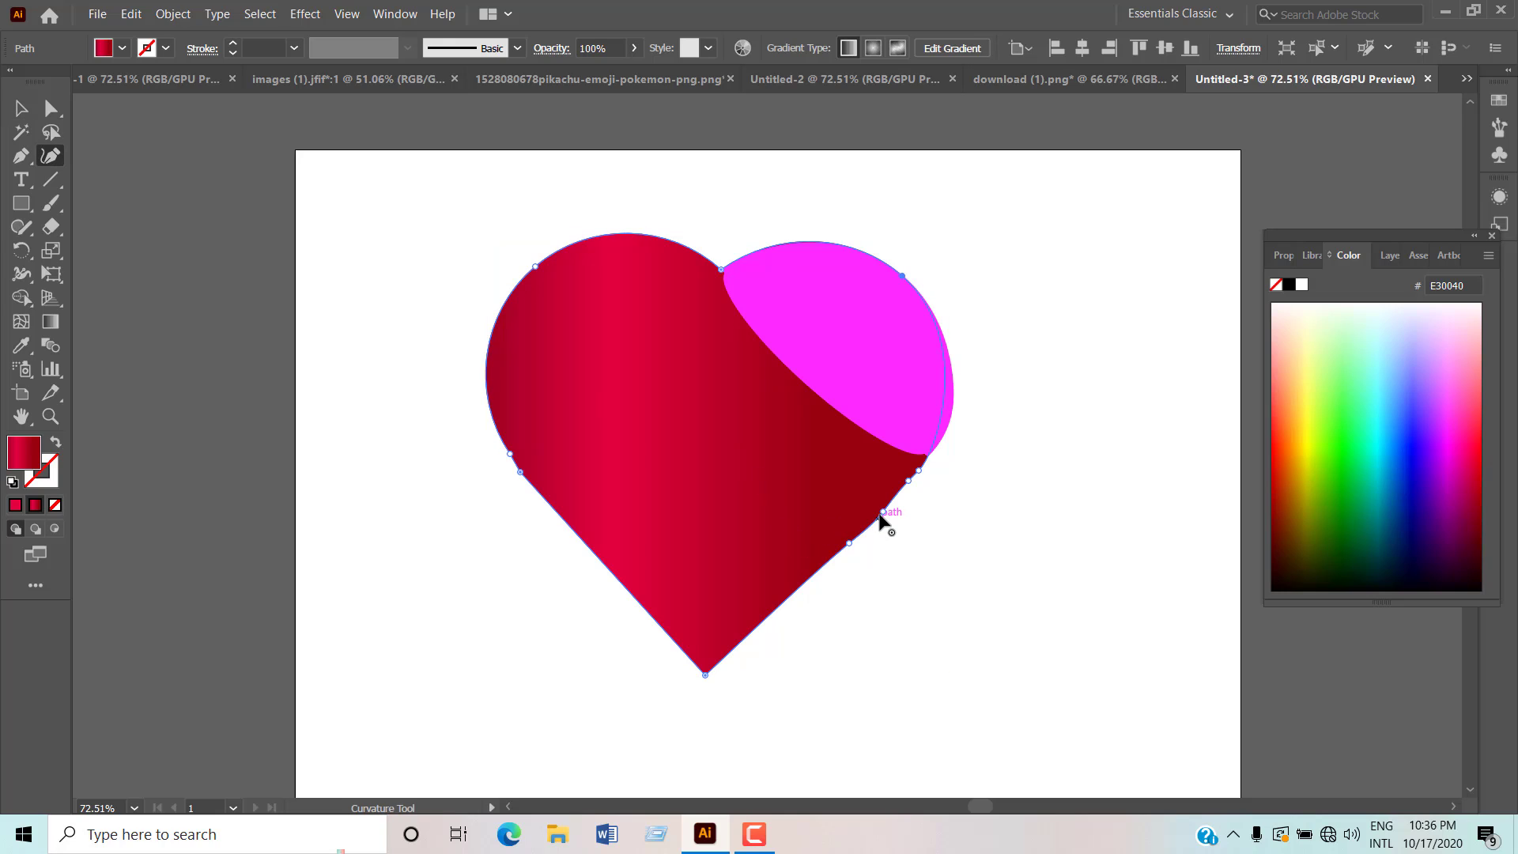
drag(883, 514, 884, 513)
drag(909, 481, 913, 484)
key(ctrl)
key(ctrl+z)
key(ctrl+z)
key(ctrl)
Step: Extend the magenta shape's lower corner down along the heart's right side and straighten its inner edge by adding a point to the ellipse
click(928, 456)
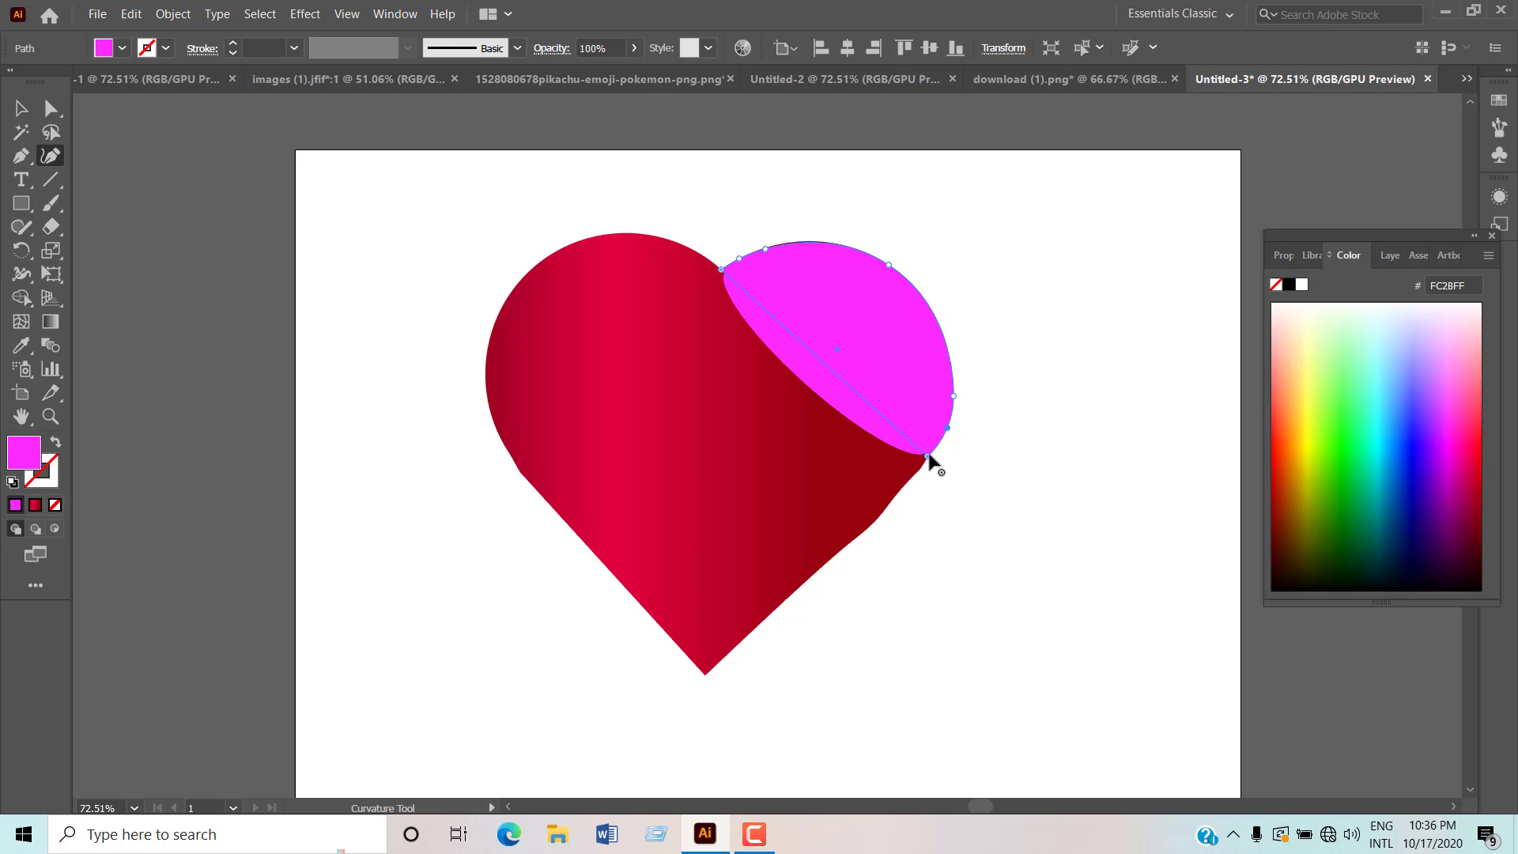
drag(927, 457, 868, 527)
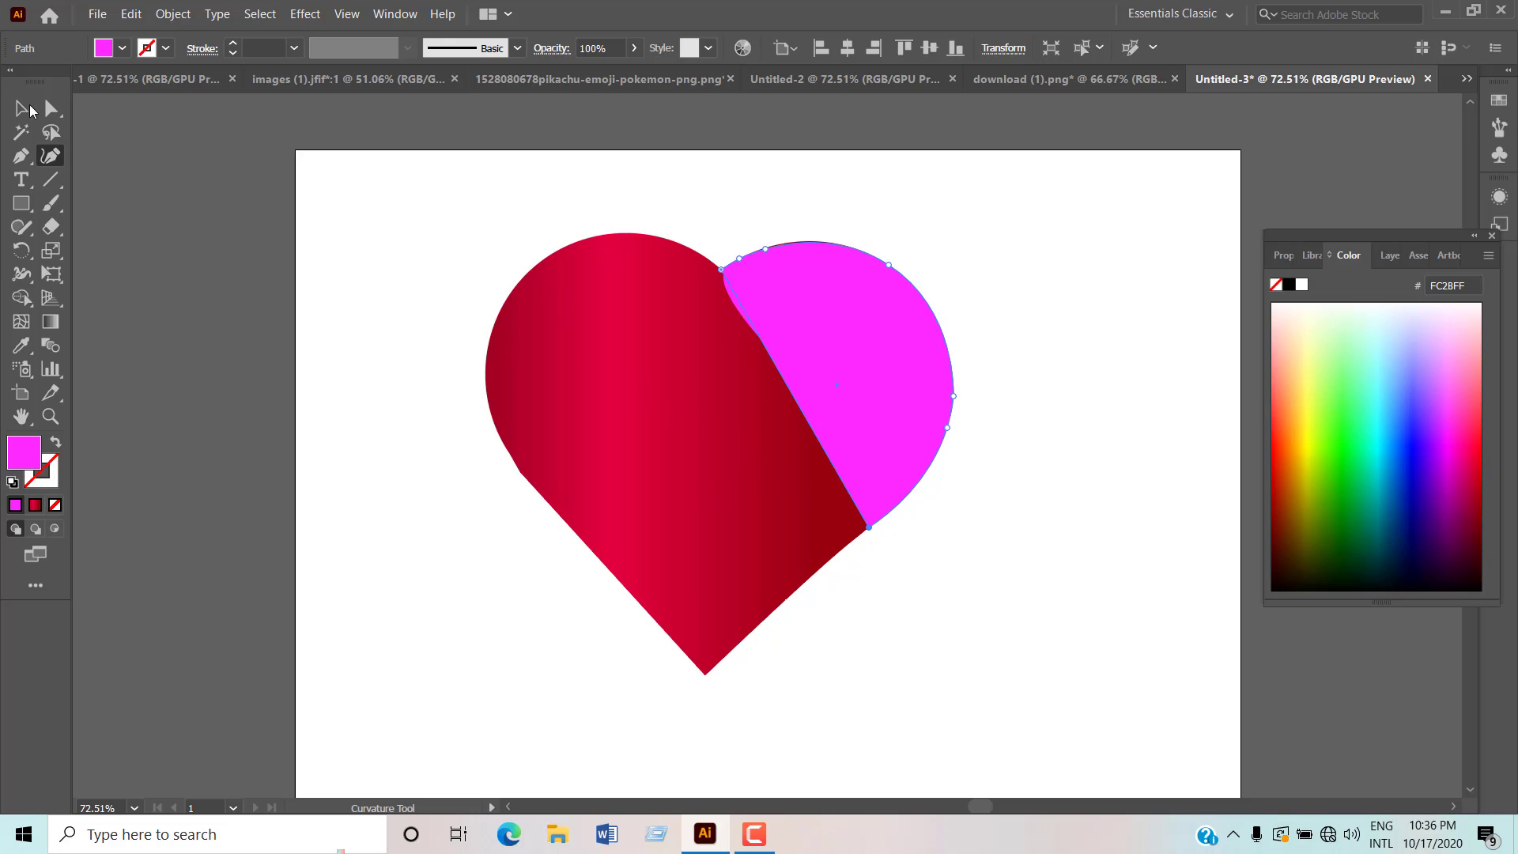
click(22, 108)
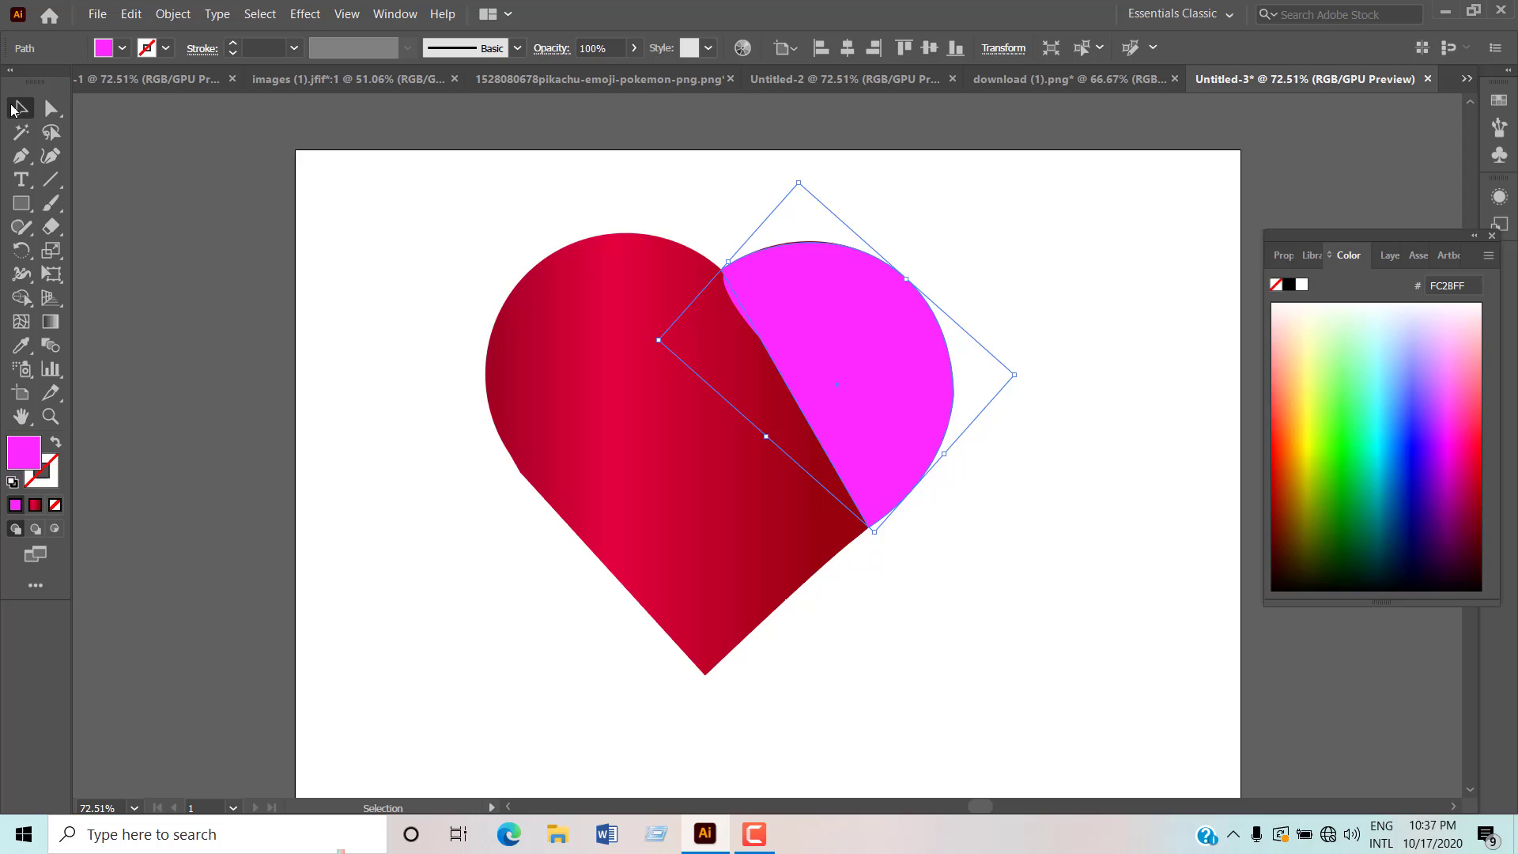
click(50, 155)
click(739, 311)
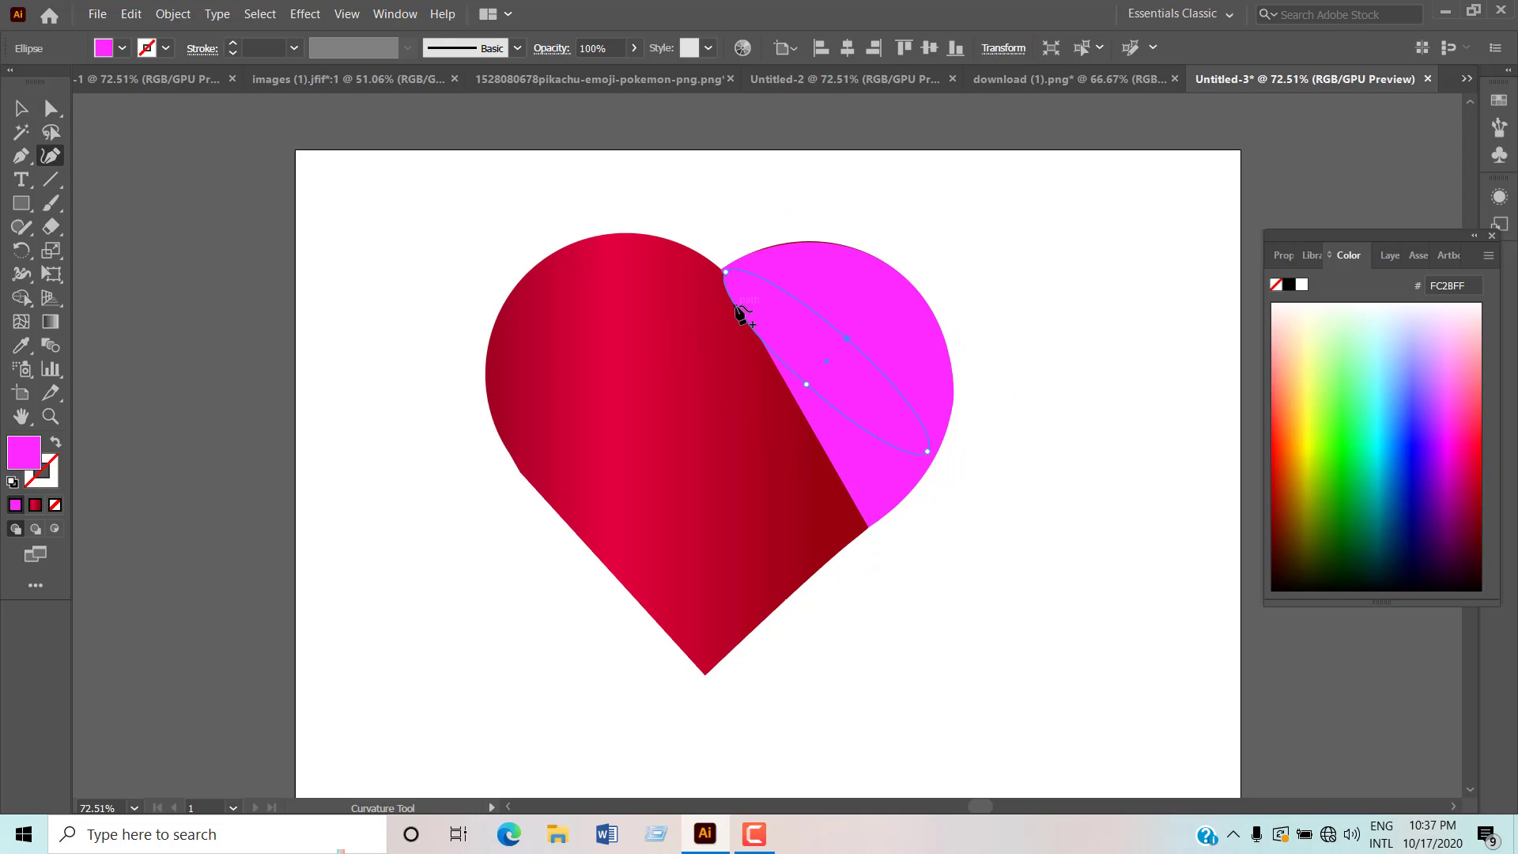
click(743, 311)
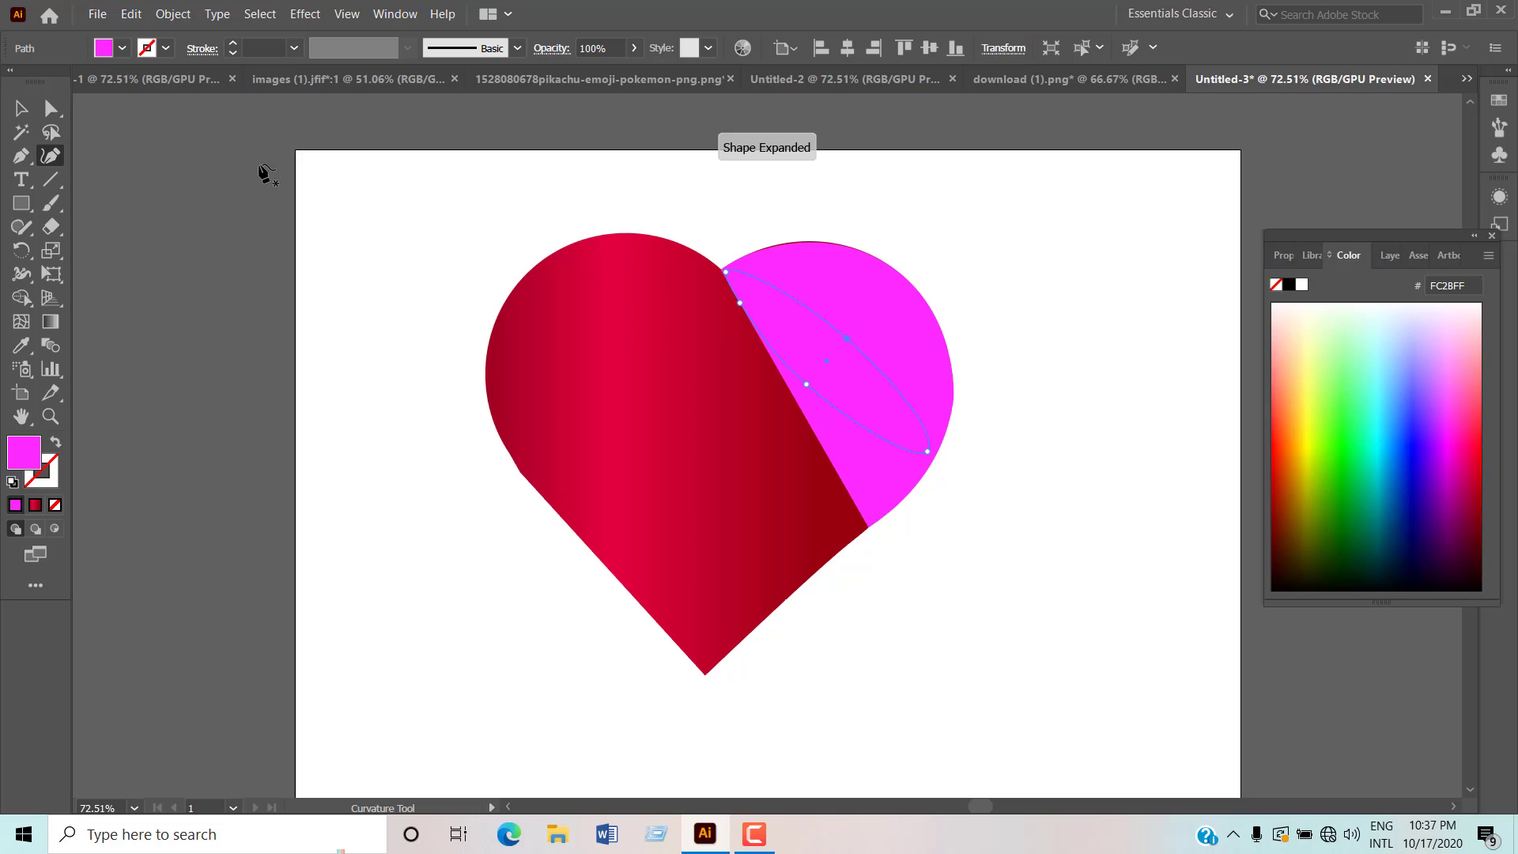
click(21, 108)
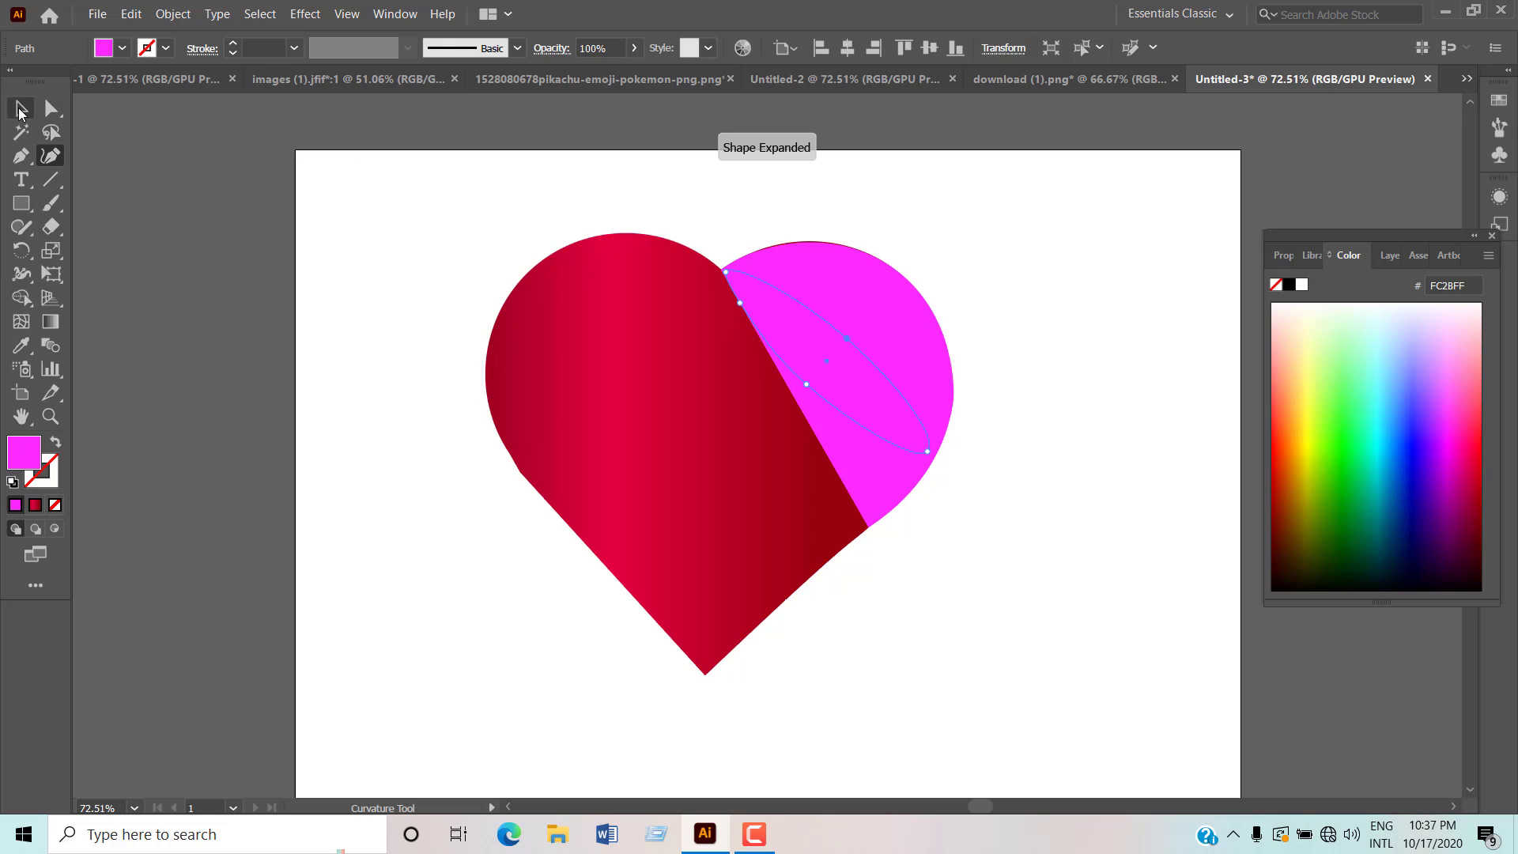
Step: Recolor the magenta group on the right lobe to the lighter pink FF6BE8 and leave it deselected
click(854, 284)
click(989, 238)
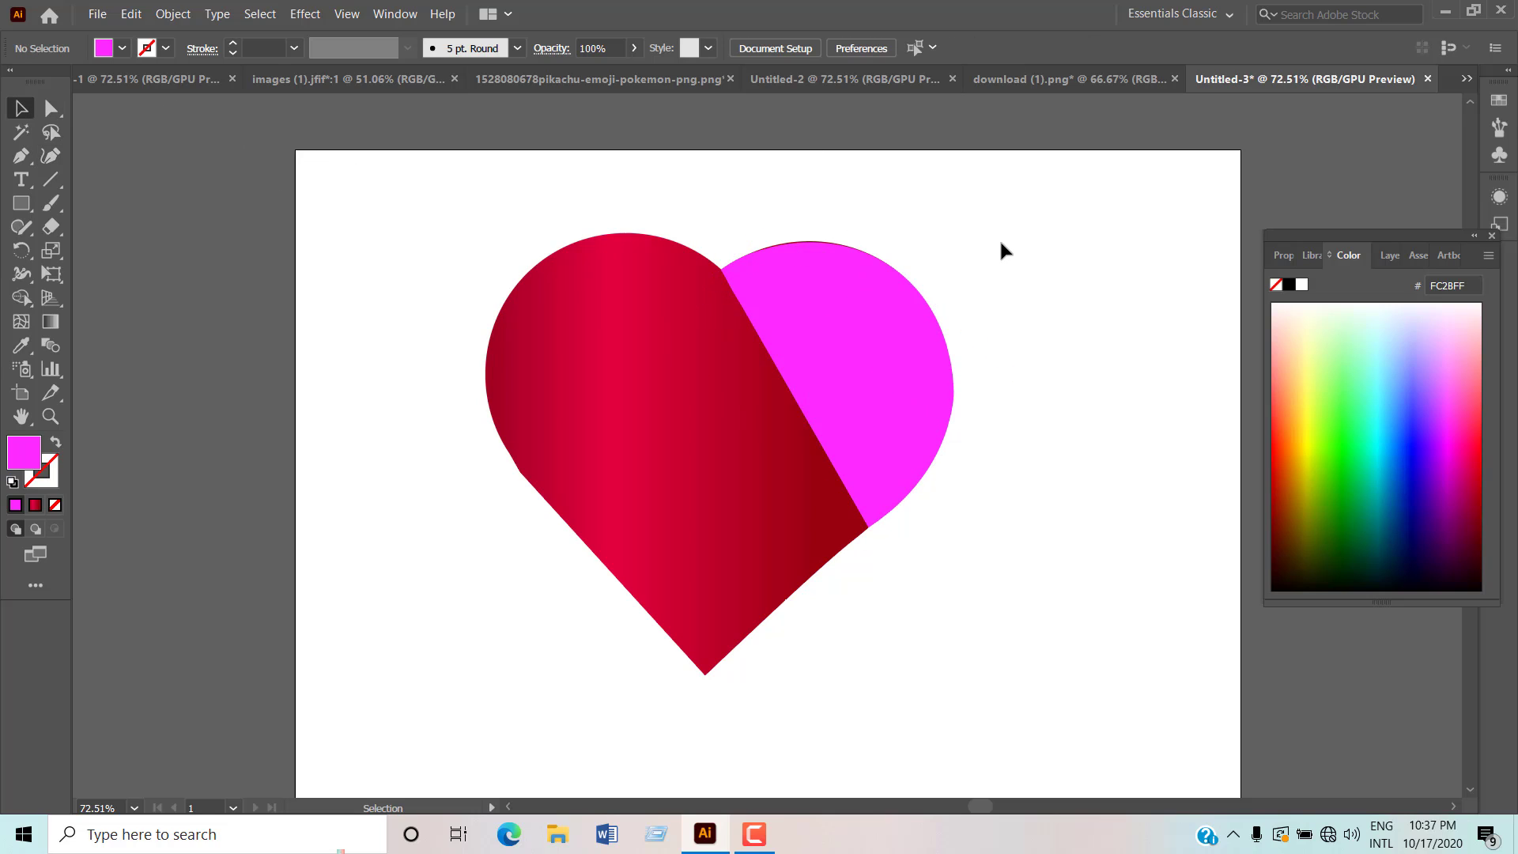
key(ctrl+z)
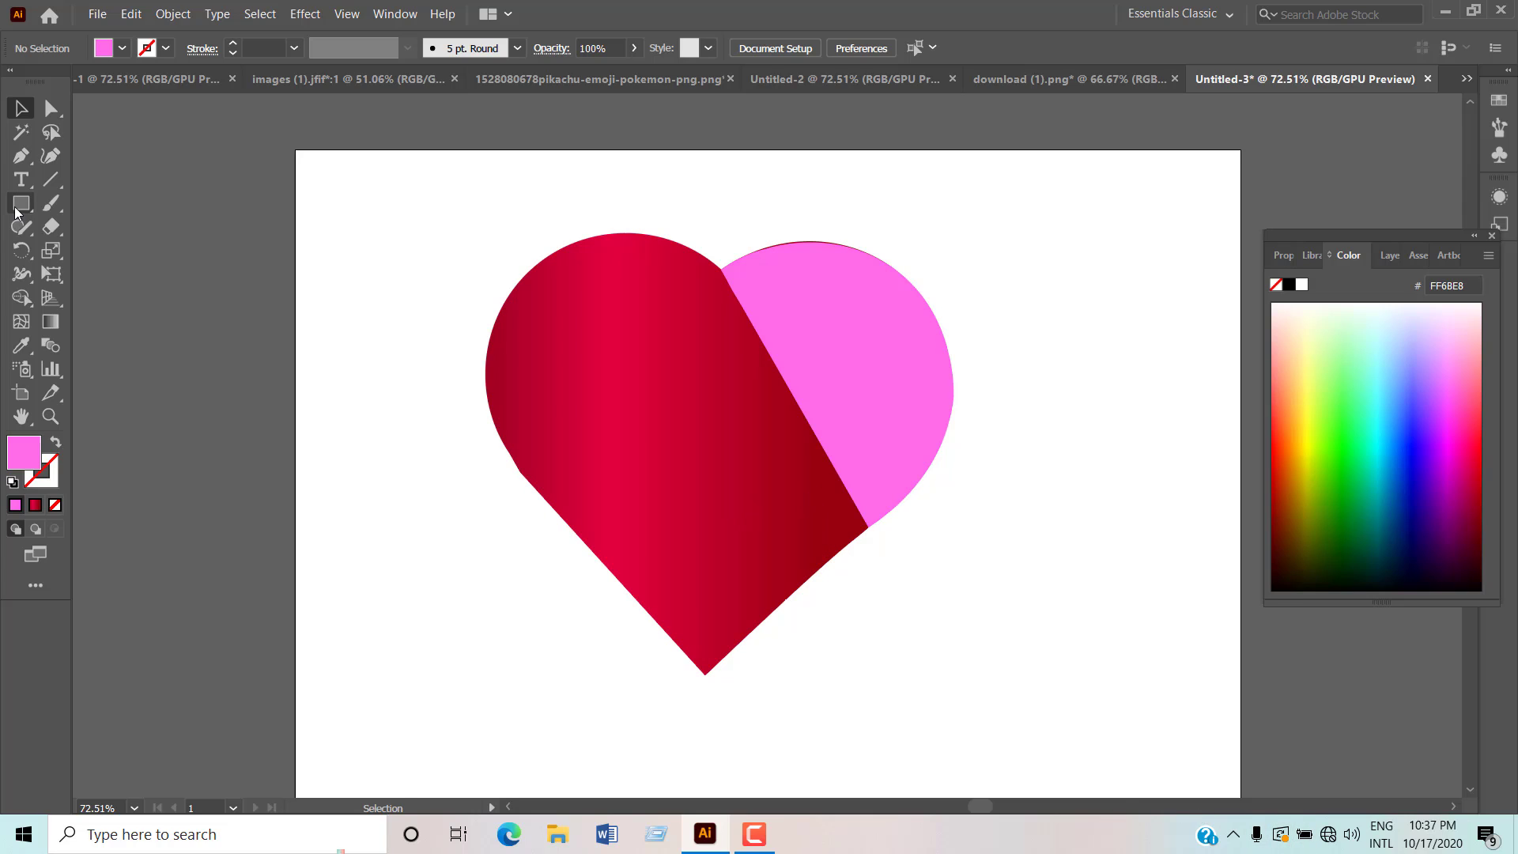
Step: Draw a narrow rectangle filled with the red gradient, running from the heart's cleft down beside the pink section
click(21, 203)
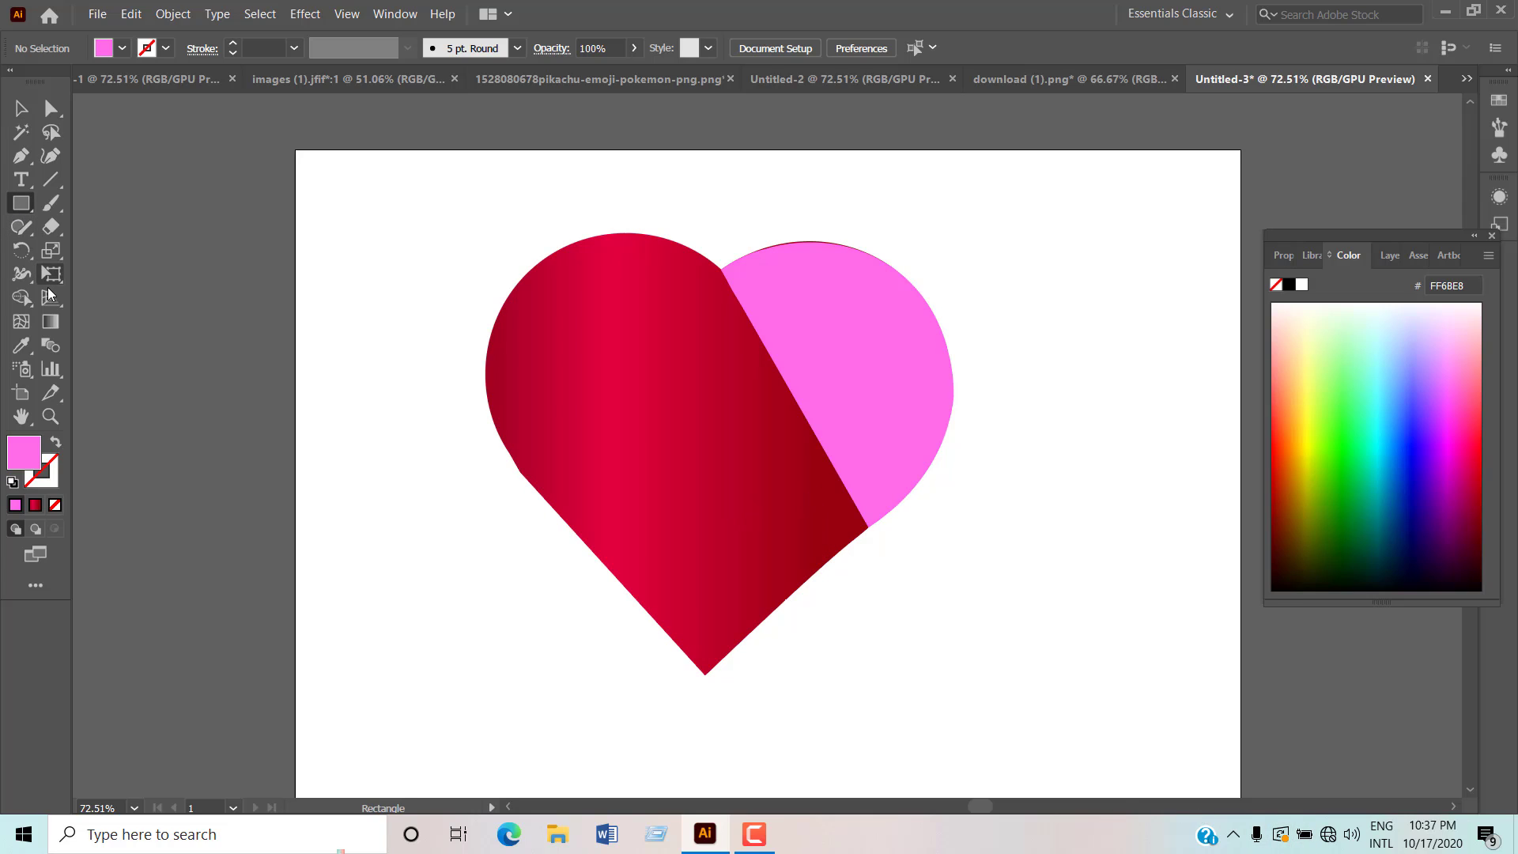
click(35, 507)
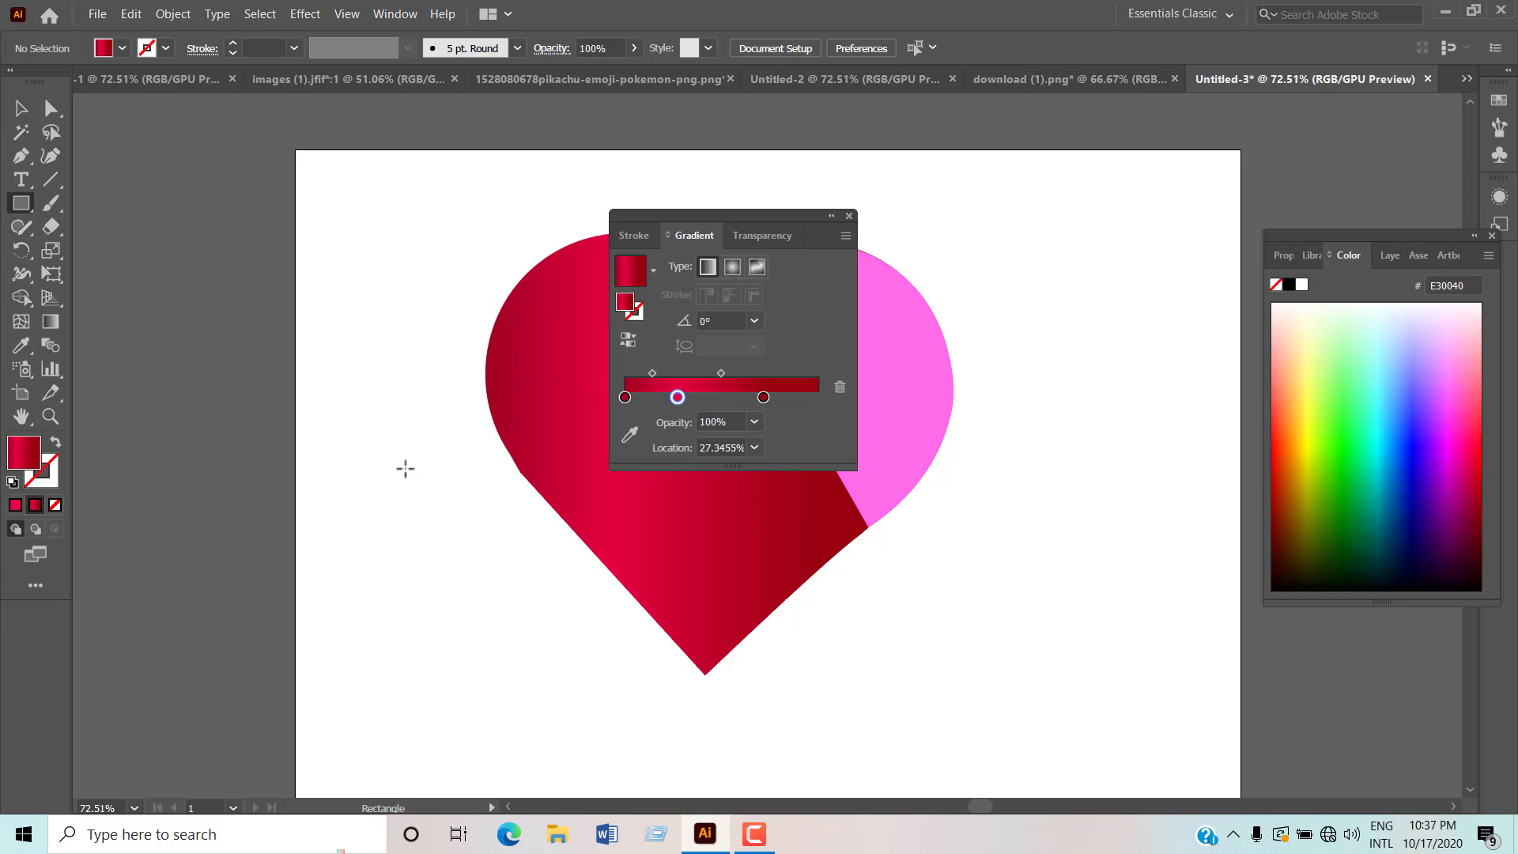
click(849, 216)
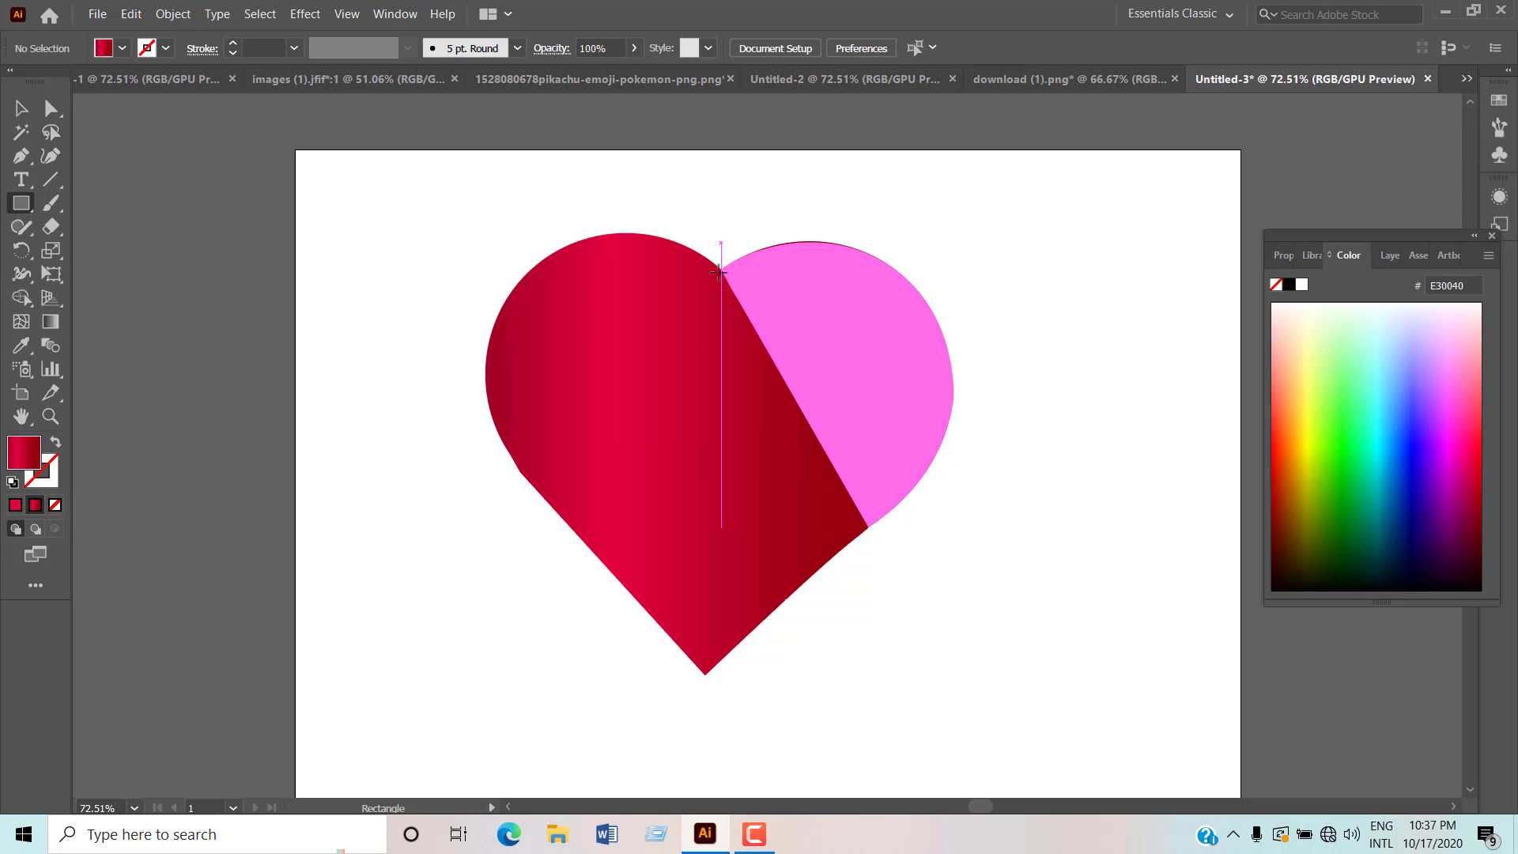
drag(720, 273, 762, 422)
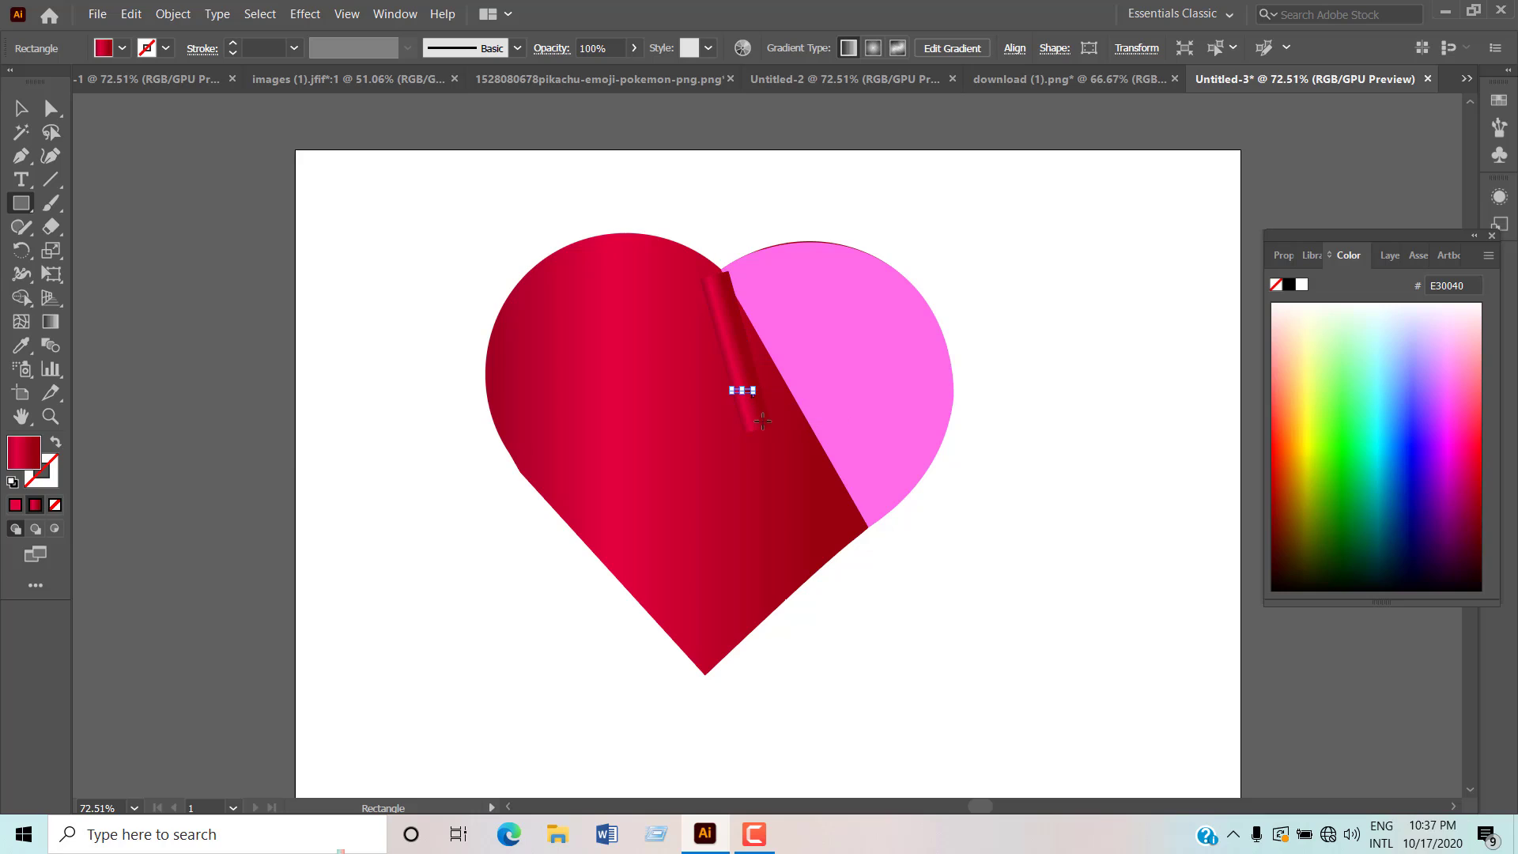
Step: Rotate the gradient strip against the pink section's straight edge, stretch it down to the heart's lower-right edge and deselect it
click(21, 107)
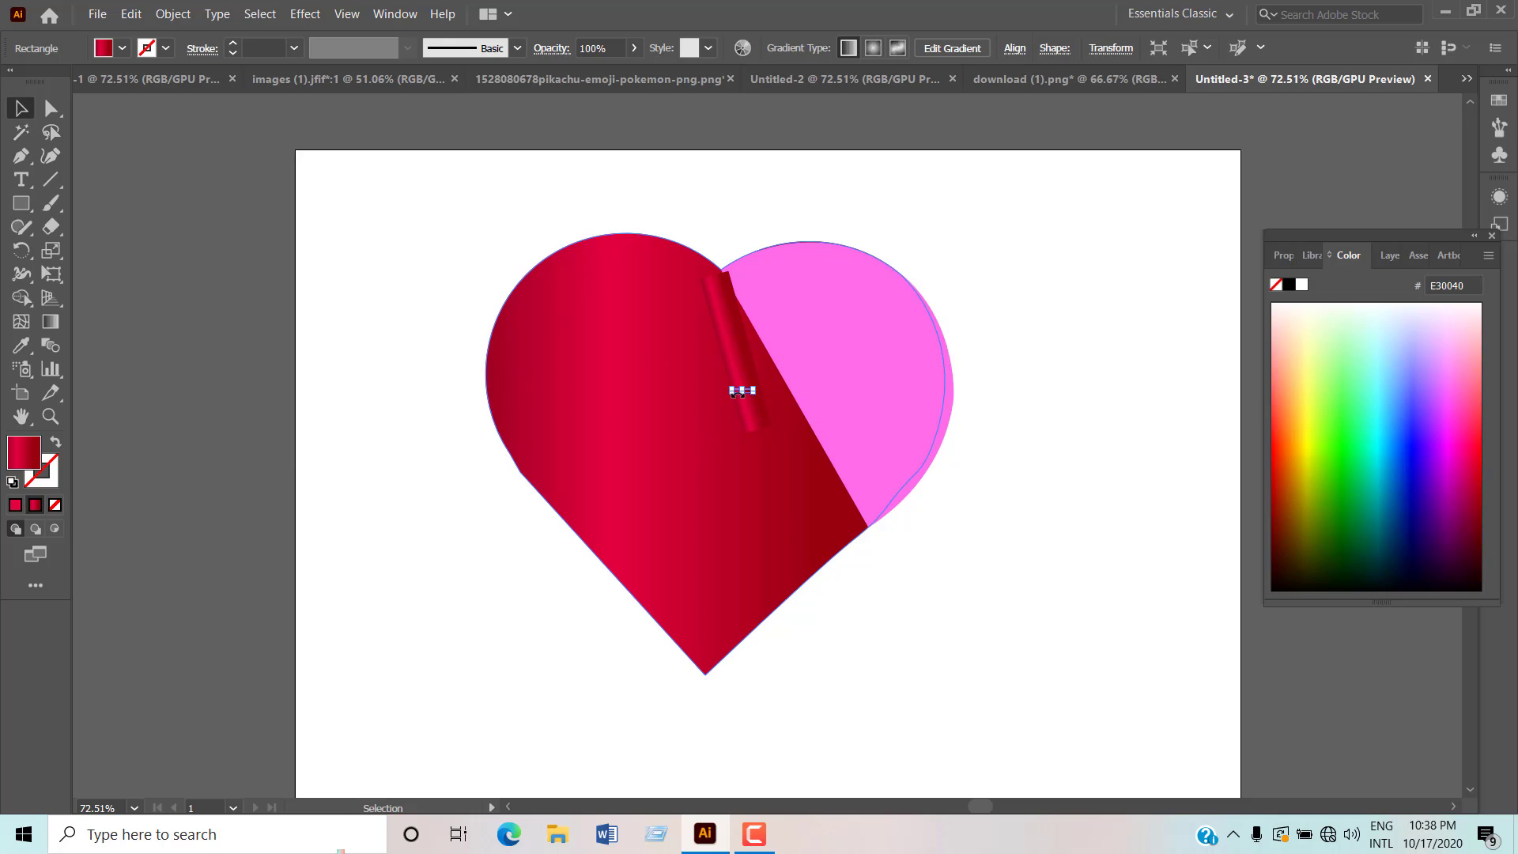
drag(752, 402, 760, 357)
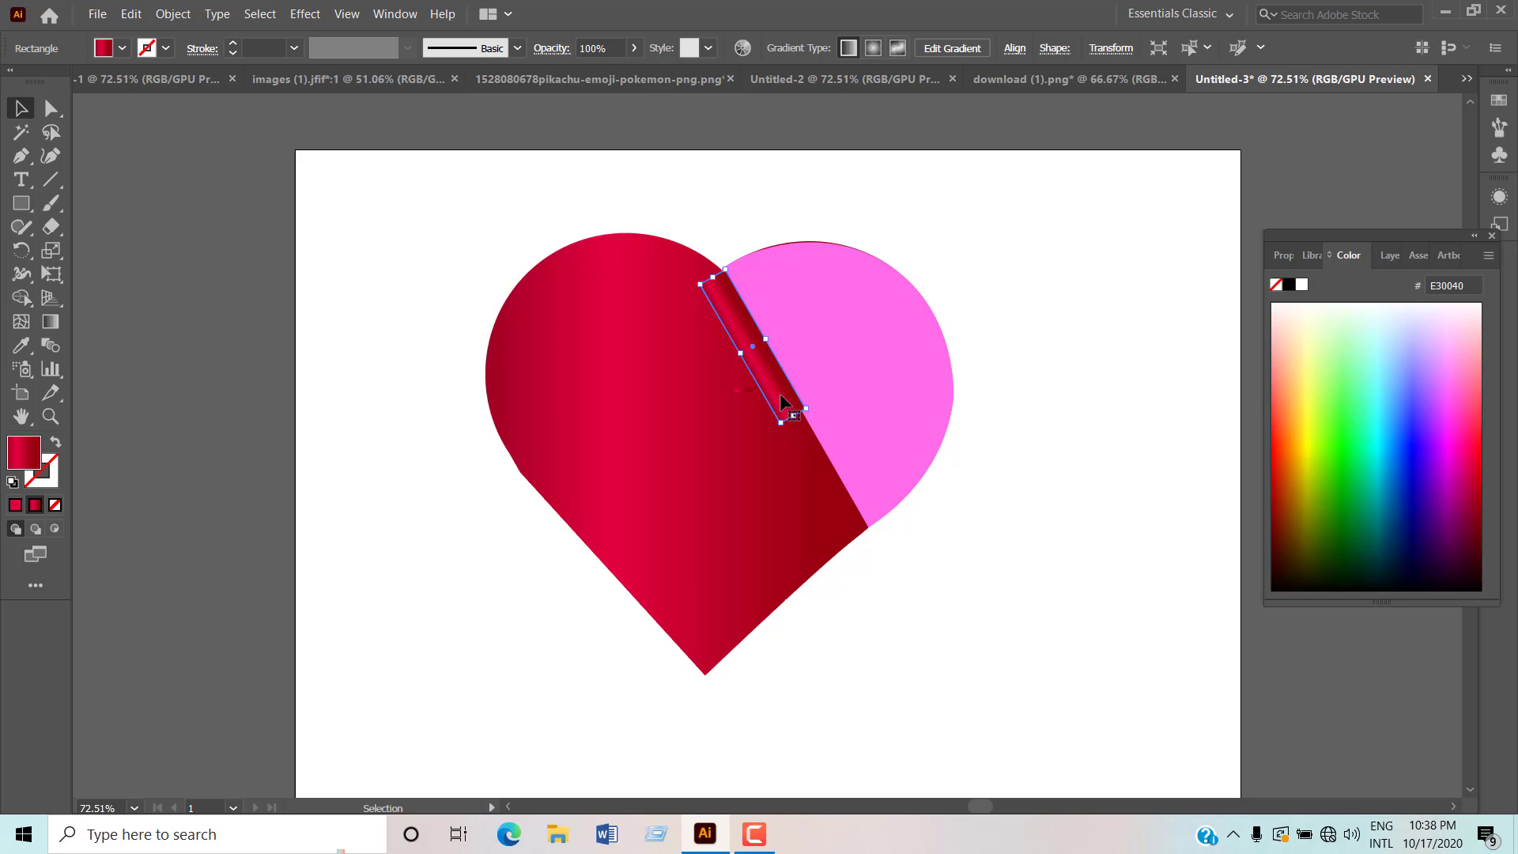
drag(796, 419, 861, 532)
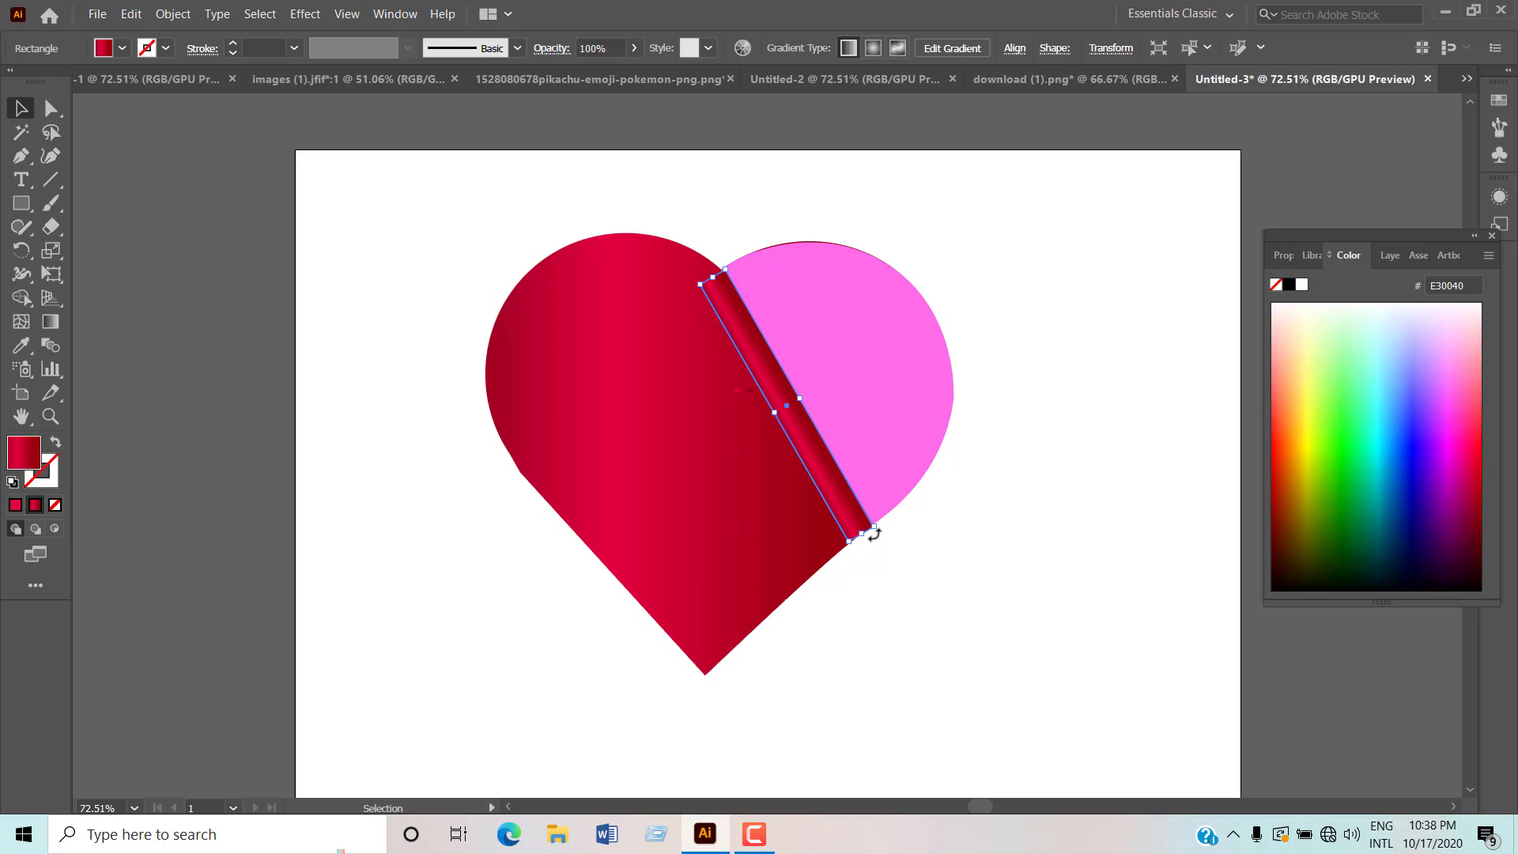
key(ctrl+shift+a)
click(803, 444)
right_click(803, 444)
click(988, 585)
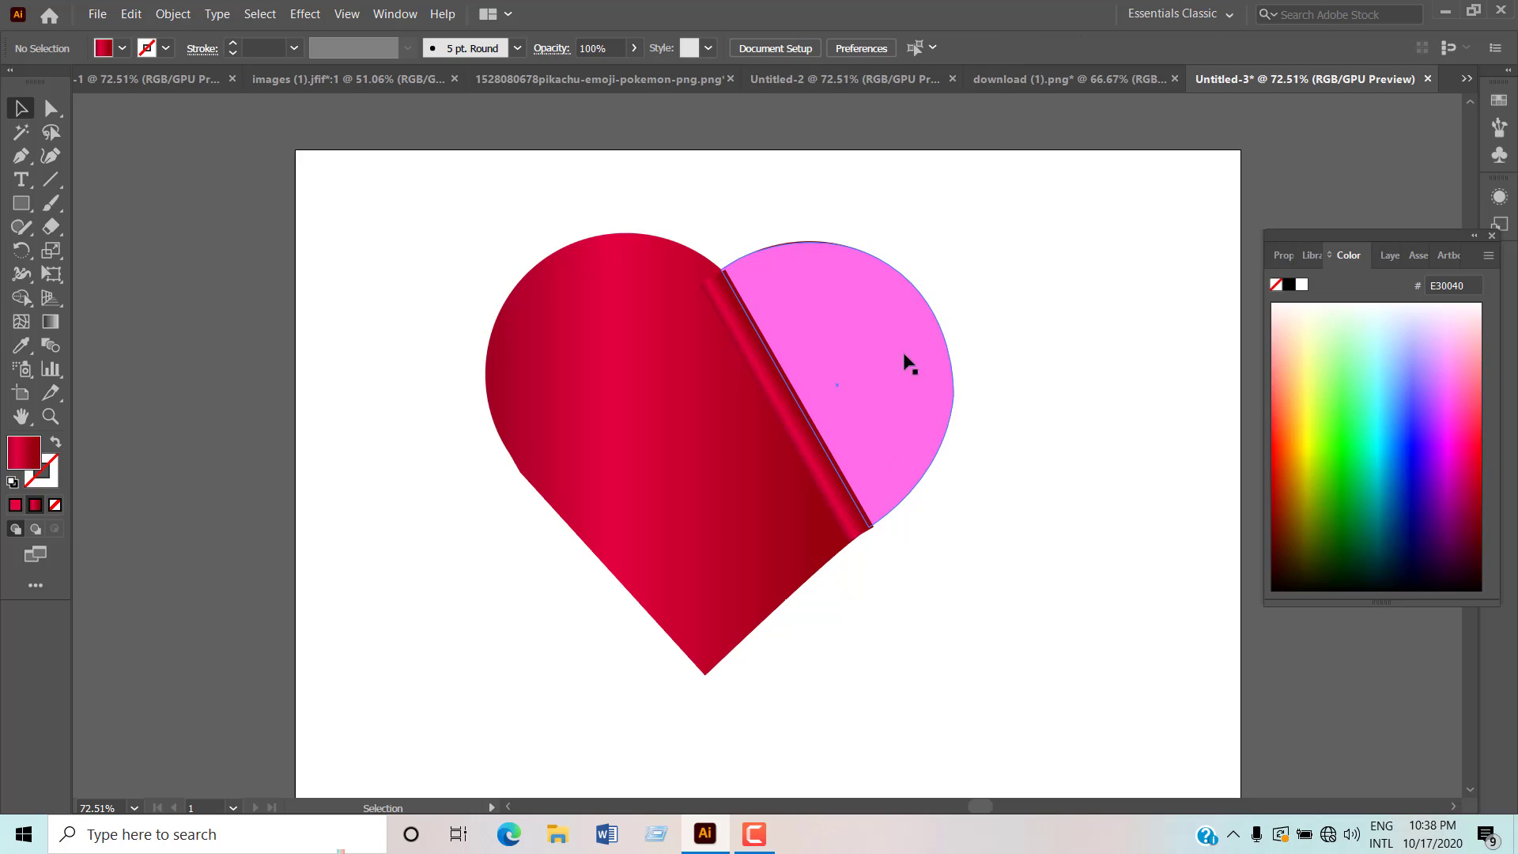
click(830, 301)
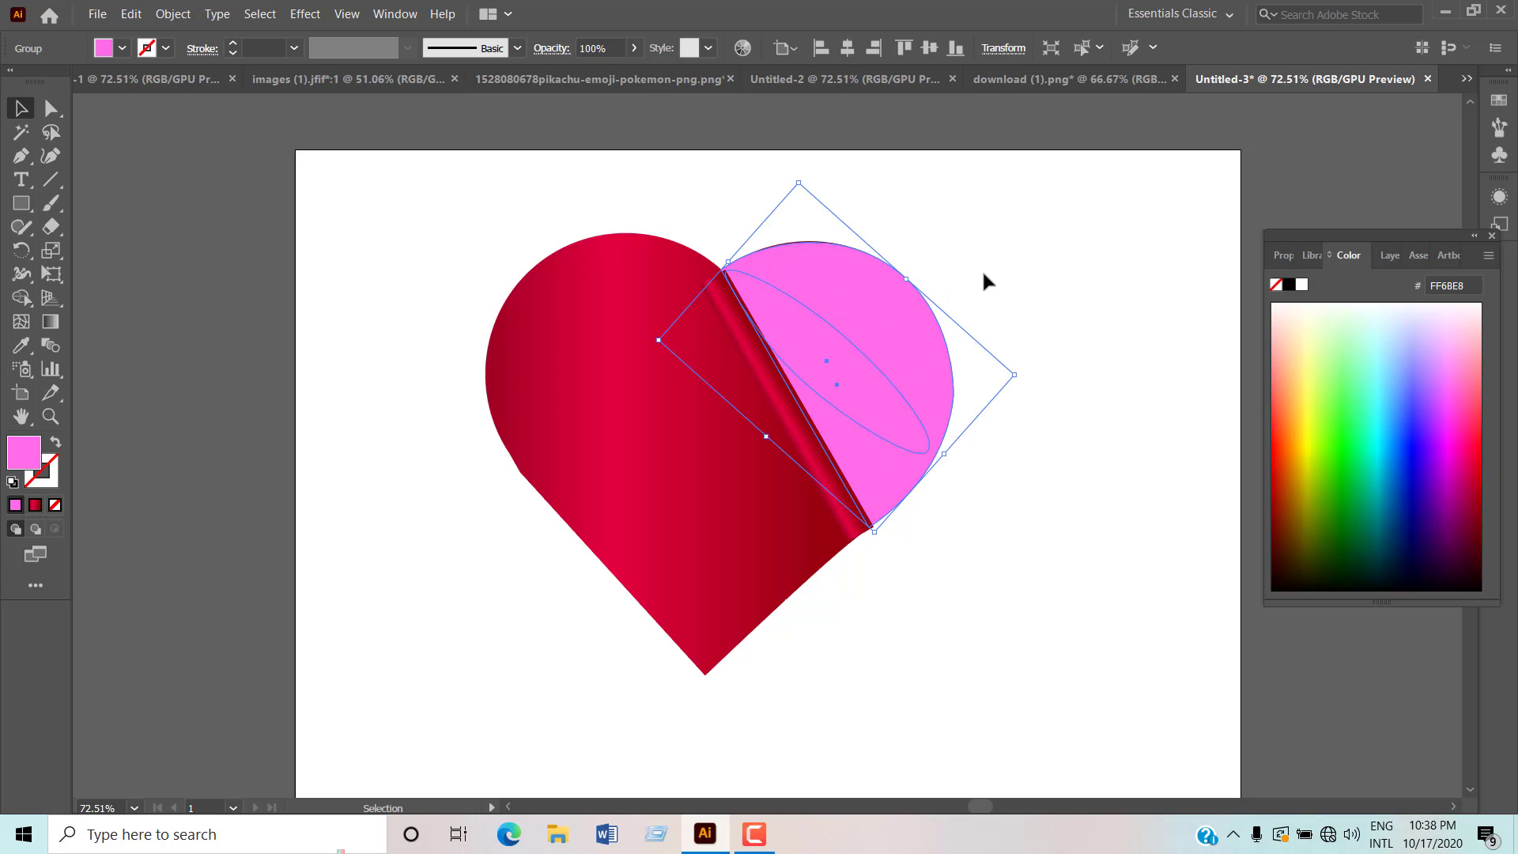
key(a)
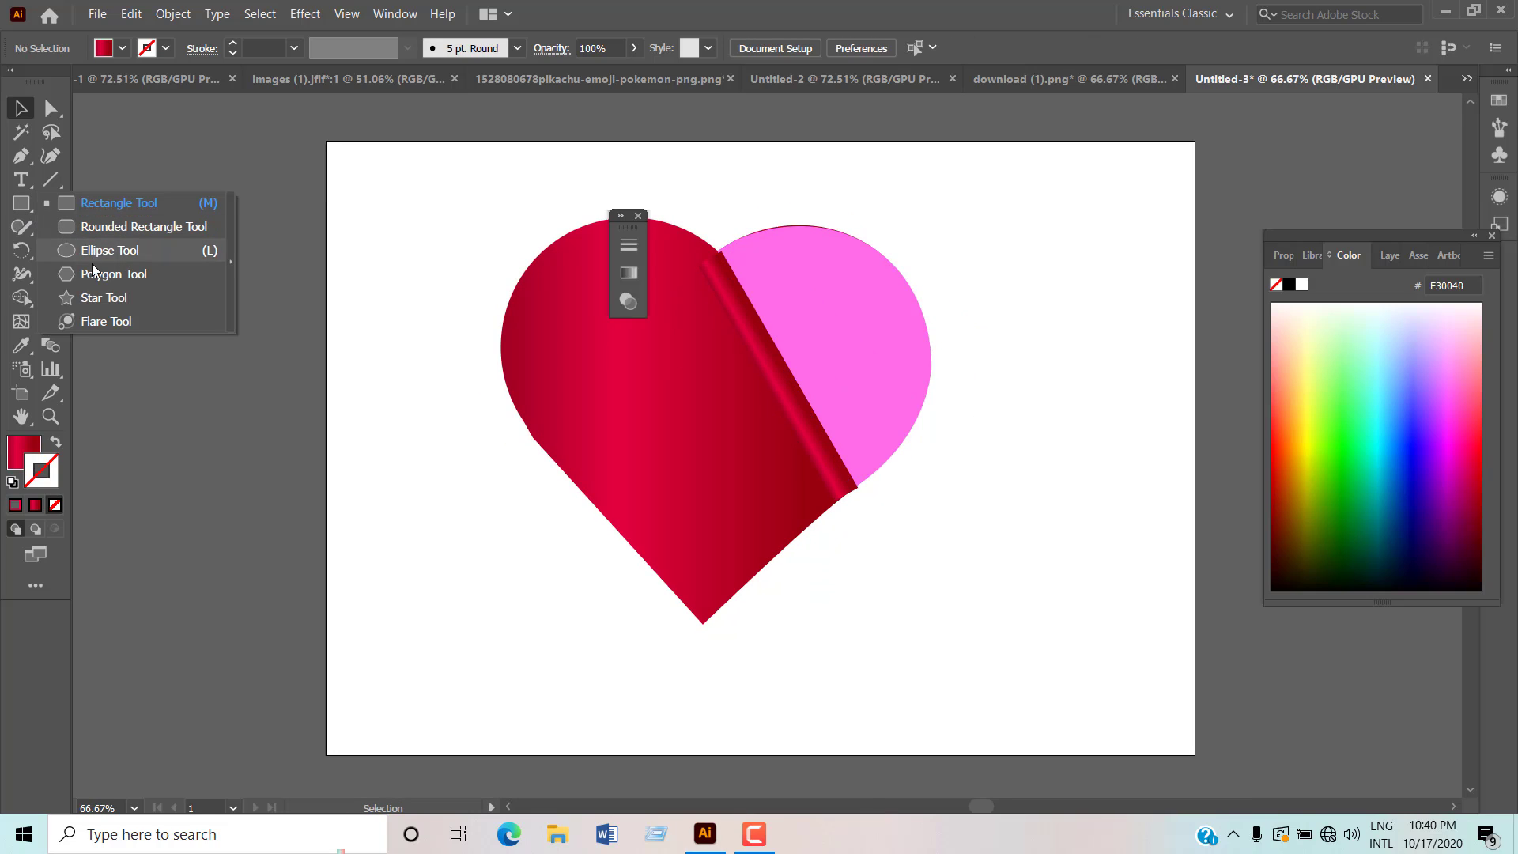
Step: Draw a small five-pointed star near the heart's cleft and move it onto the upper end of the gradient strip
click(116, 302)
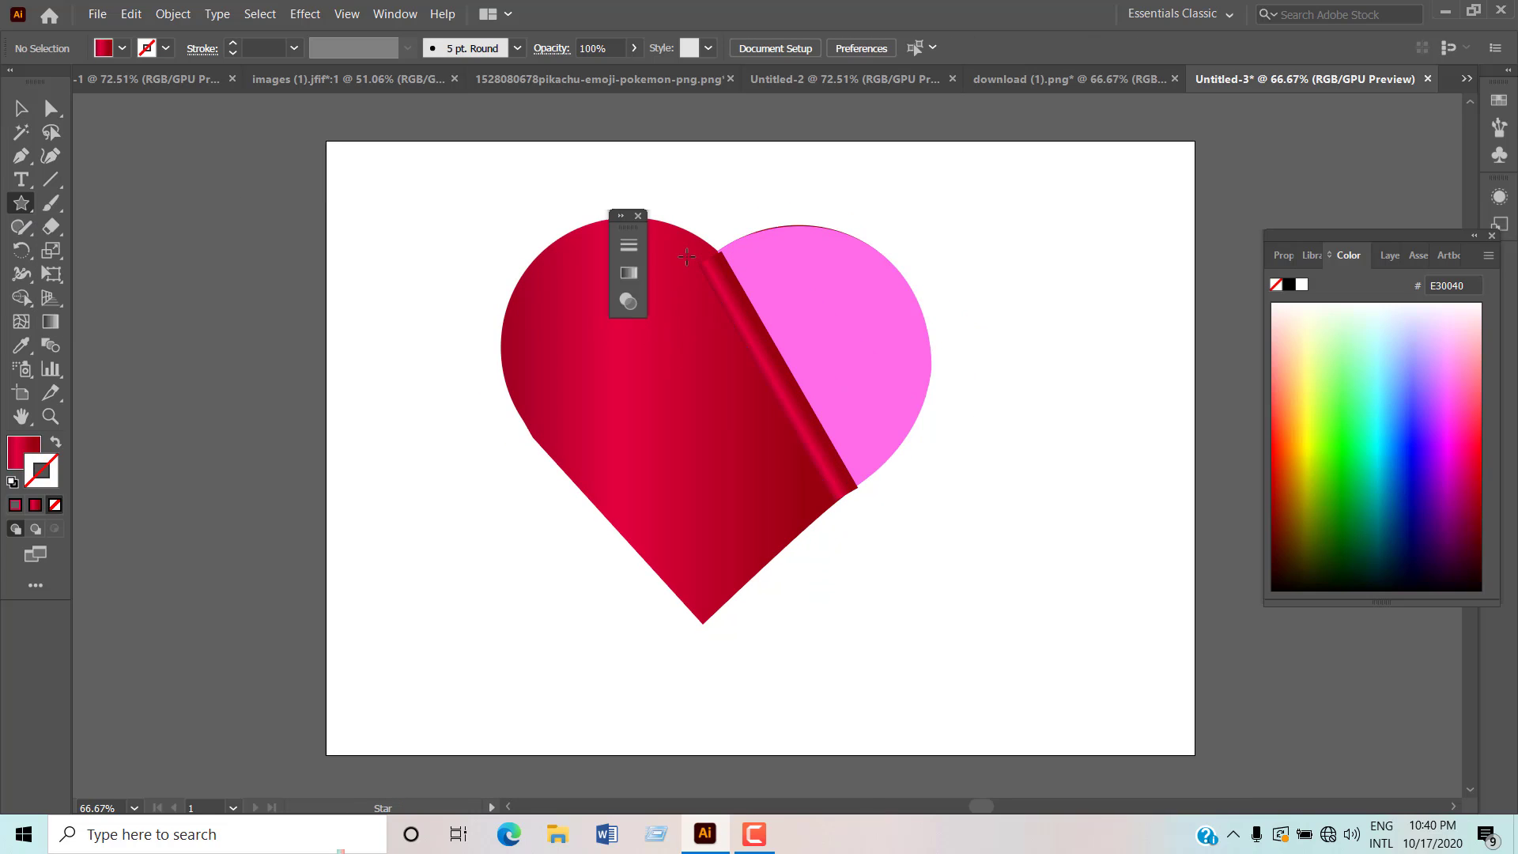
drag(683, 253, 704, 265)
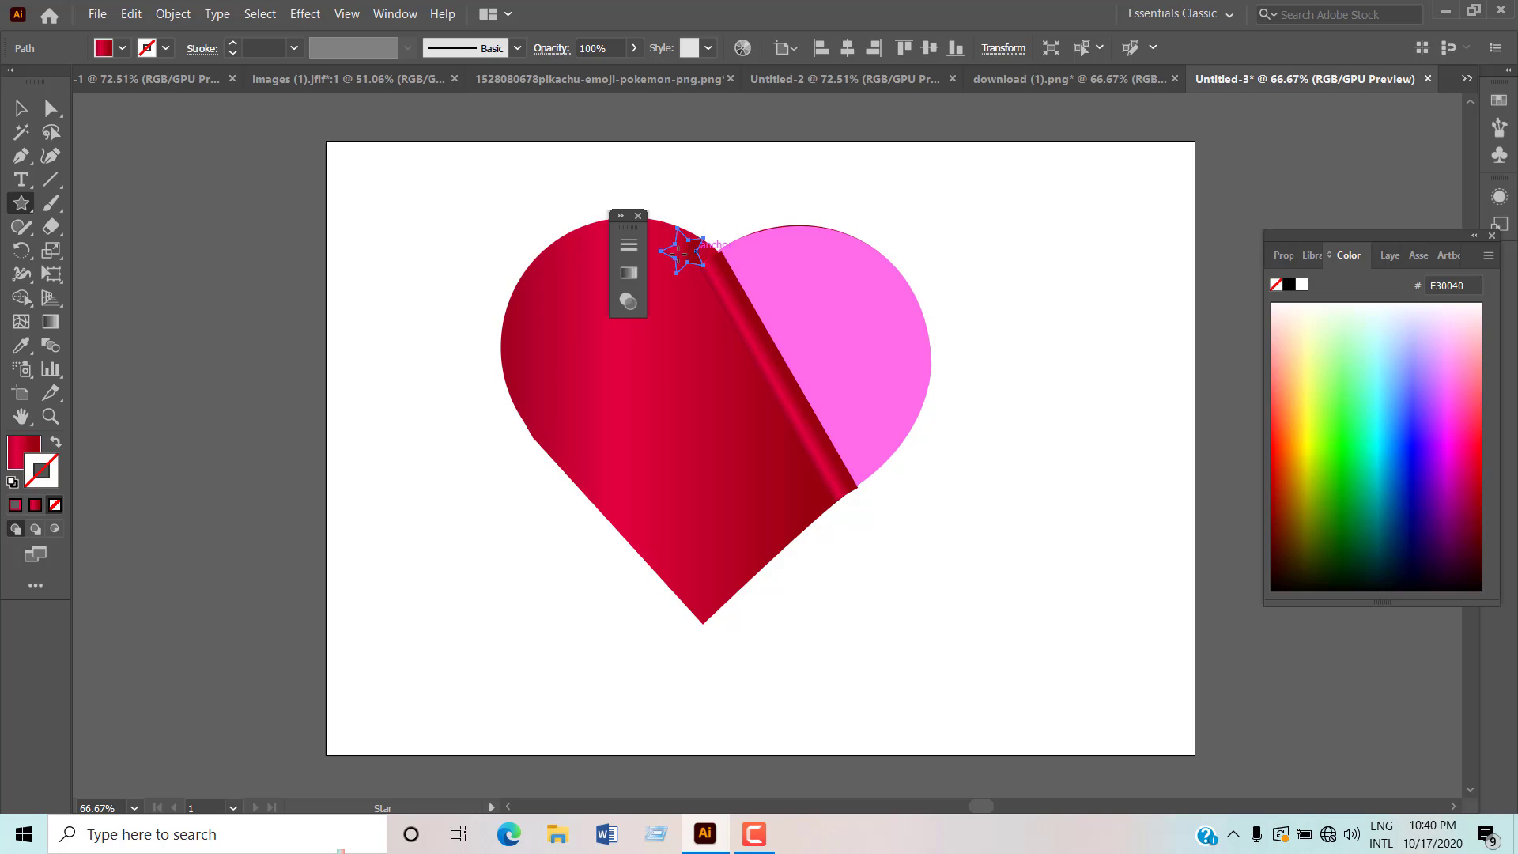
click(22, 108)
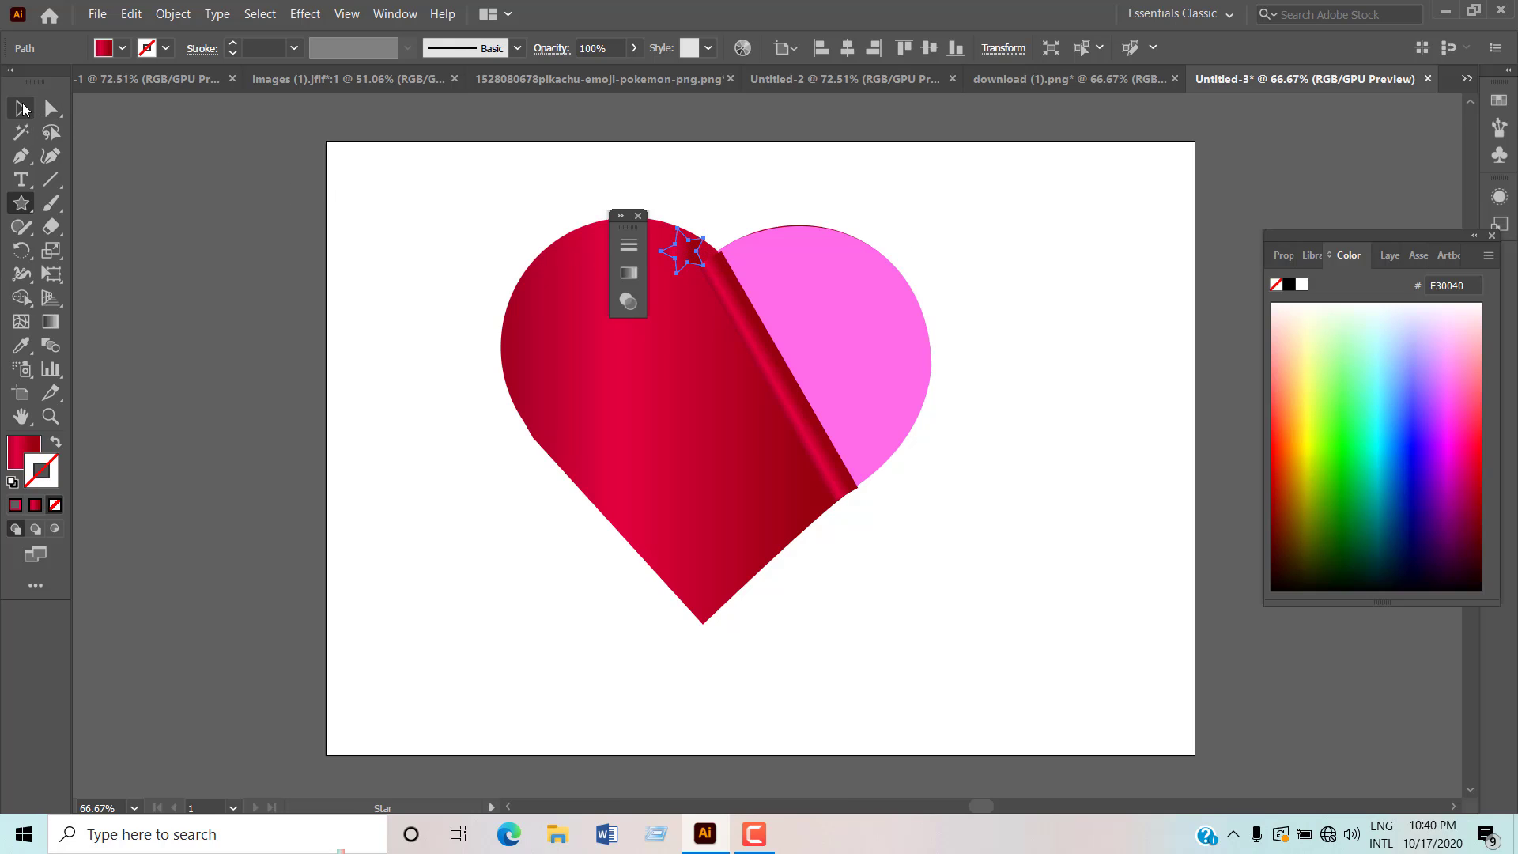
click(417, 342)
drag(687, 253, 715, 264)
click(1010, 269)
click(961, 291)
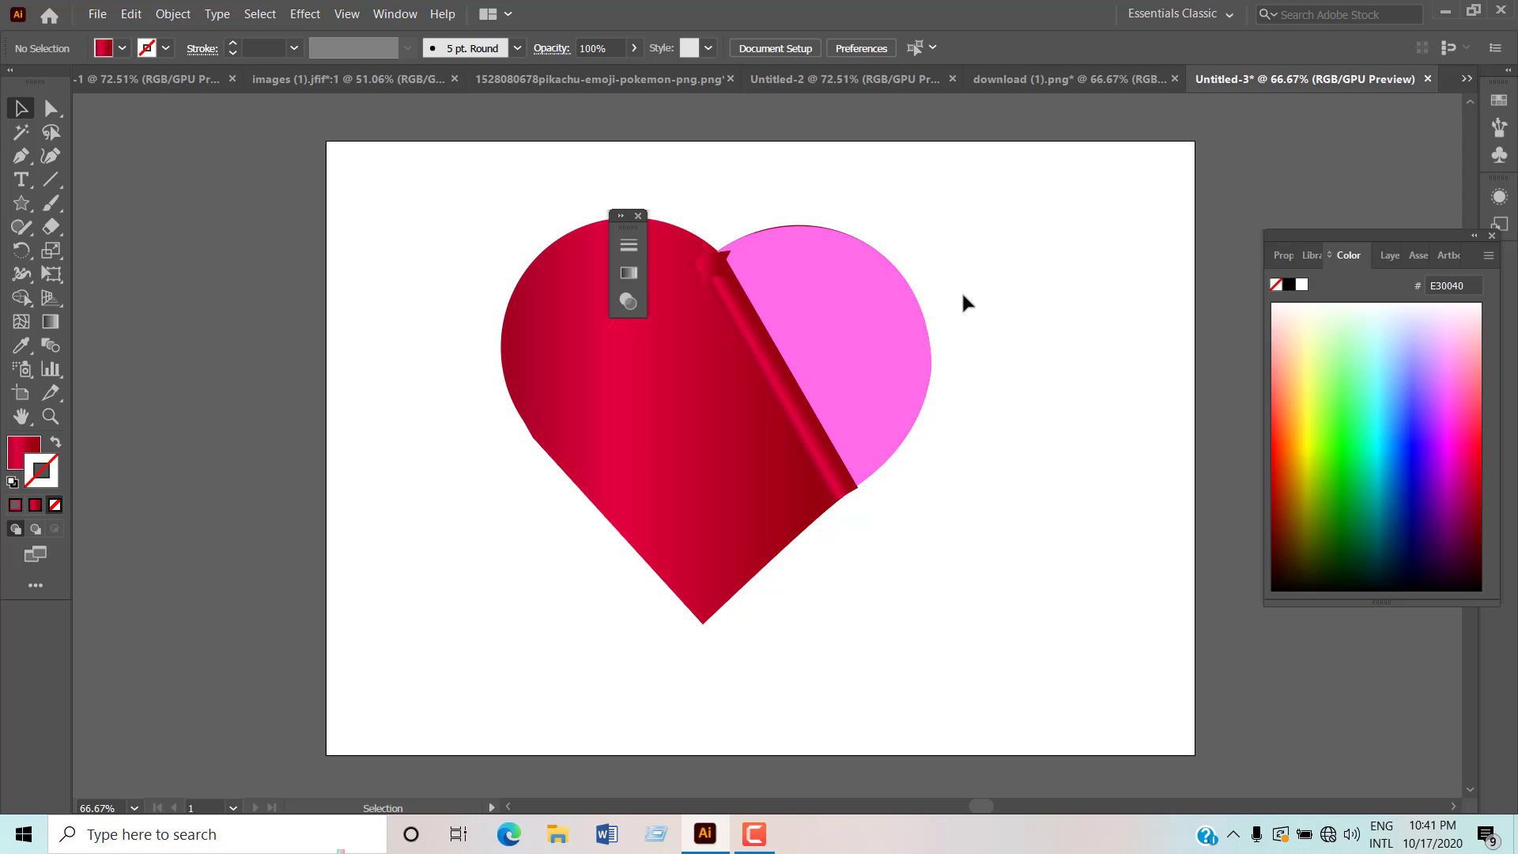
Step: Fill the star with solid FFE8E1 instead of the gradient and deselect it
click(1296, 308)
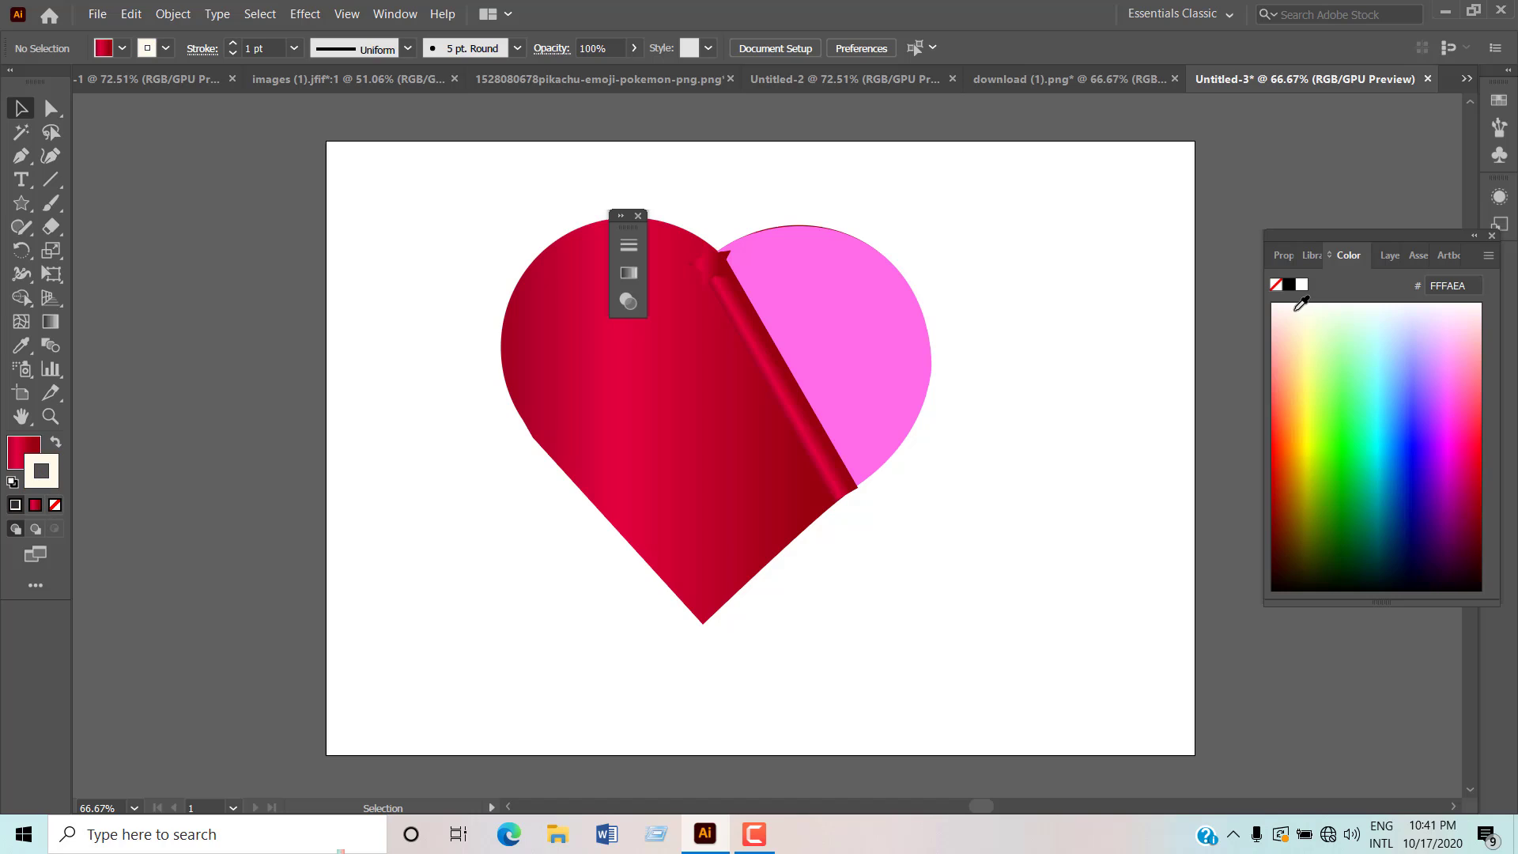
click(14, 447)
click(708, 259)
click(1278, 317)
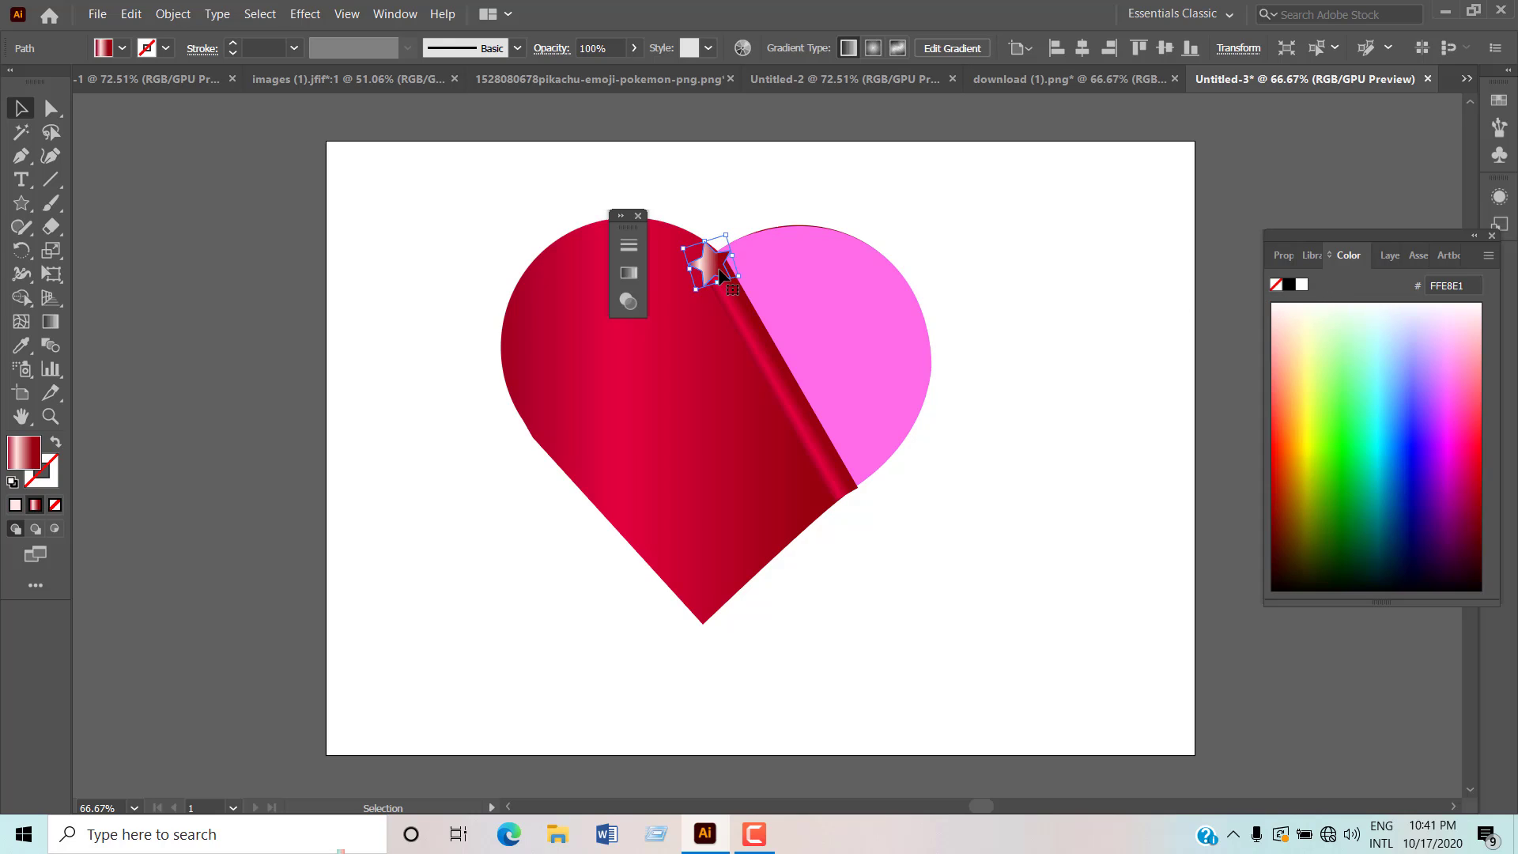
click(15, 505)
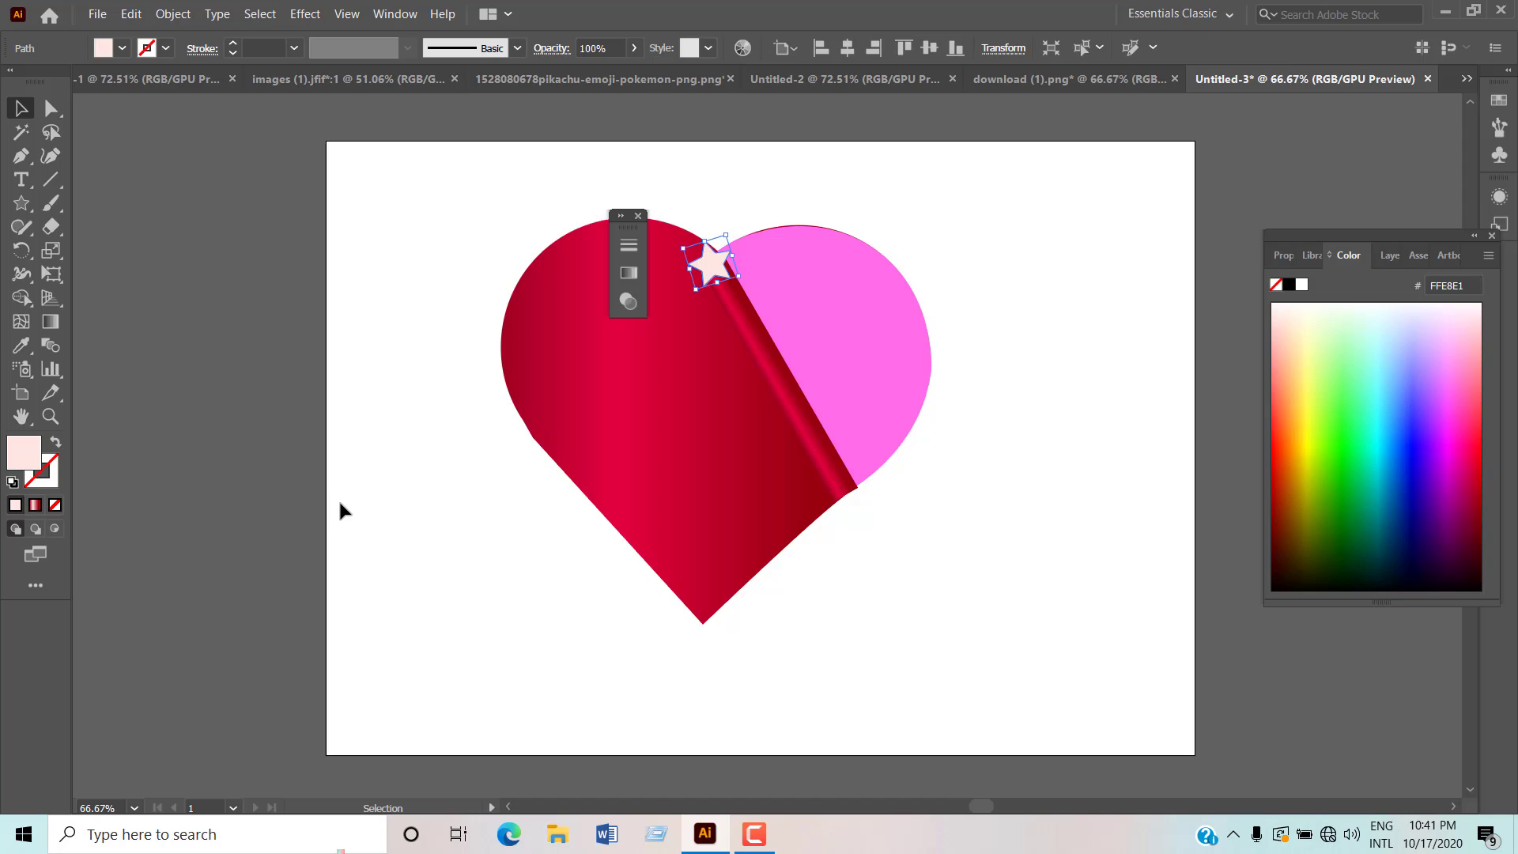
click(347, 506)
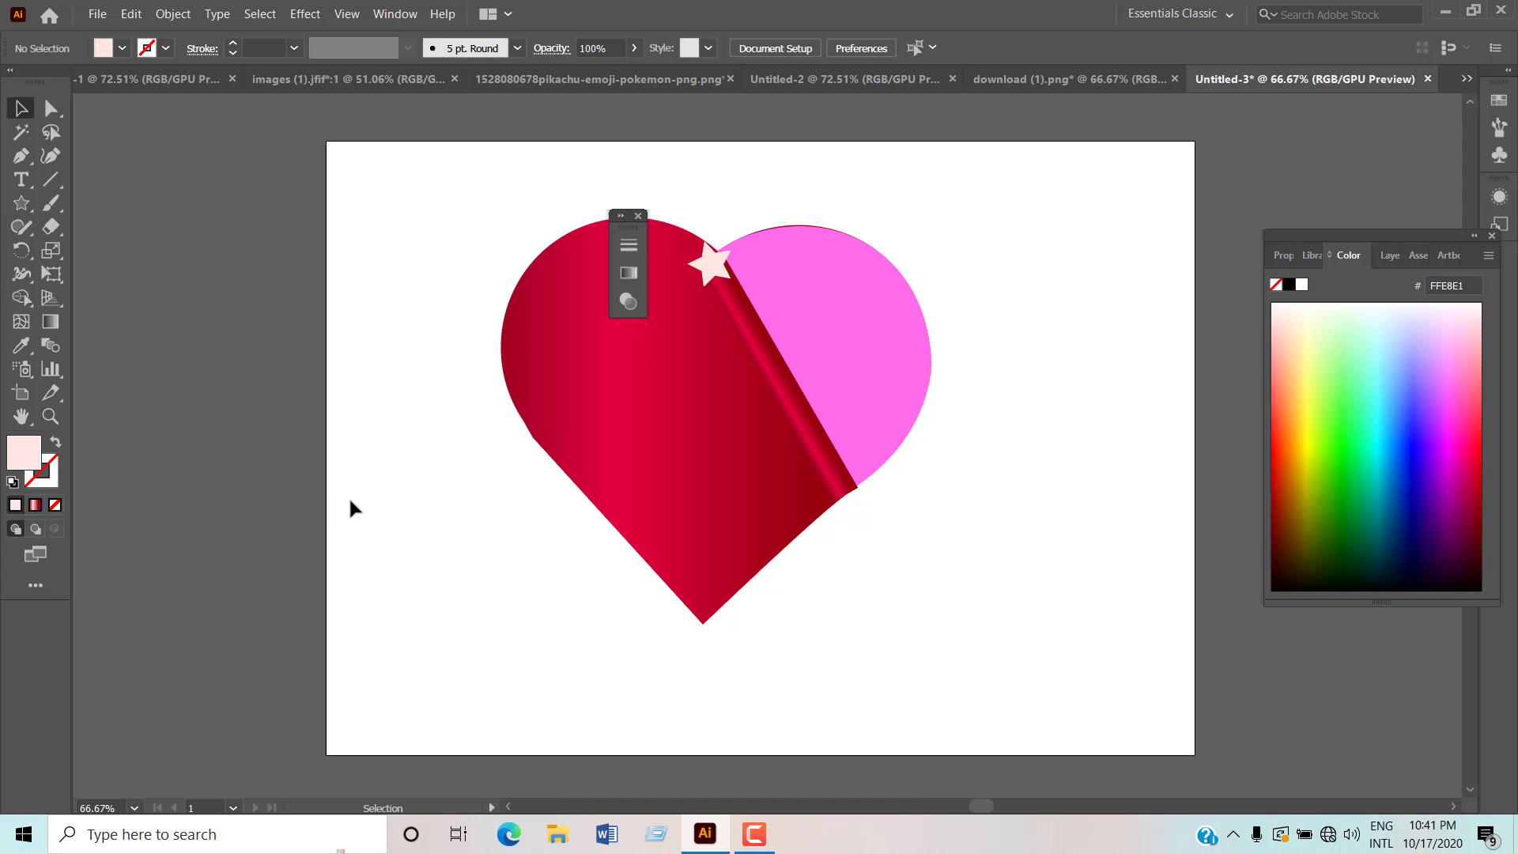
Step: Duplicate the star repeatedly and space five copies along the upper edge of the pink section, around to its right side
click(701, 270)
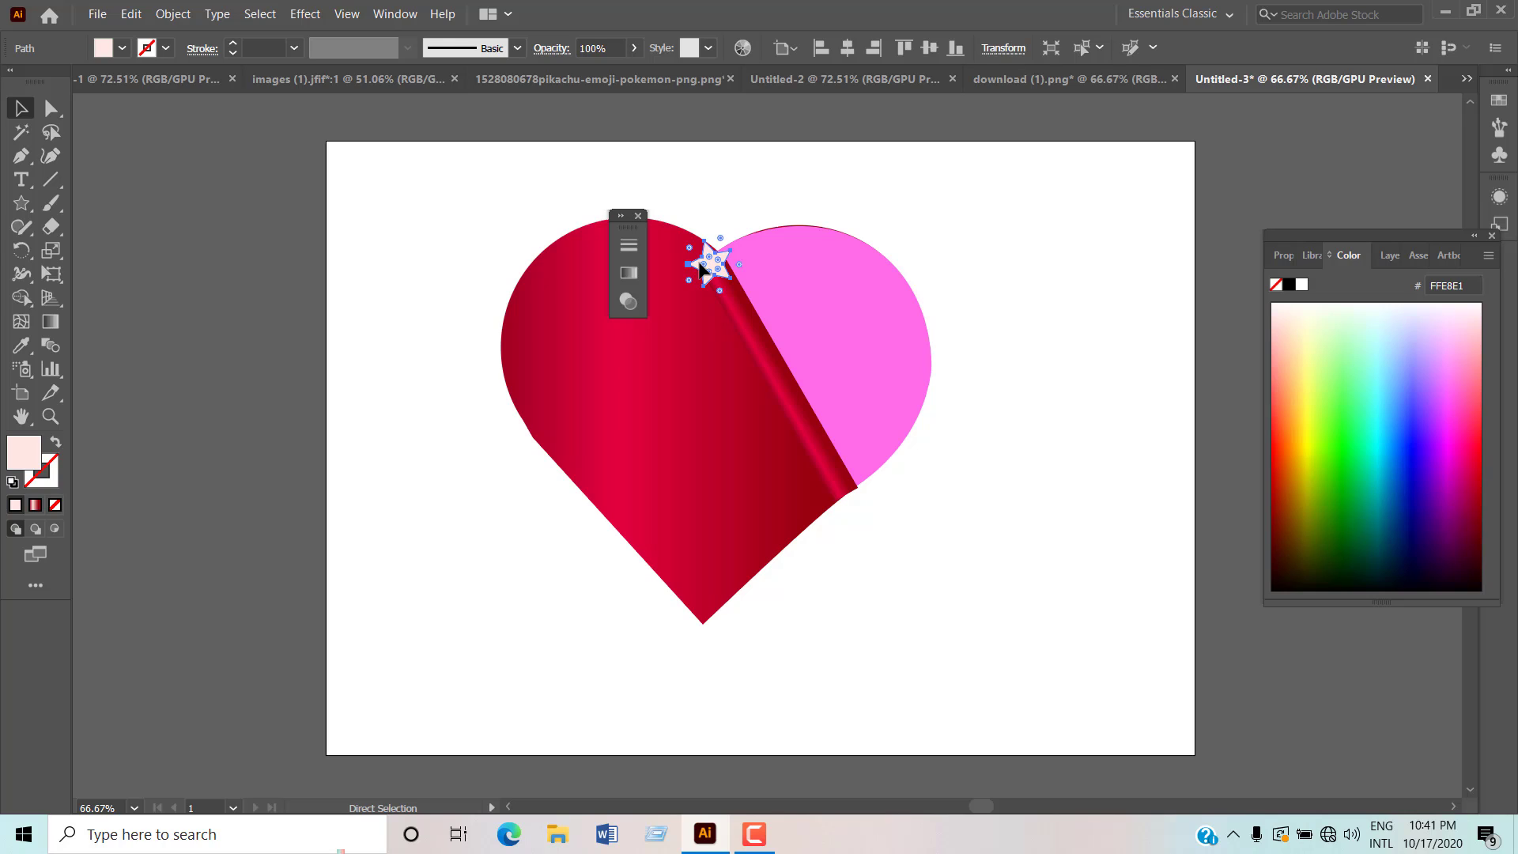
drag(700, 269, 856, 238)
key(ctrl+c)
key(ctrl+f)
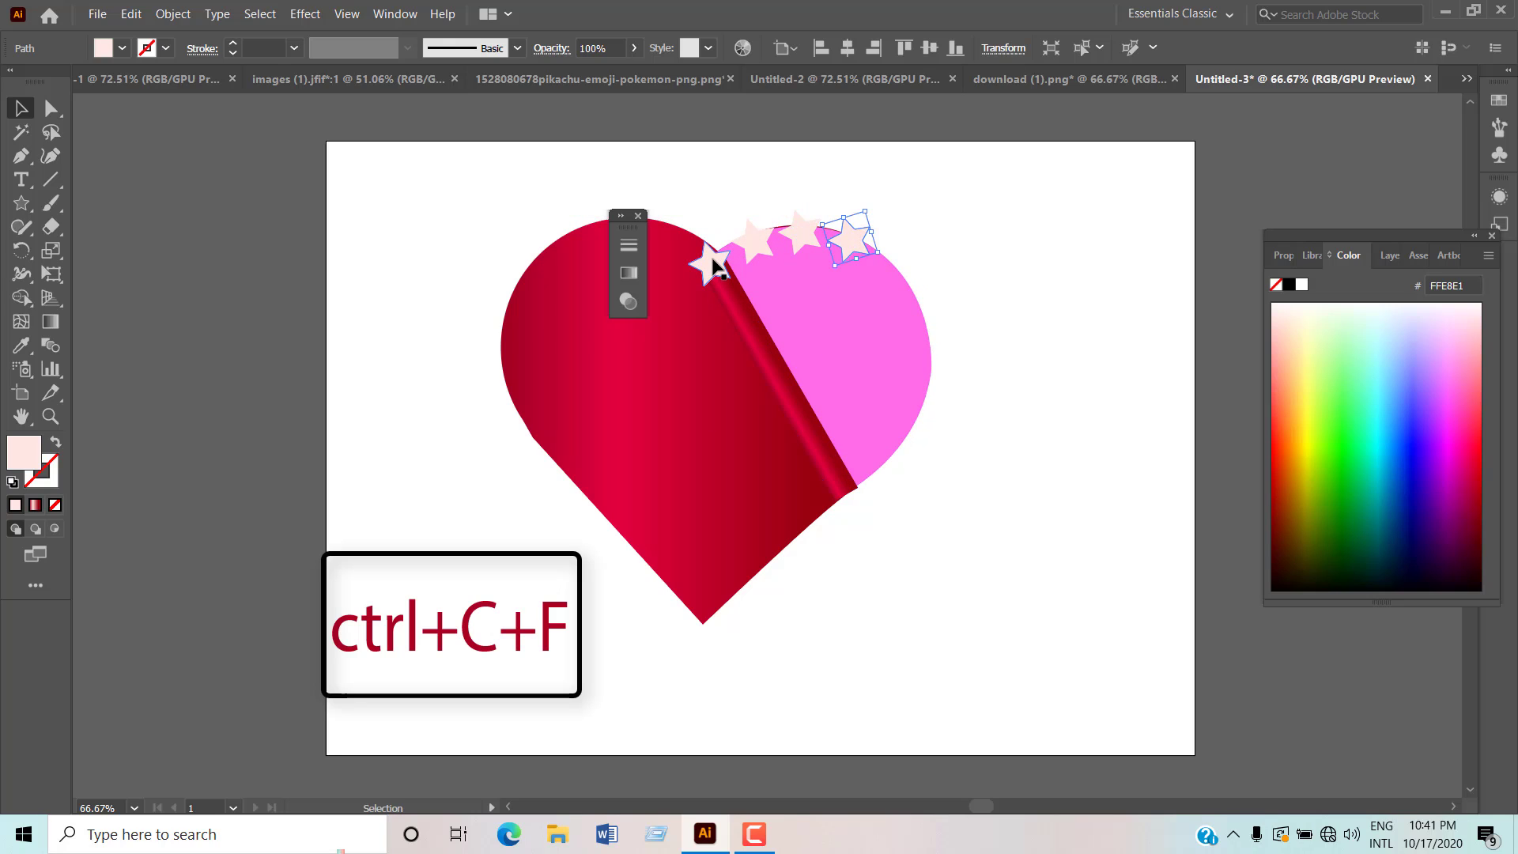
drag(718, 283, 875, 257)
drag(883, 264, 901, 328)
key(ctrl+c)
key(ctrl+f)
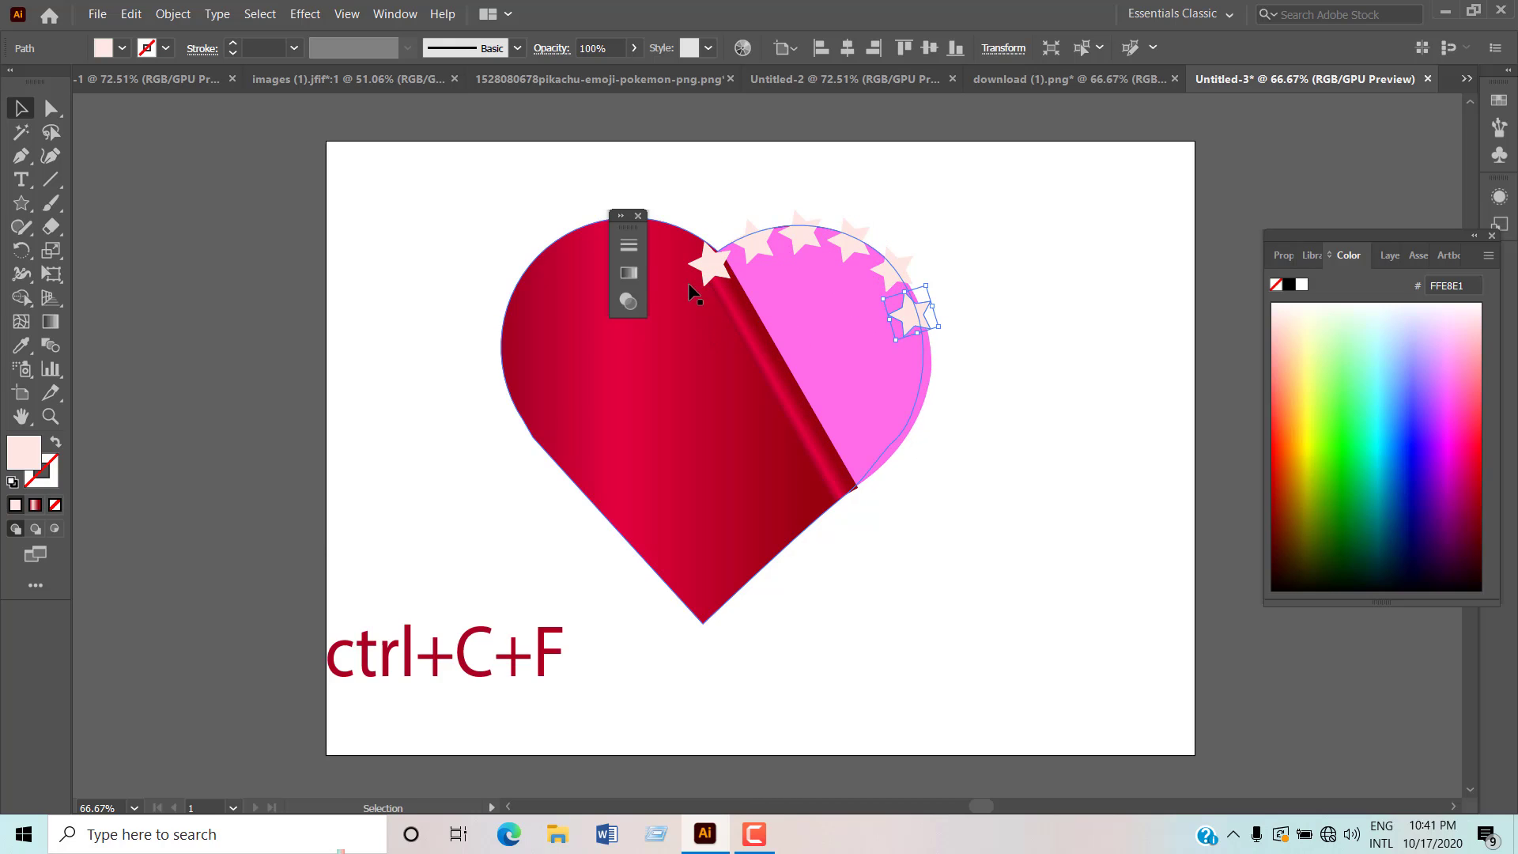
Step: Add another star copy at the rightmost edge of the pink section, shift the cleft star slightly left and deselect it
key(ctrl+c)
key(ctrl+f)
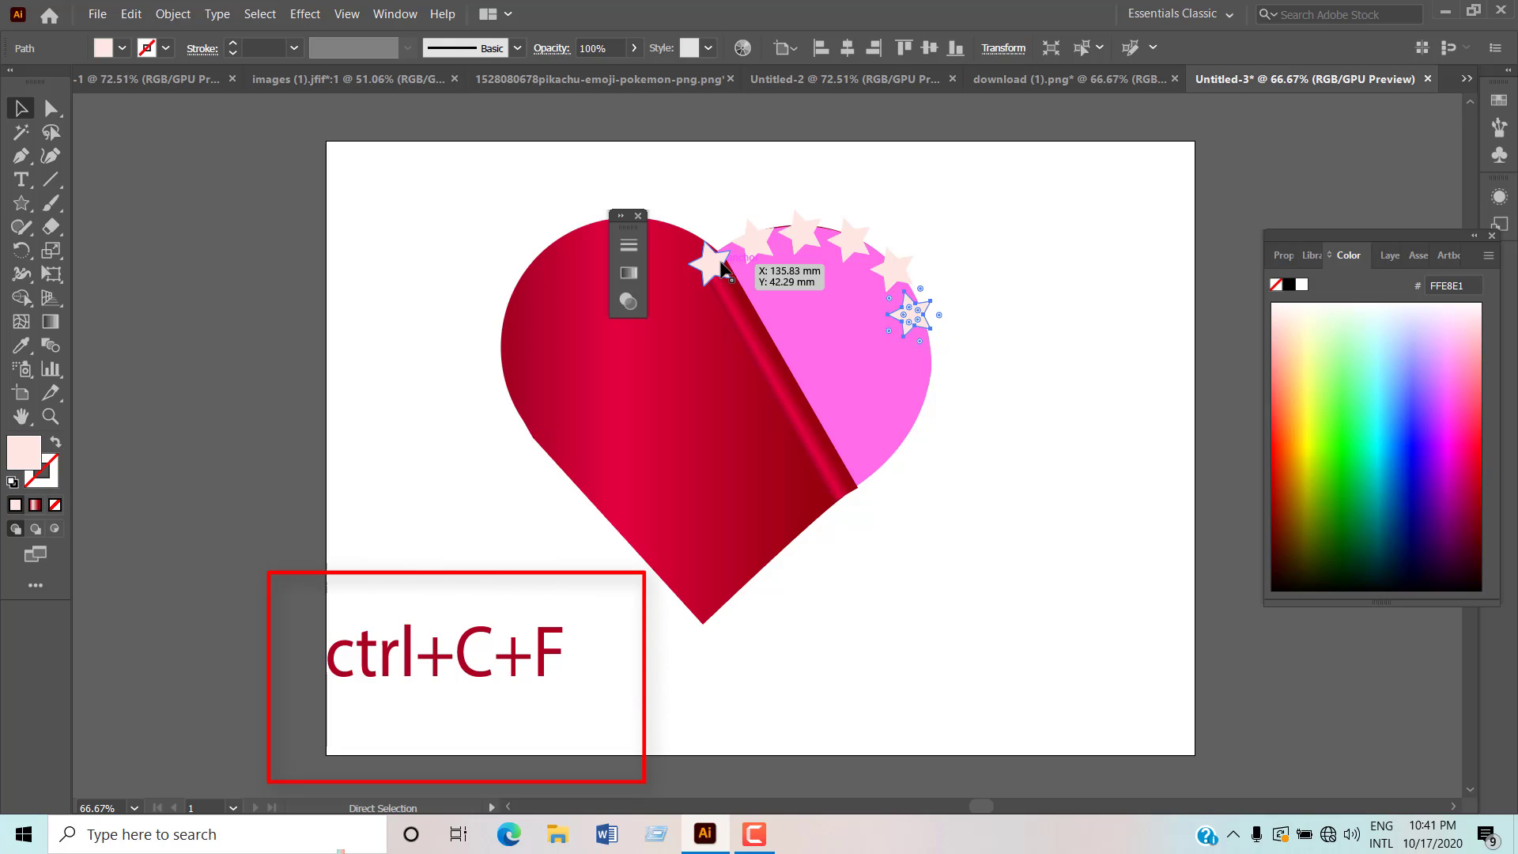
mouse_move(724, 270)
mouse_down()
mouse_move(939, 365)
mouse_move(889, 315)
mouse_move(721, 289)
mouse_move(710, 274)
mouse_up()
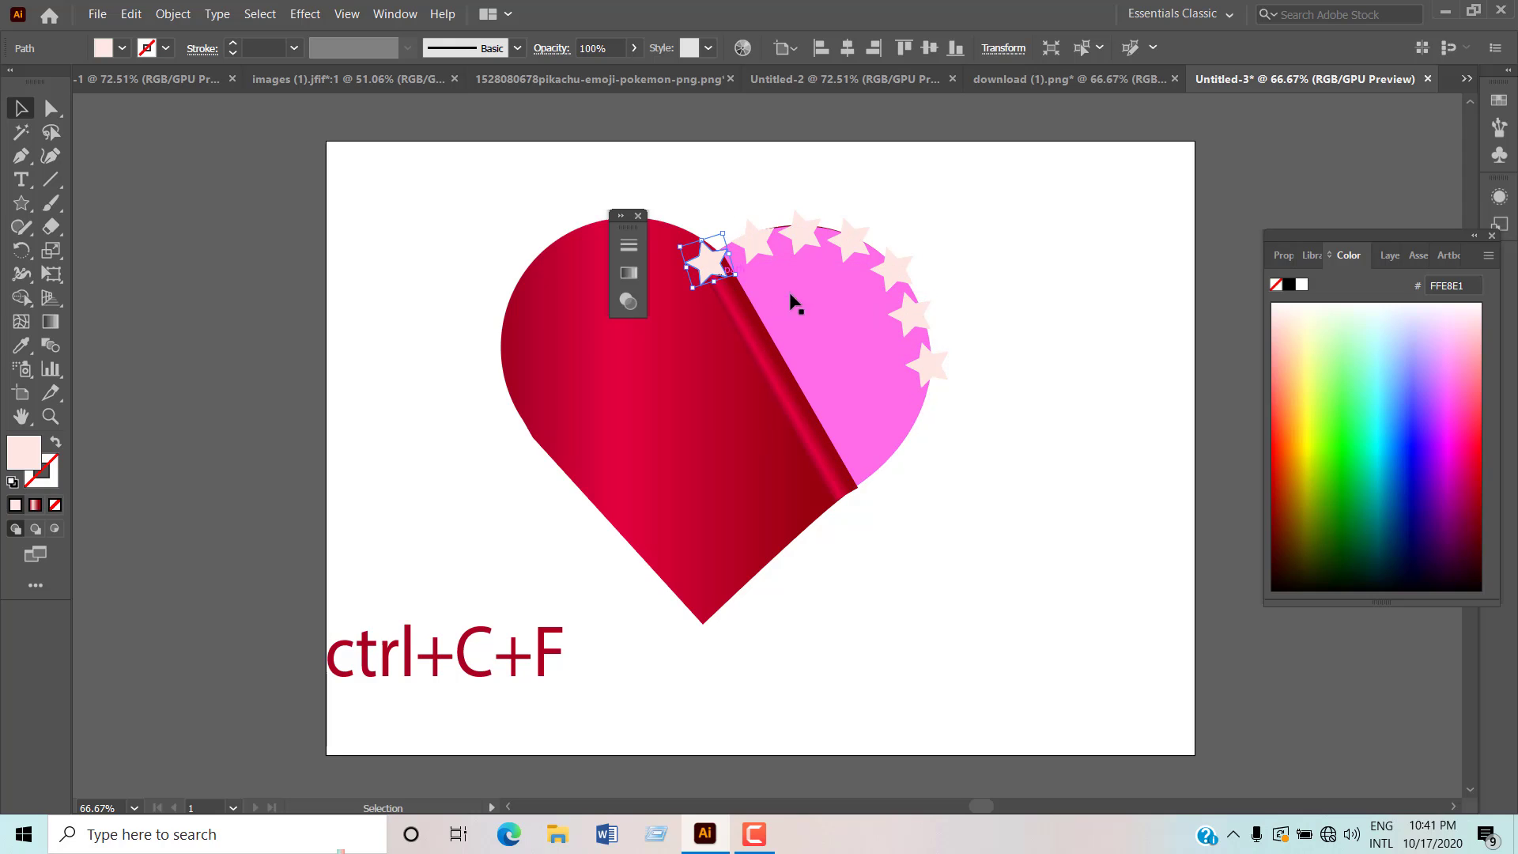
click(1055, 372)
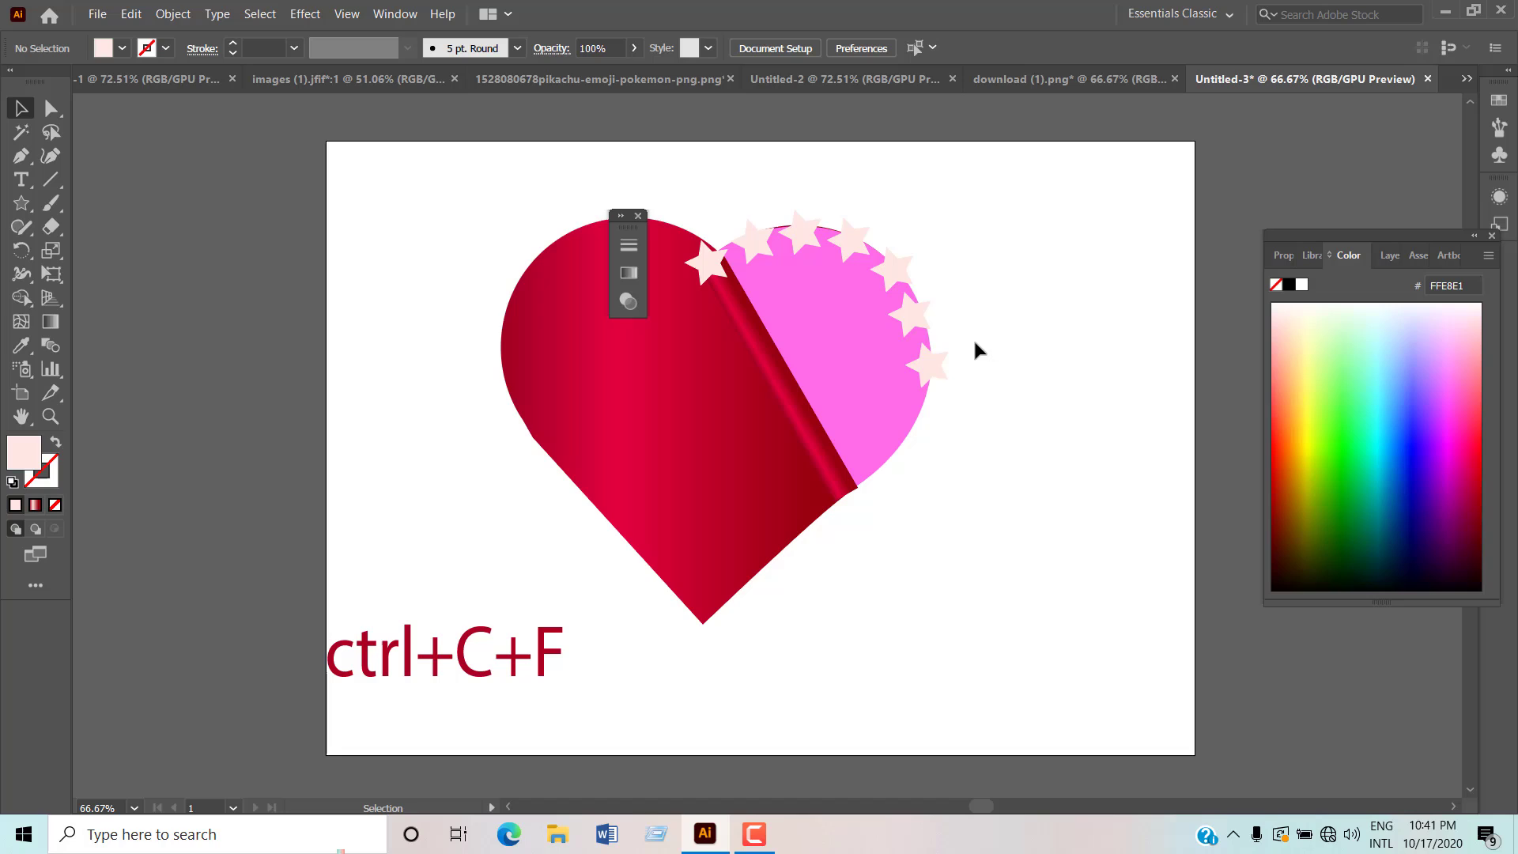
Step: Move the second-lowest star below the lowest one and place star copies along the heart's lower-right edge down to its tip
click(914, 327)
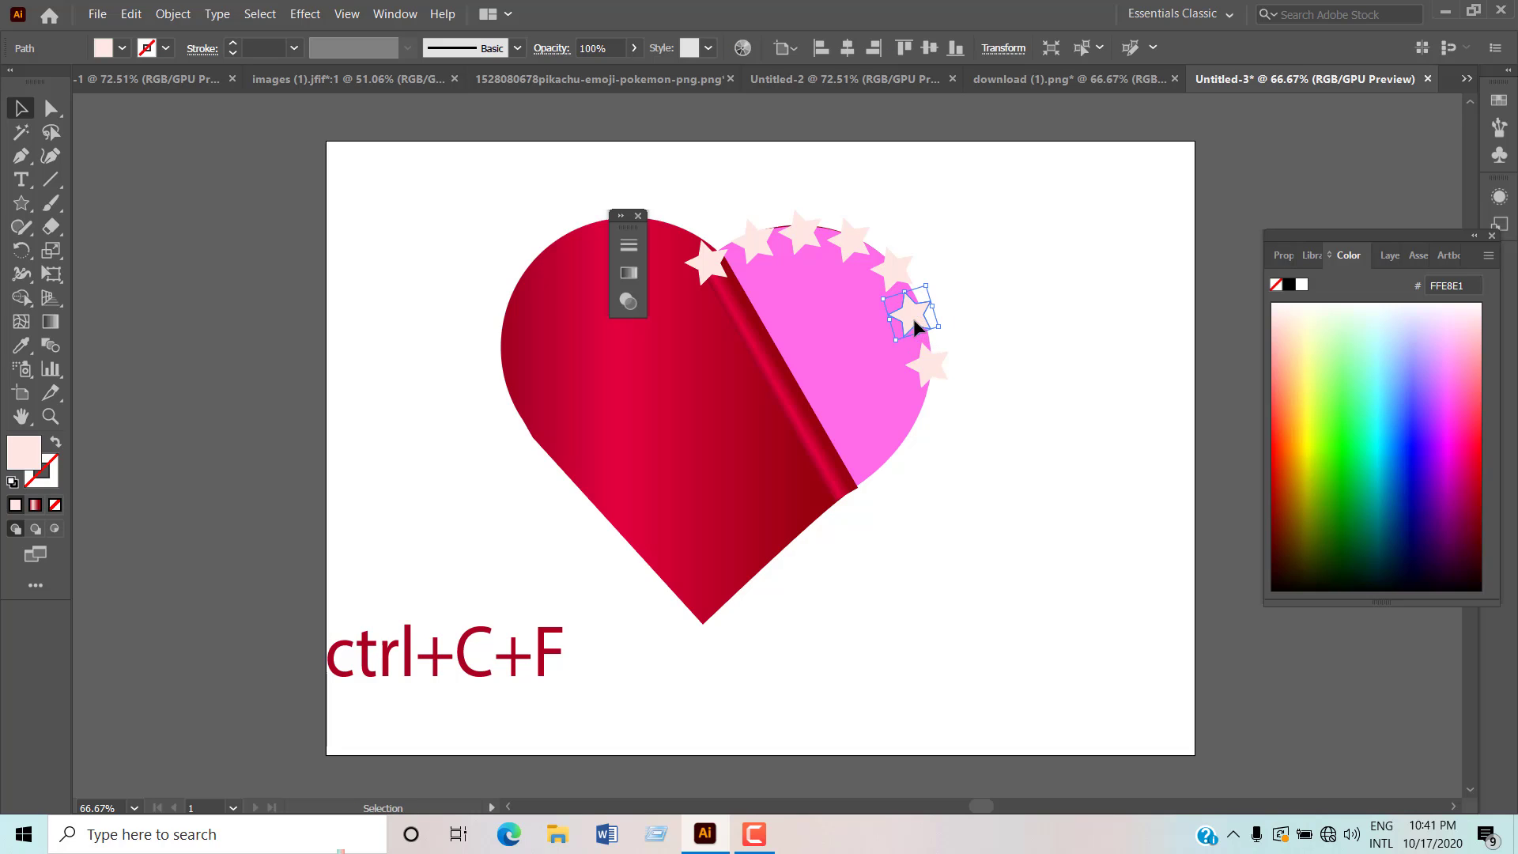
drag(913, 319, 854, 491)
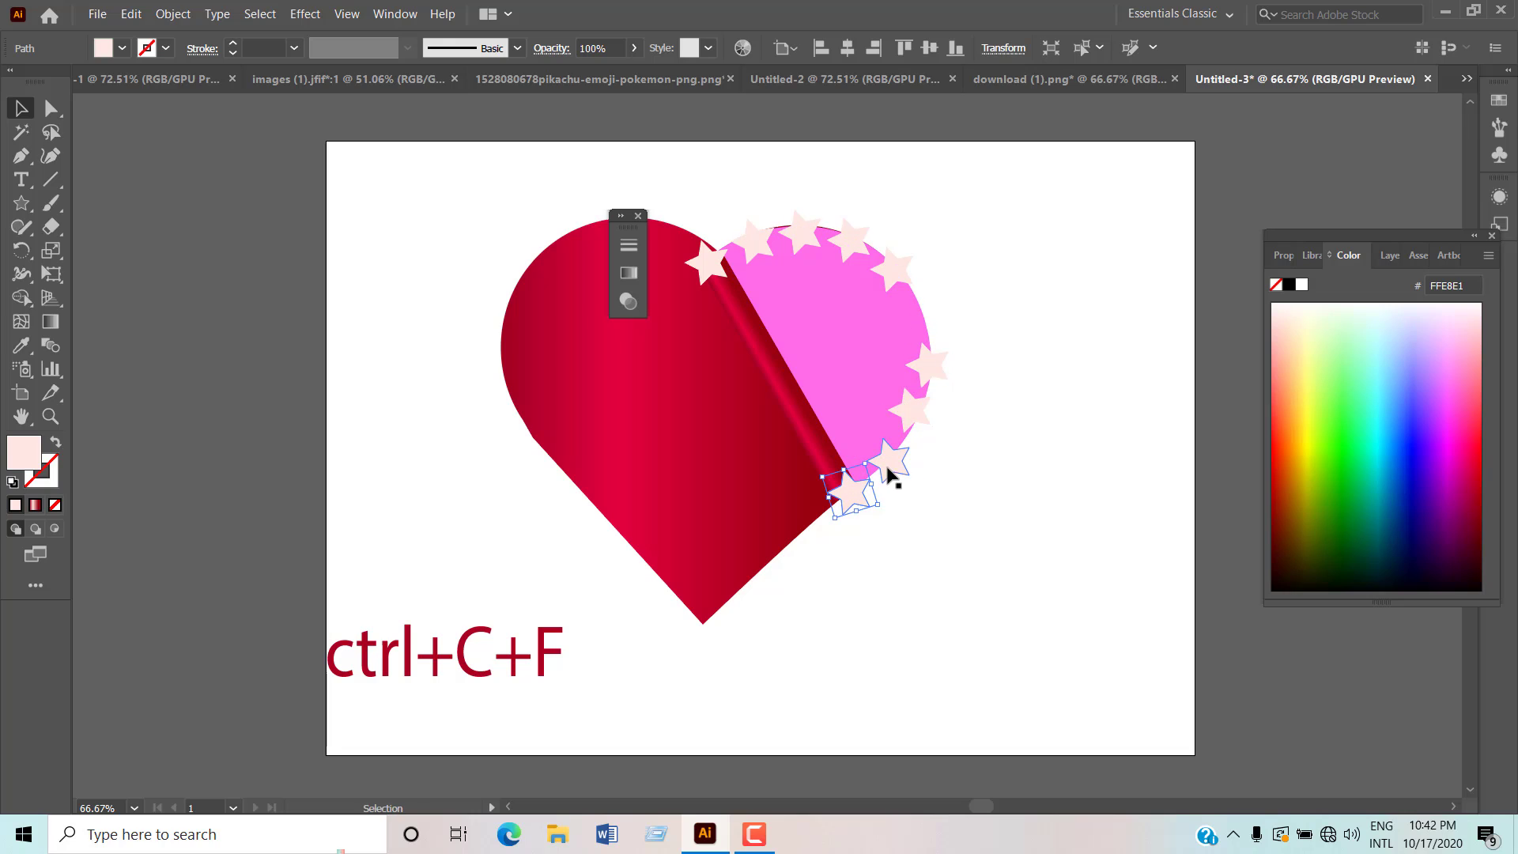
key(ctrl)
drag(837, 511, 729, 614)
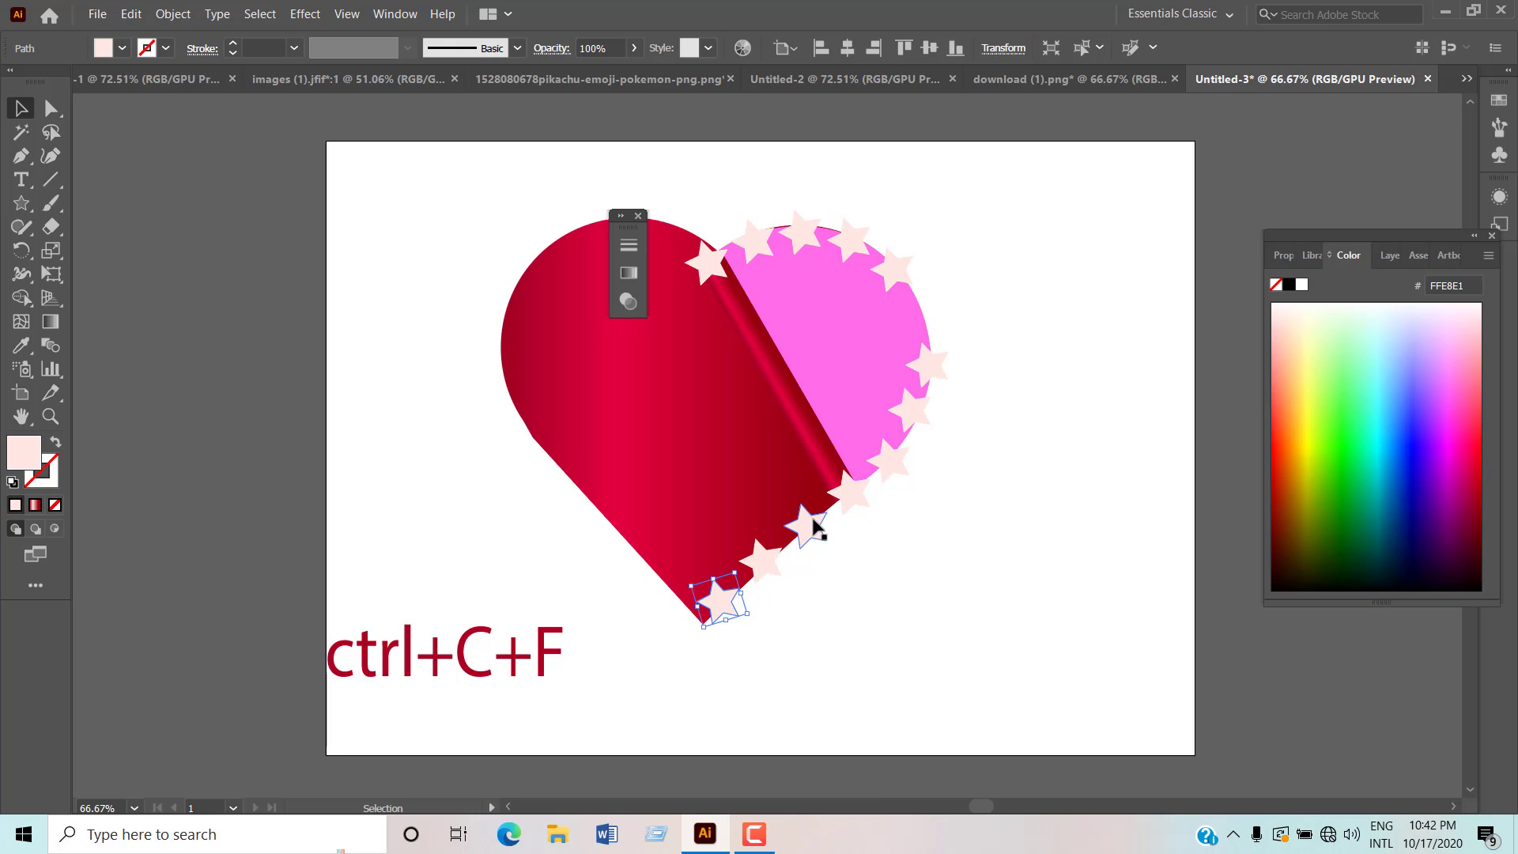
Step: Copy the star at the strip's lower end into the gap on the pink section's right edge and deselect it
ctrl+click(856, 502)
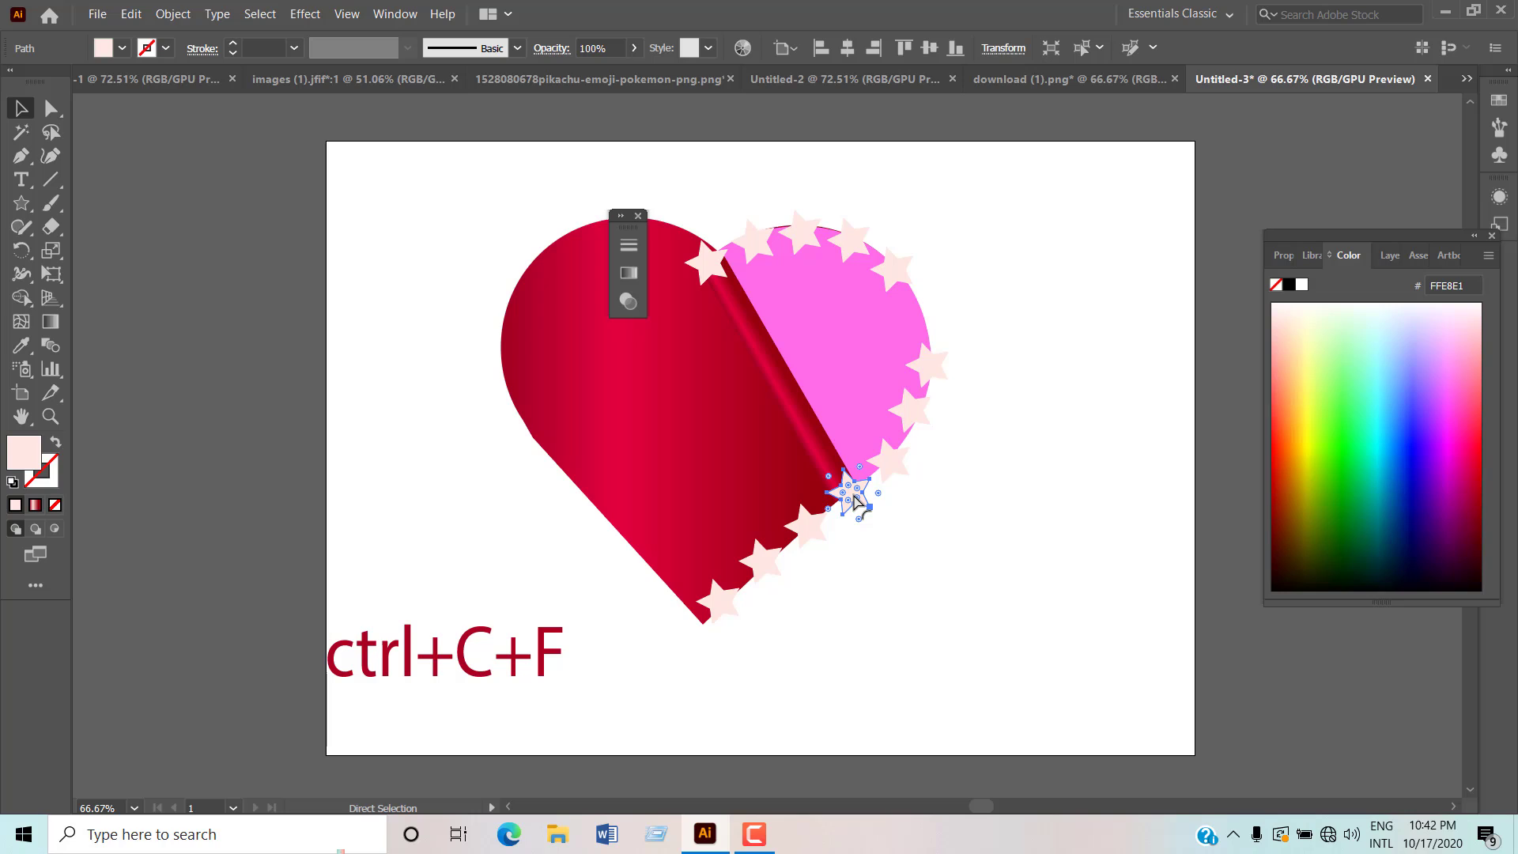
drag(856, 501, 923, 327)
click(1022, 339)
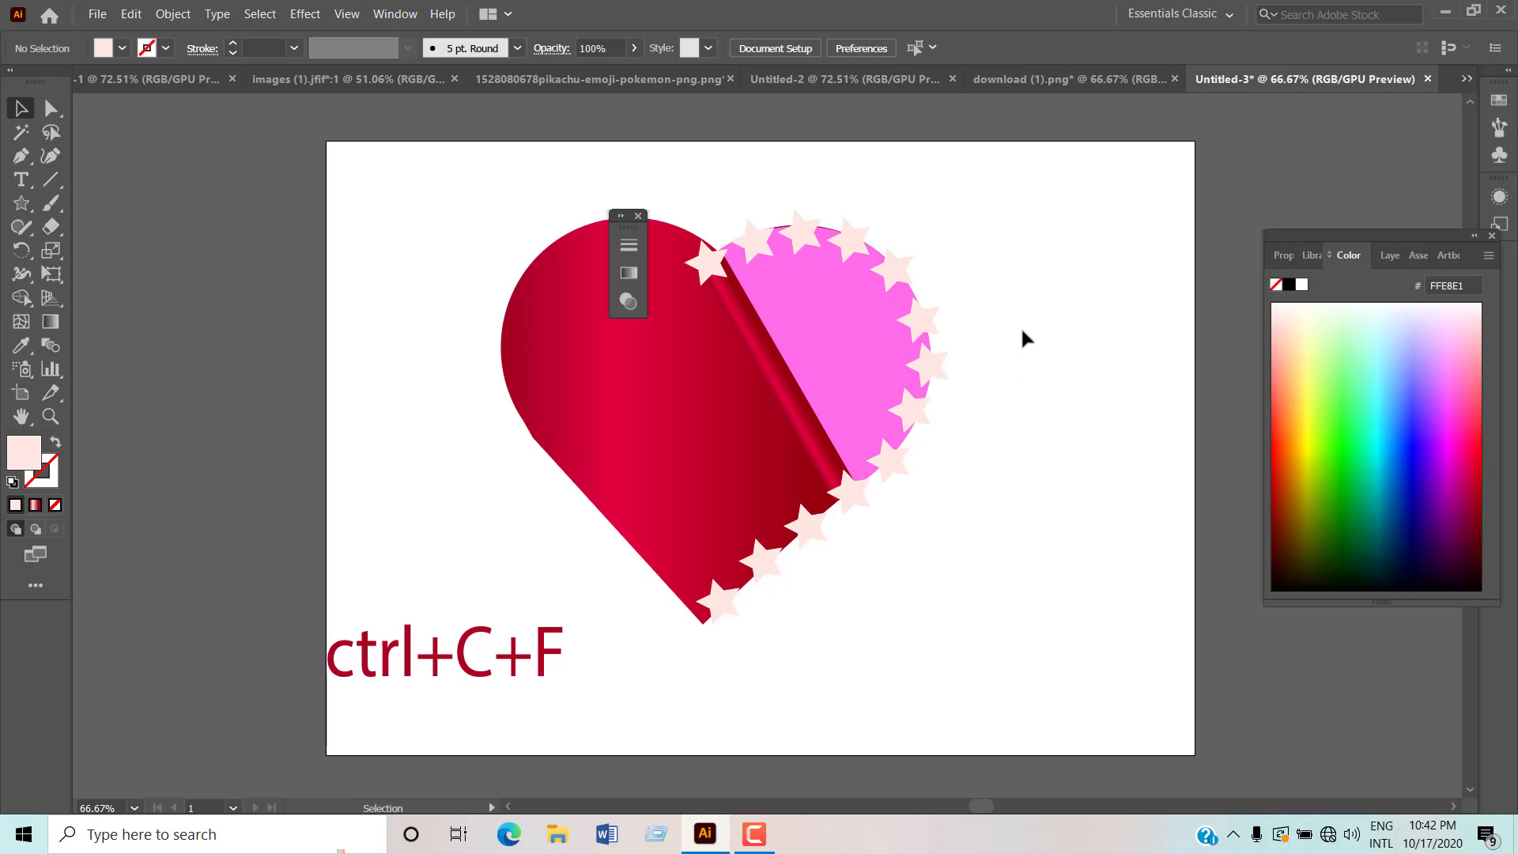
Step: Fill the pink section with the linear gradient and activate the Gradient tool
click(638, 216)
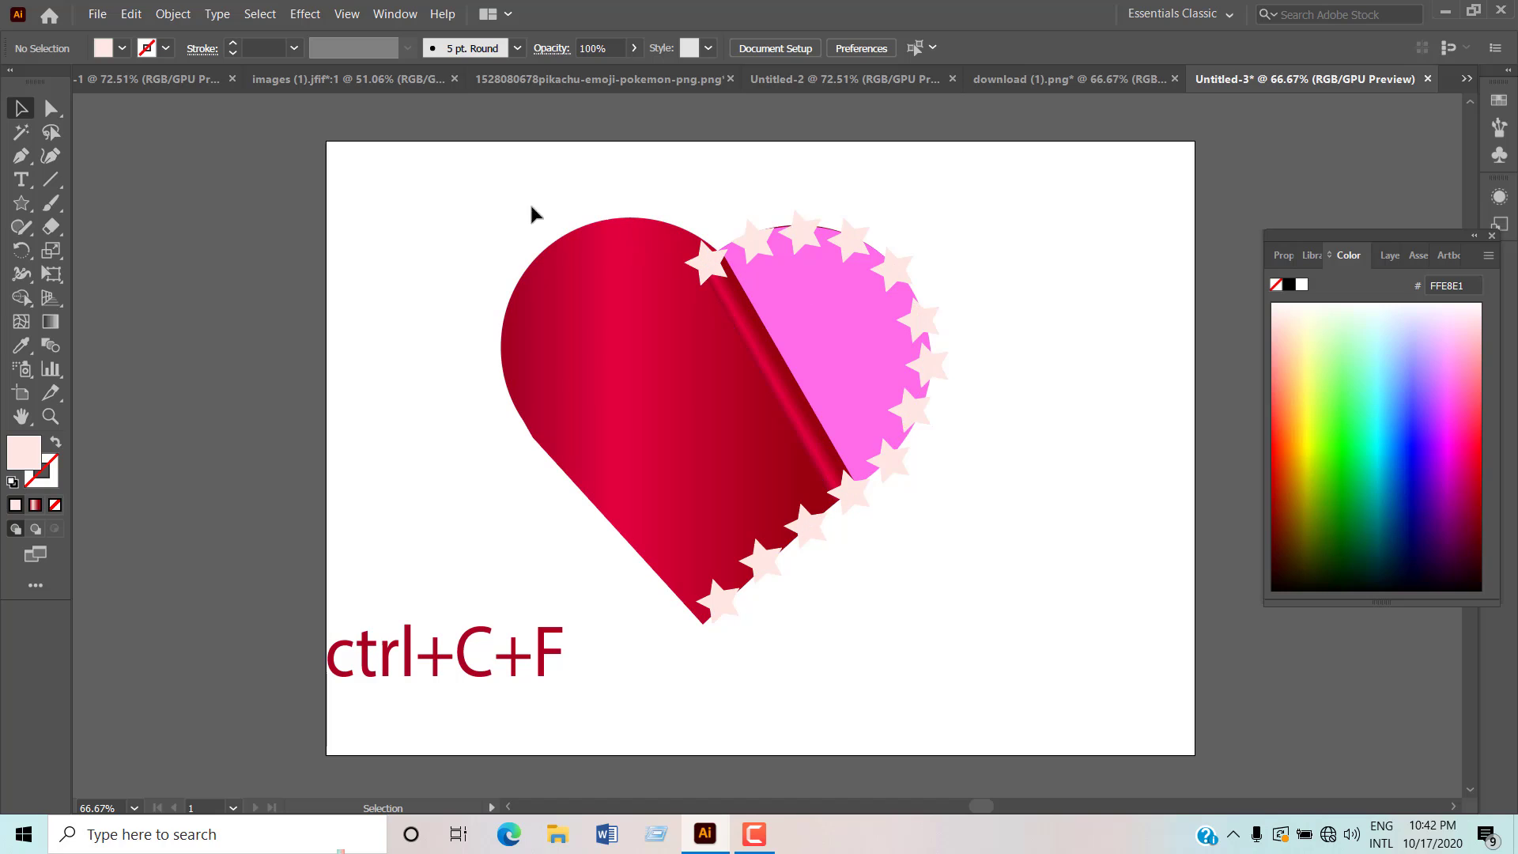
click(879, 332)
click(37, 506)
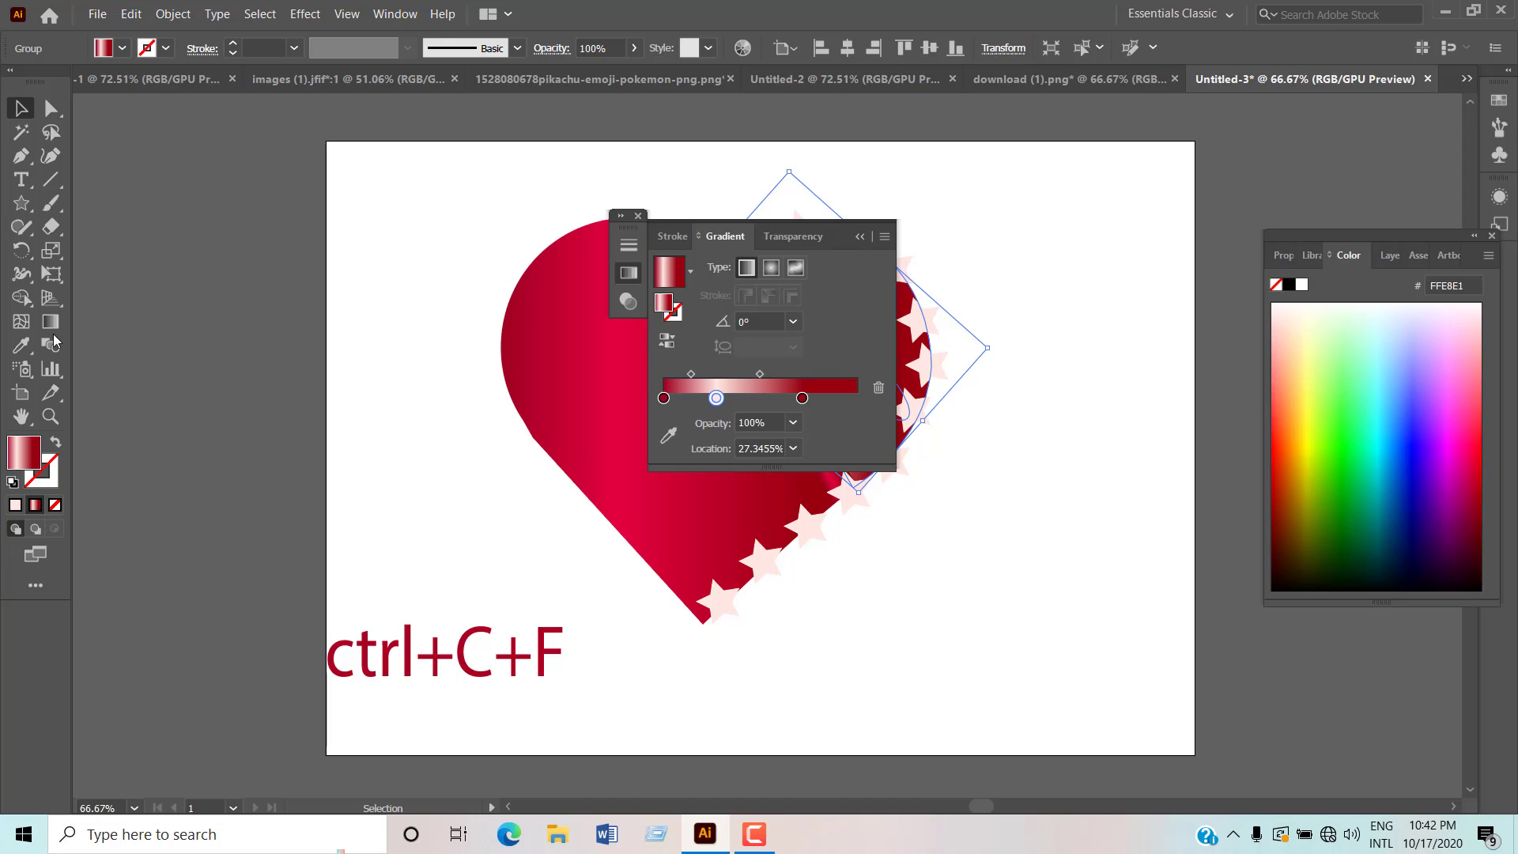
click(62, 329)
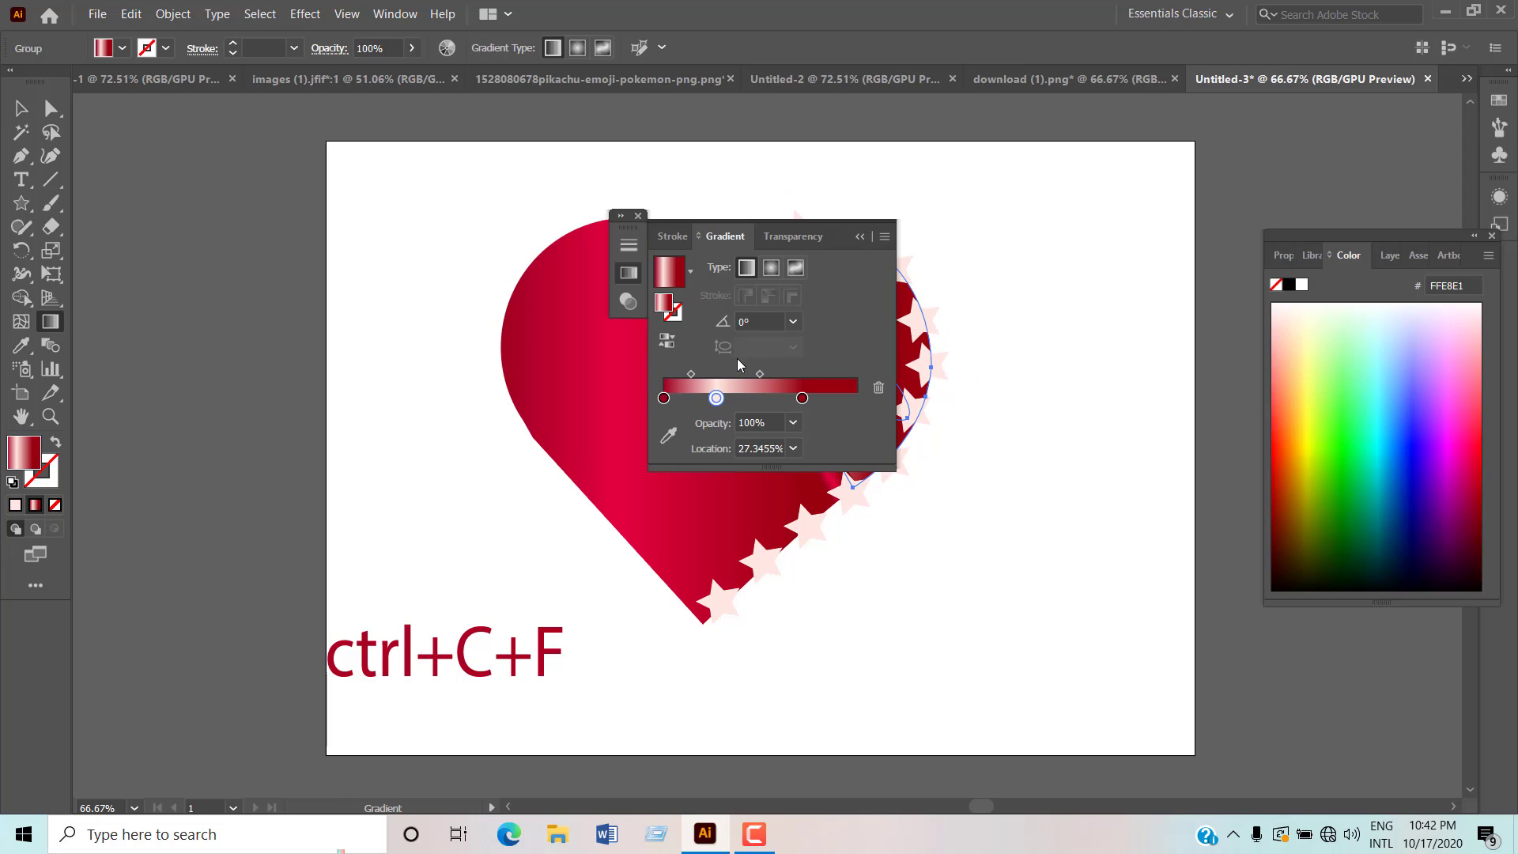
Step: Recolour the section's gradient stops to light pink, bright magenta and FF66F8
click(663, 399)
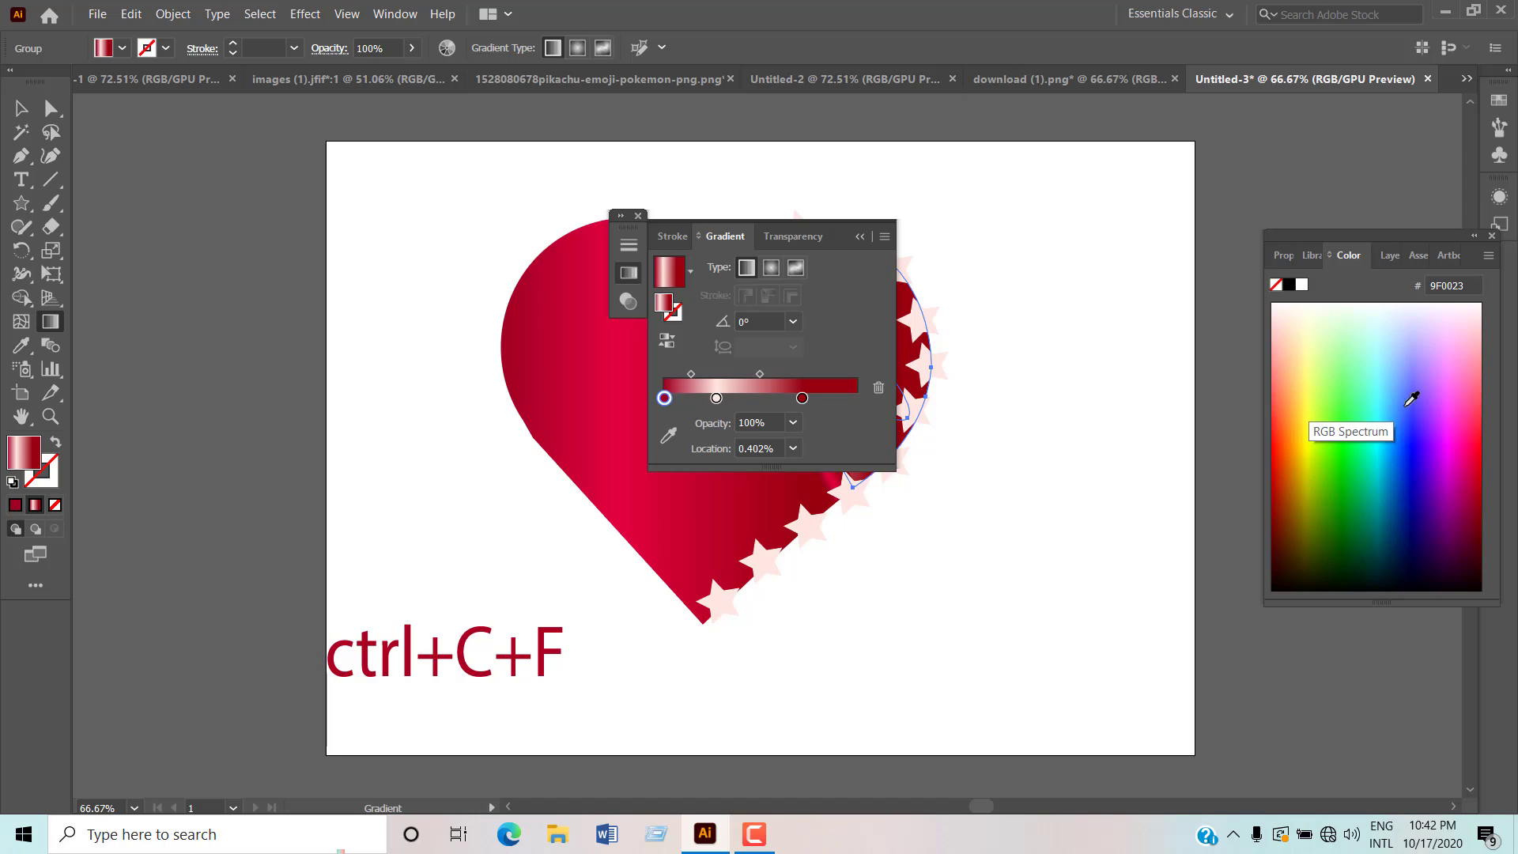
click(1454, 419)
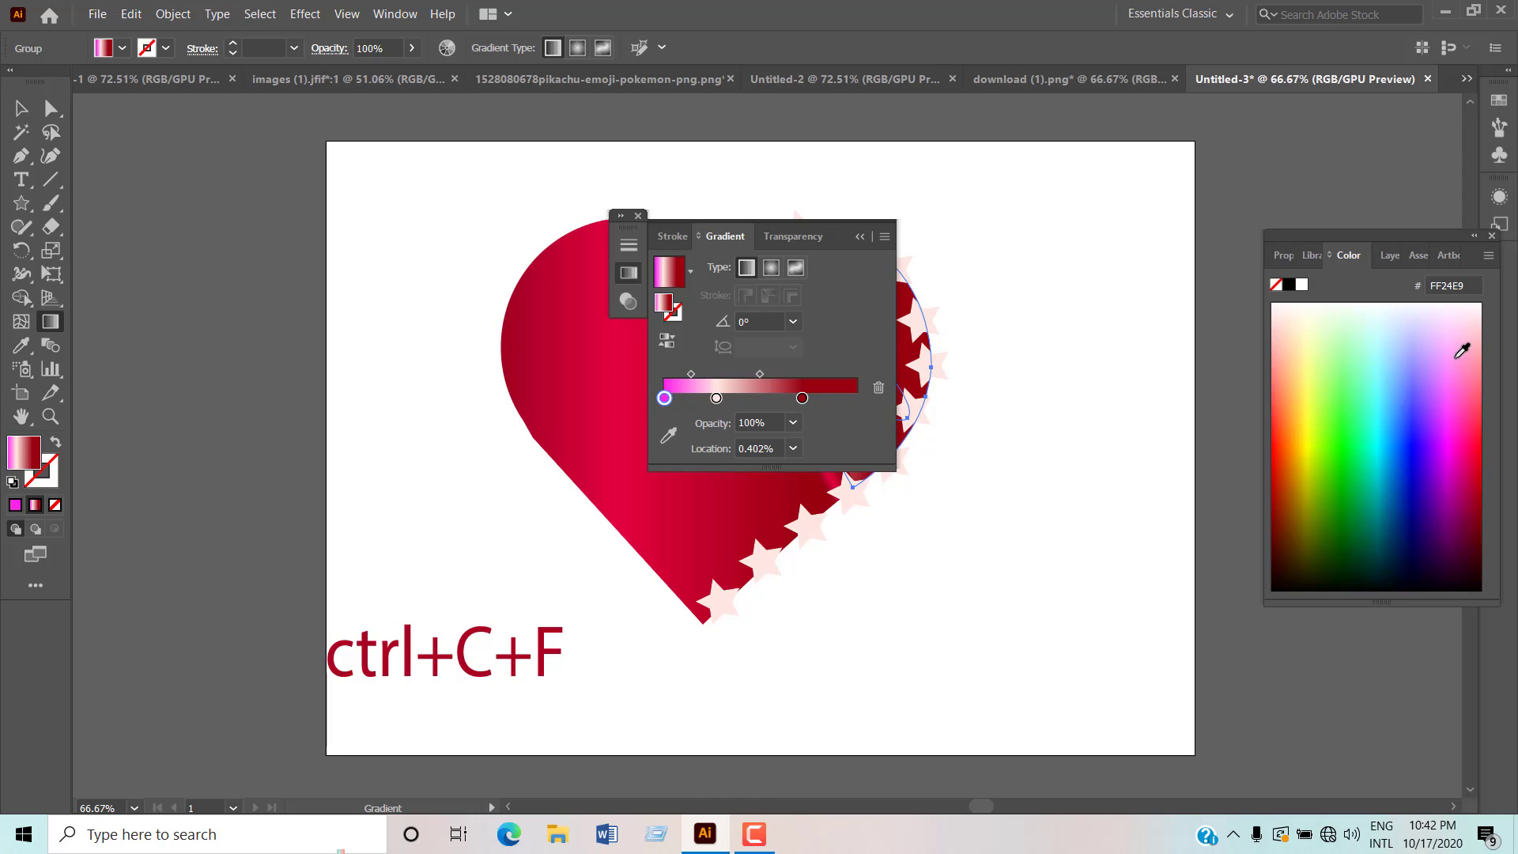
click(716, 397)
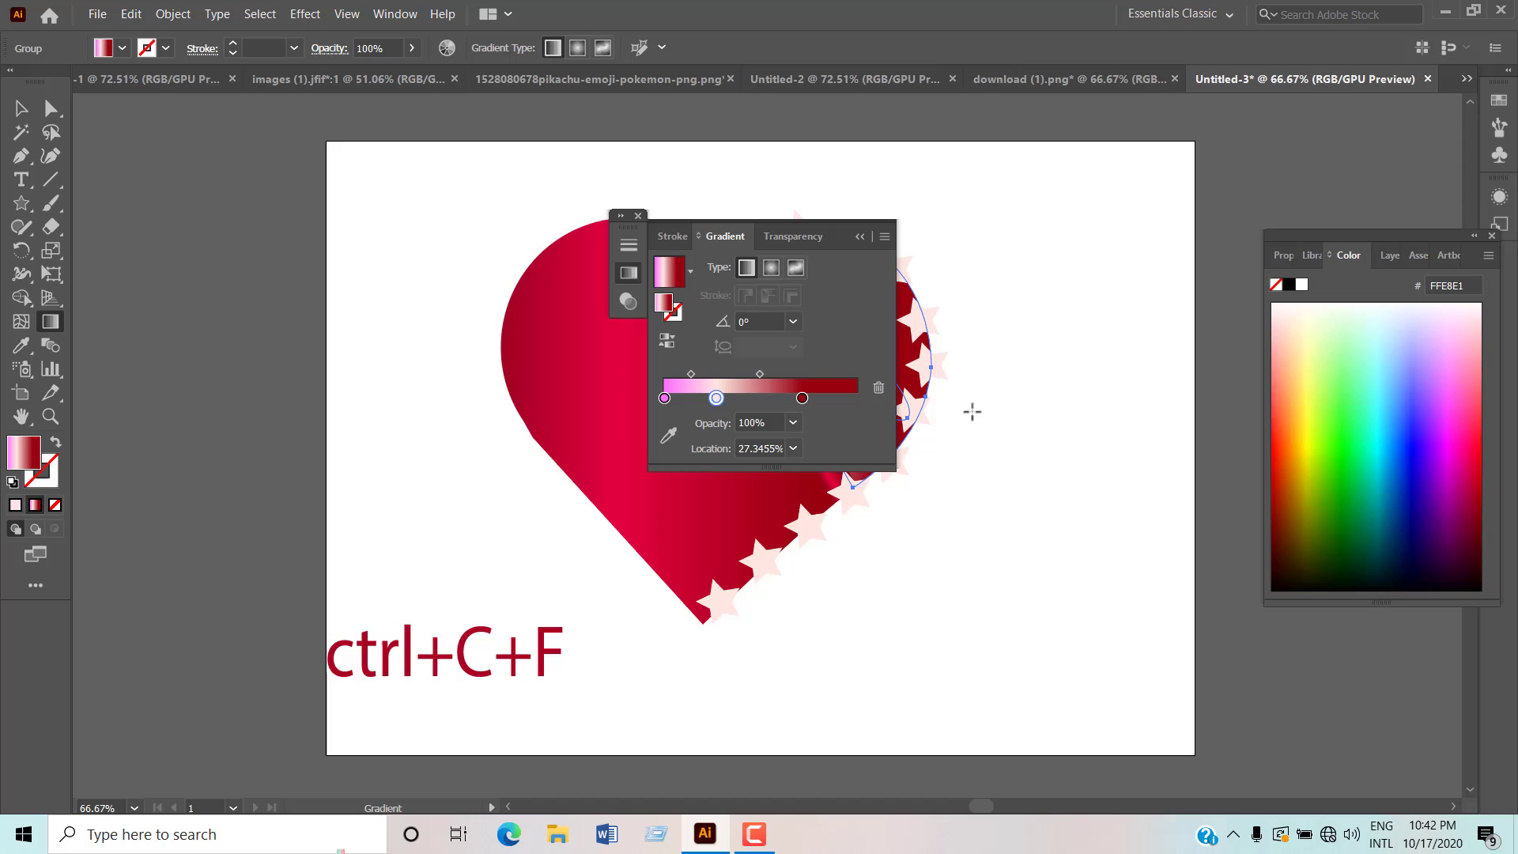
click(1452, 411)
click(802, 398)
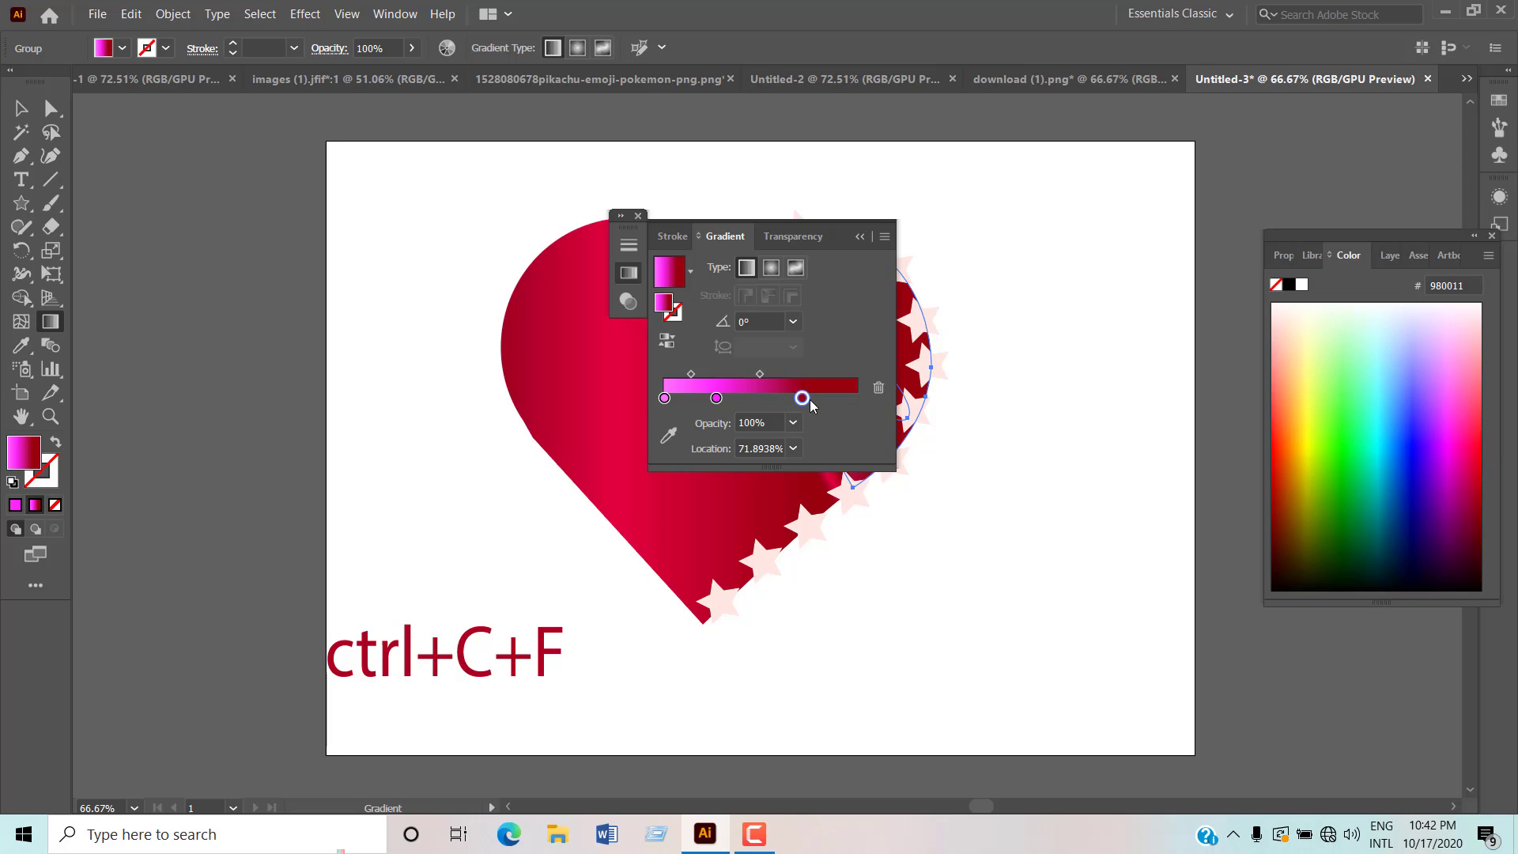
click(1454, 383)
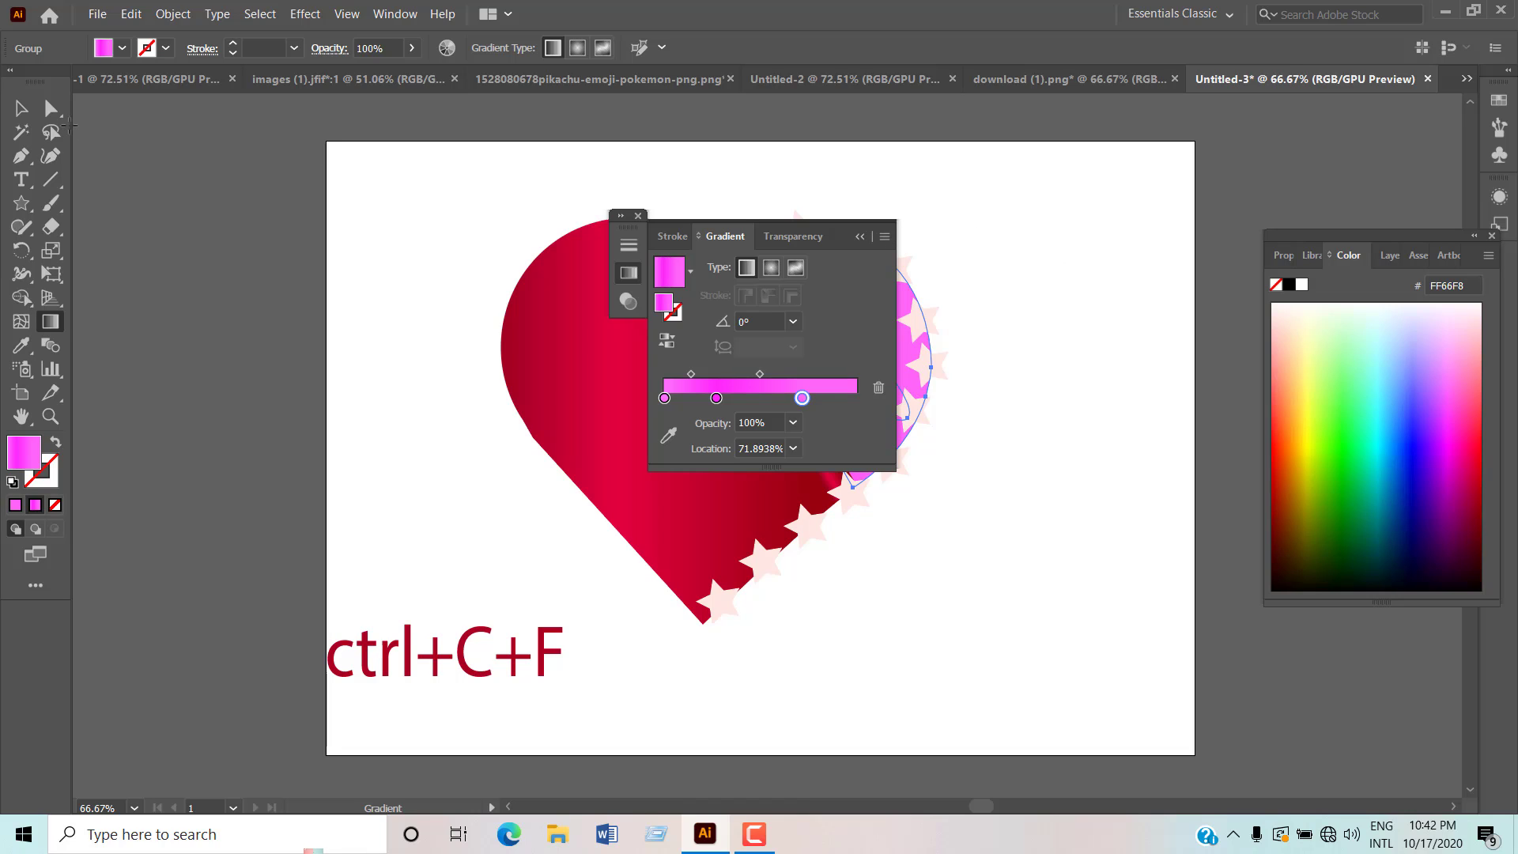
Step: Deselect the gradient-filled section and close the floating Gradient panel group
click(20, 109)
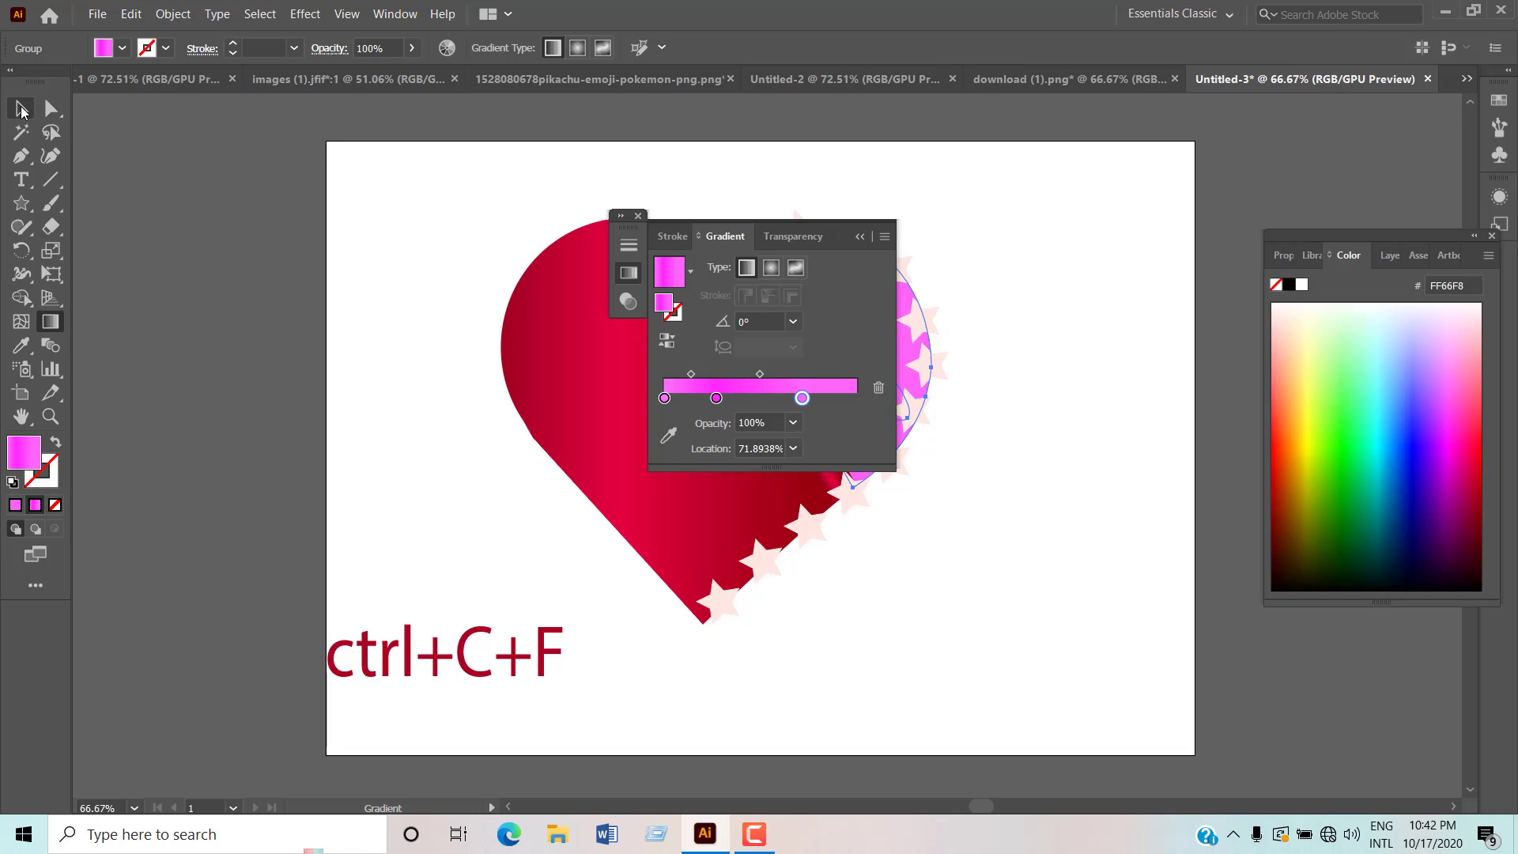
click(885, 241)
click(885, 241)
click(1022, 225)
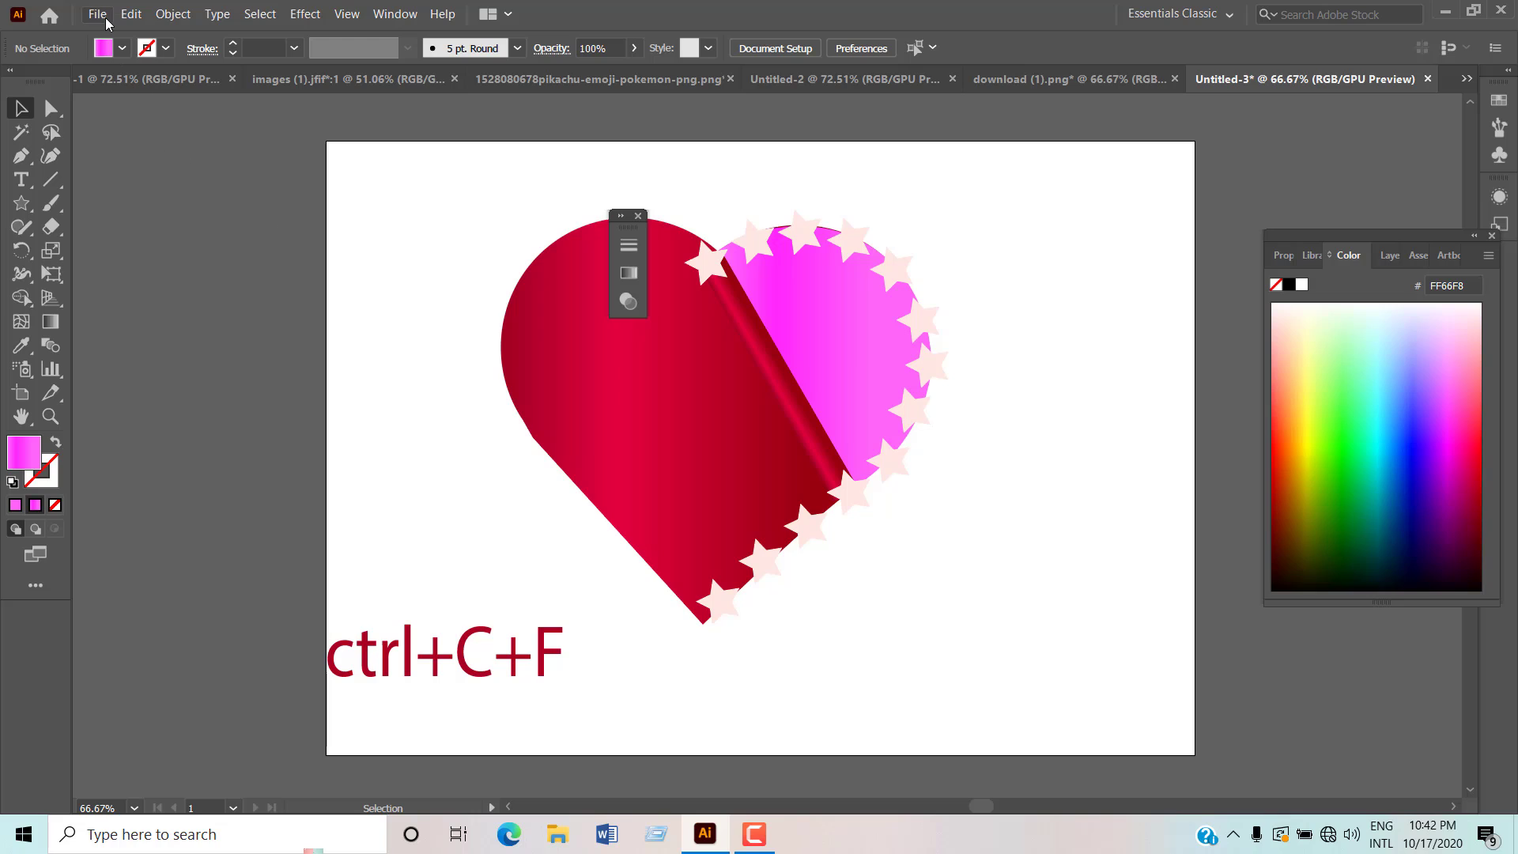
click(638, 216)
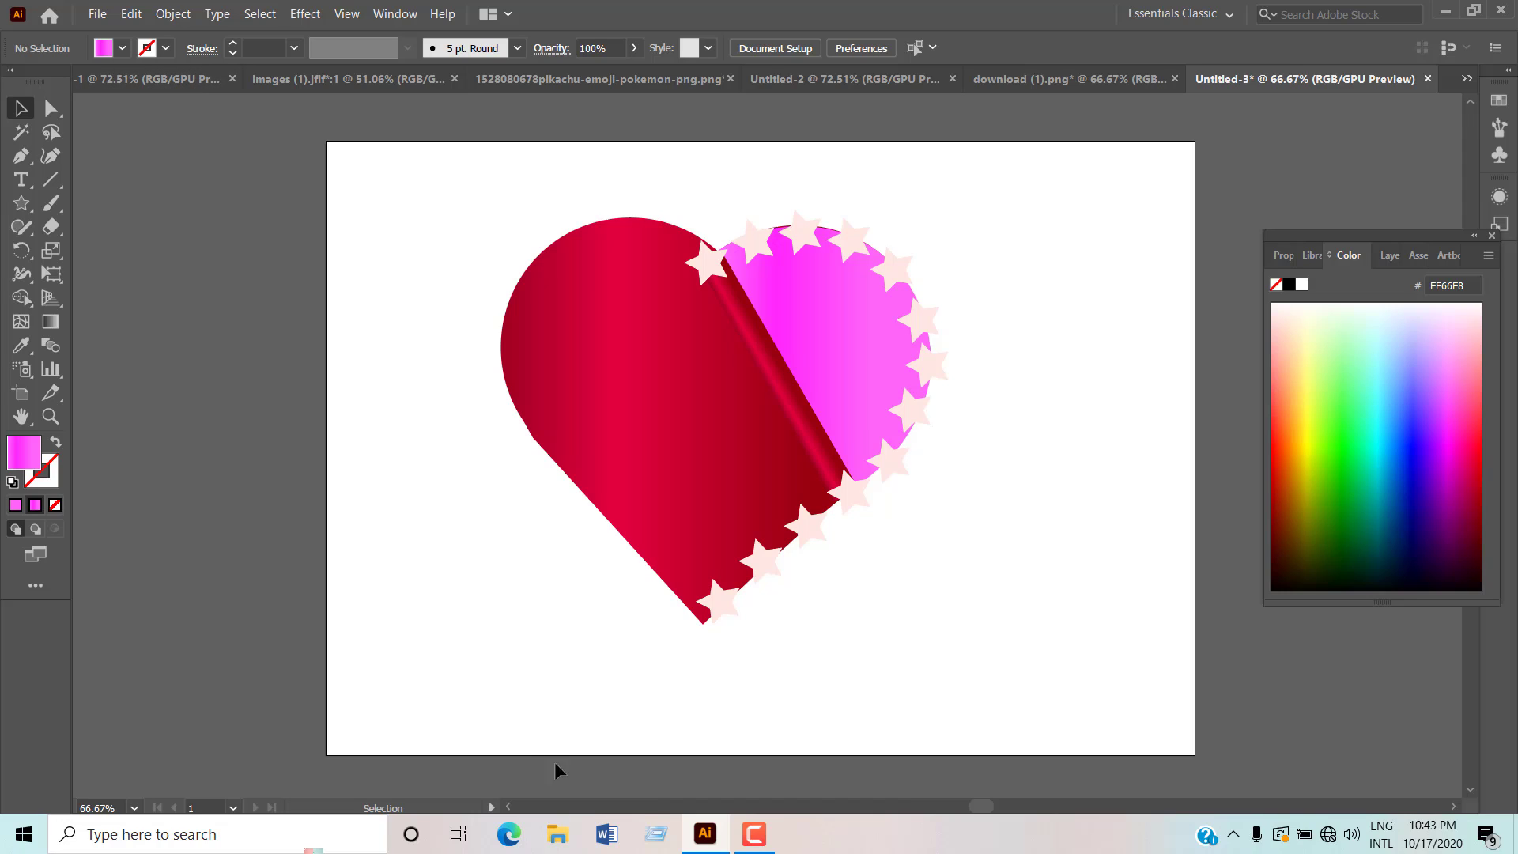
click(753, 833)
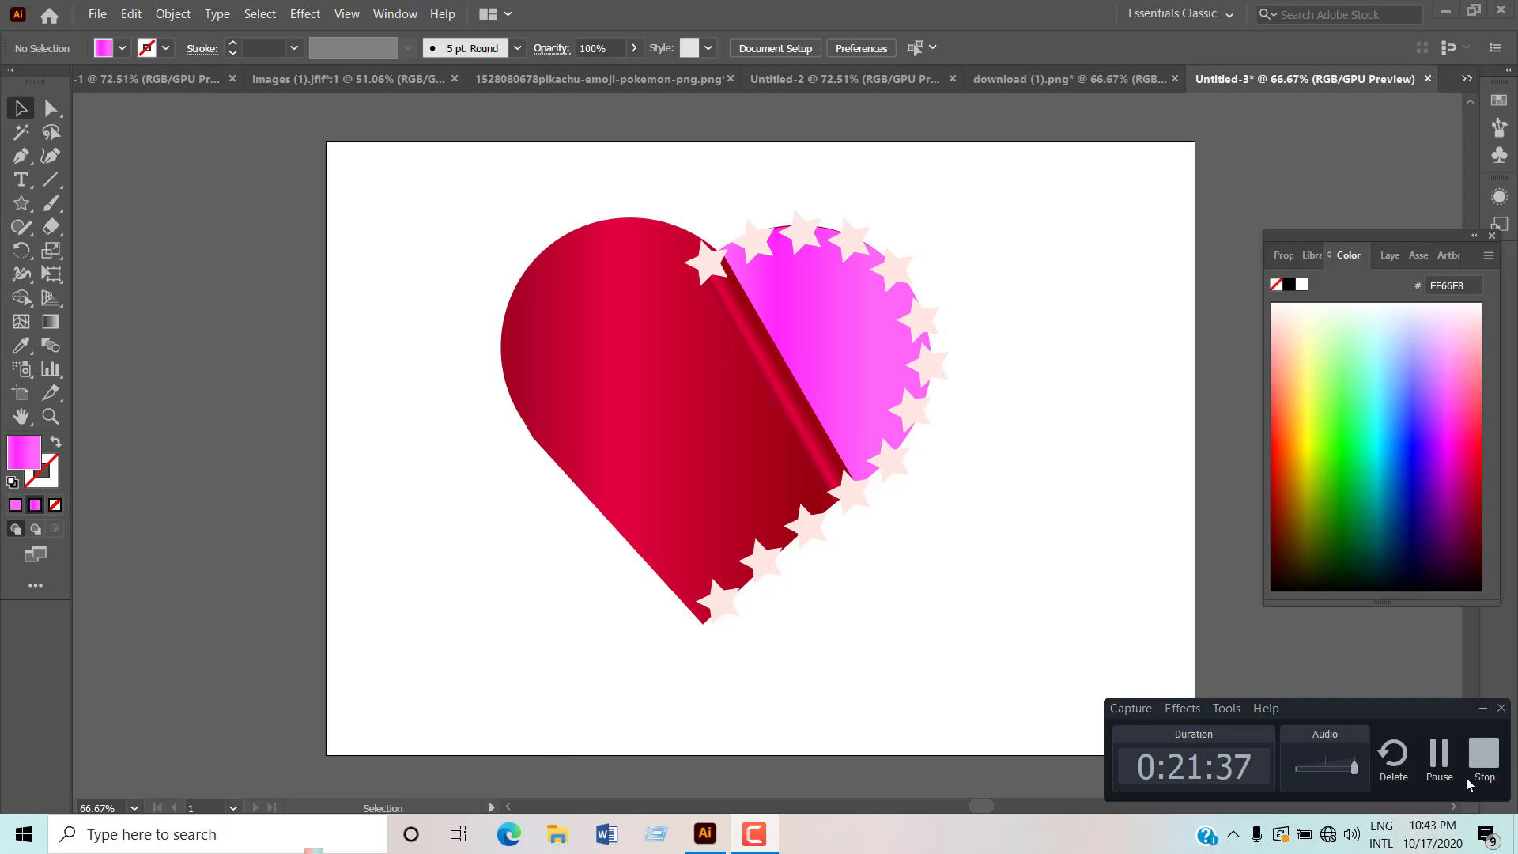